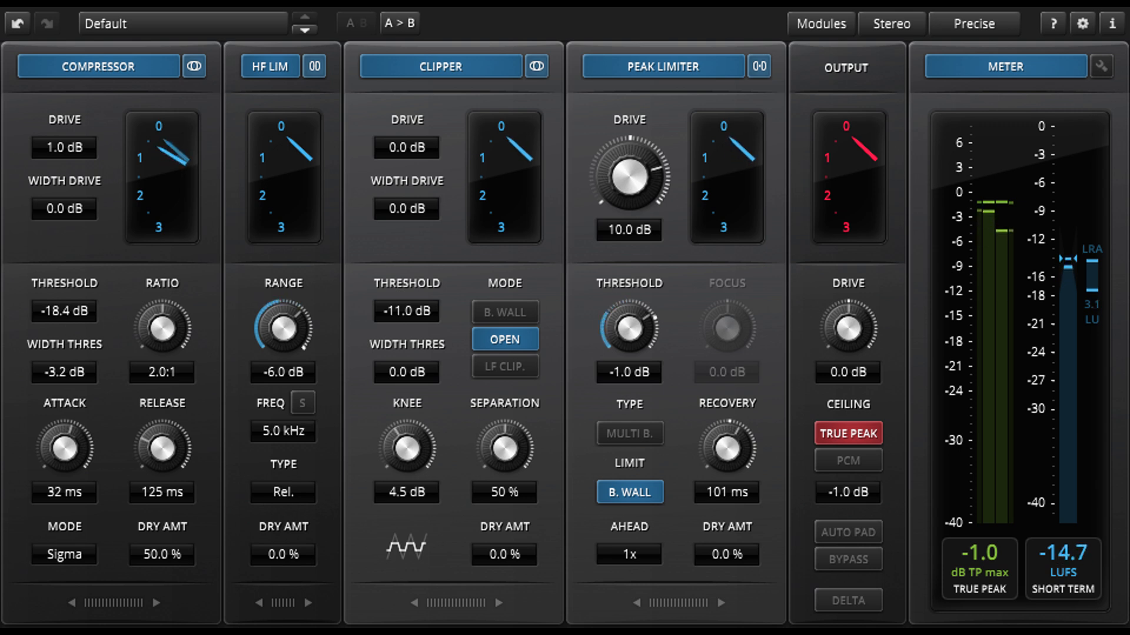
Move the HF LIM module between the clipper and the peak limiter, and restore it to the processing chain
{"action": "left_click_drag", "start_coordinate": [288, 601], "coordinate": [365, 612]}
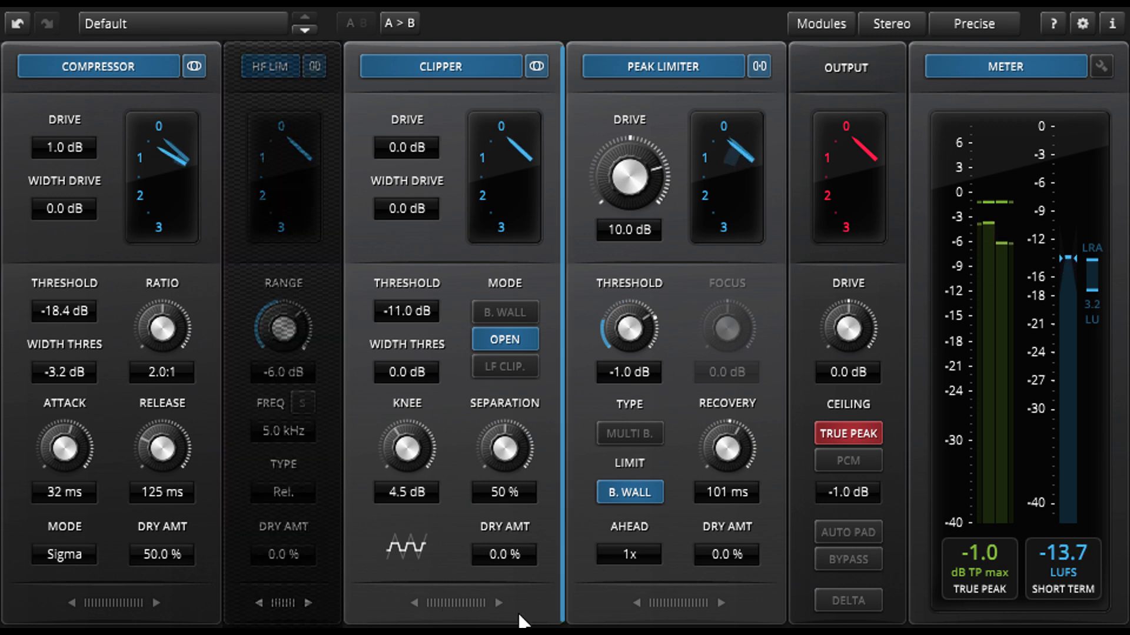
{"action": "left_click_drag", "start_coordinate": [520, 621], "coordinate": [535, 620]}
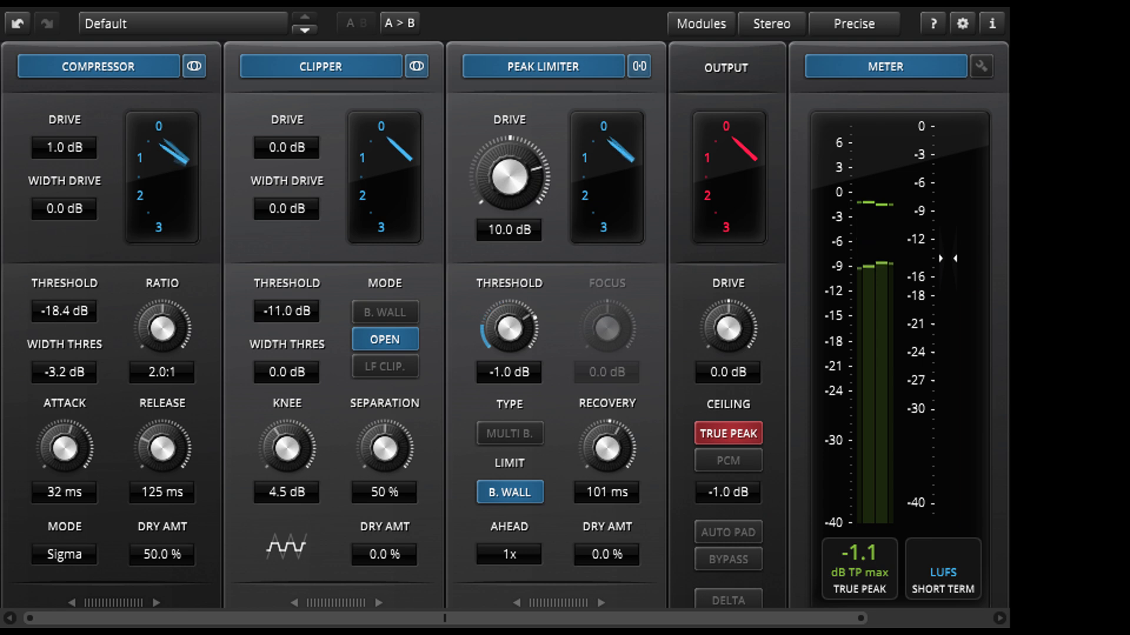
{"action": "left_click", "coordinate": [708, 22]}
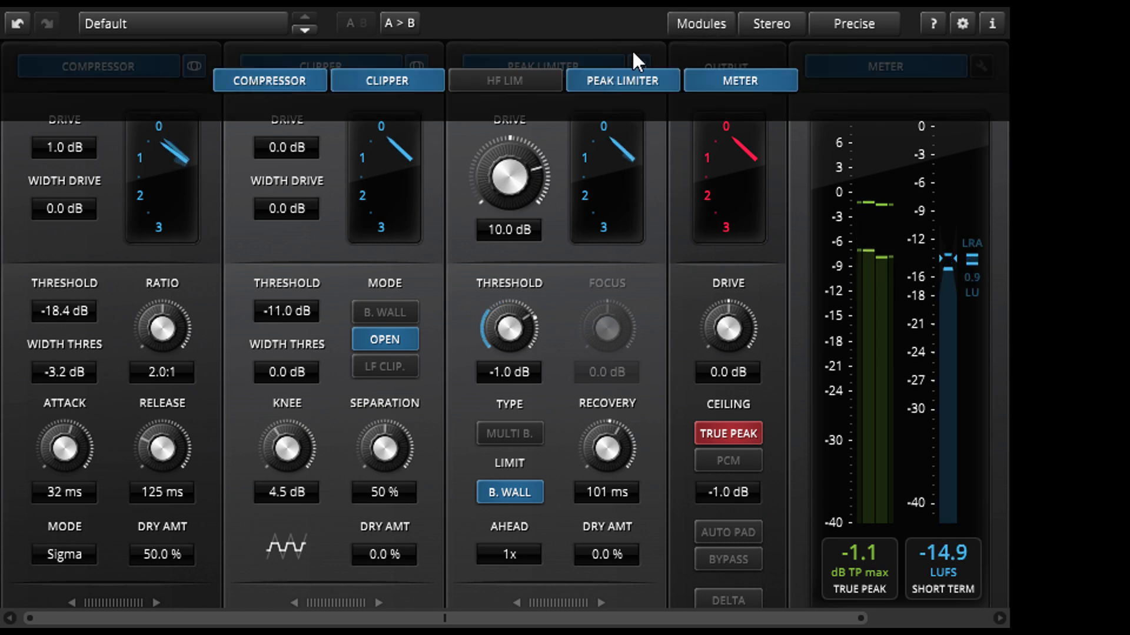
{"action": "left_click", "coordinate": [507, 80]}
{"action": "left_click", "coordinate": [821, 19]}
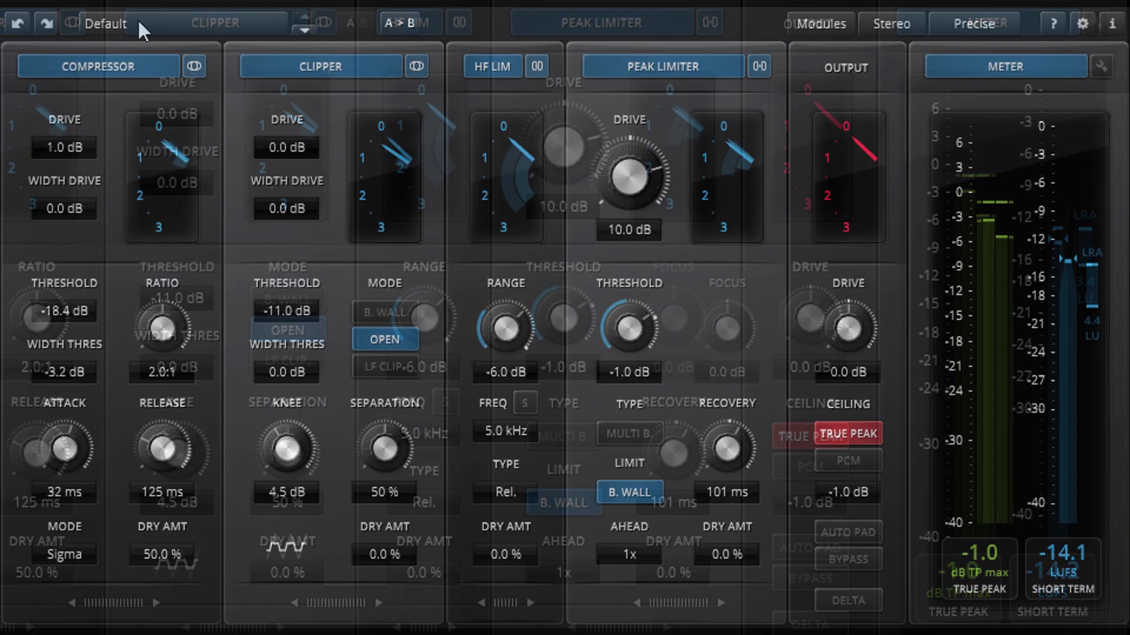
Load the Minimal Maximizer preset and set the loudness readout to Short Term
{"action": "left_click", "coordinate": [179, 23]}
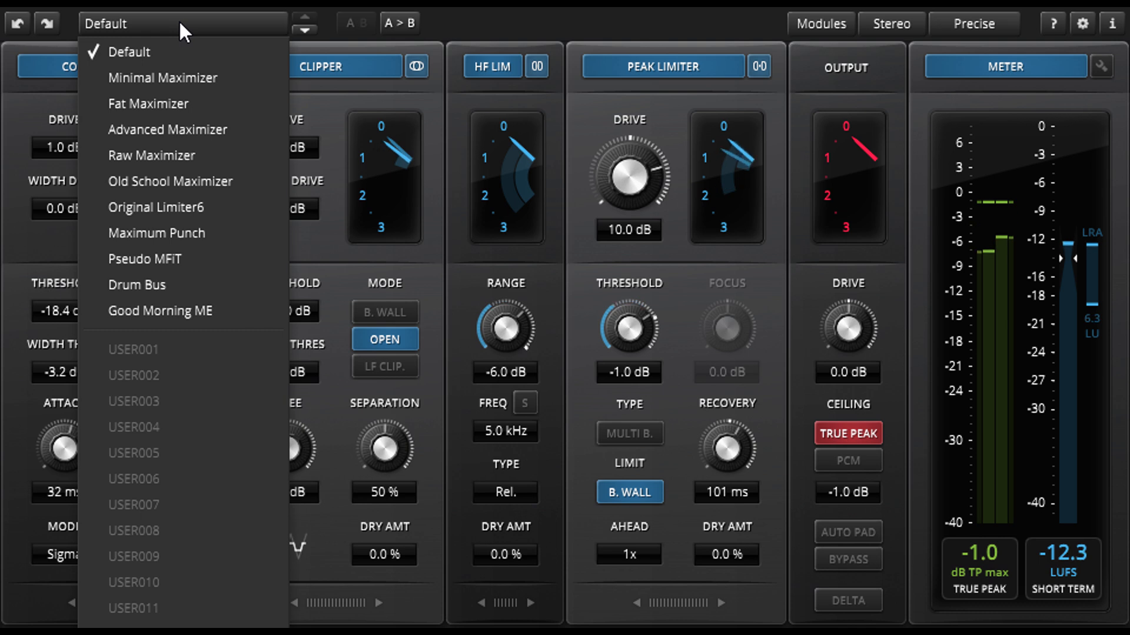
{"action": "left_click", "coordinate": [239, 76]}
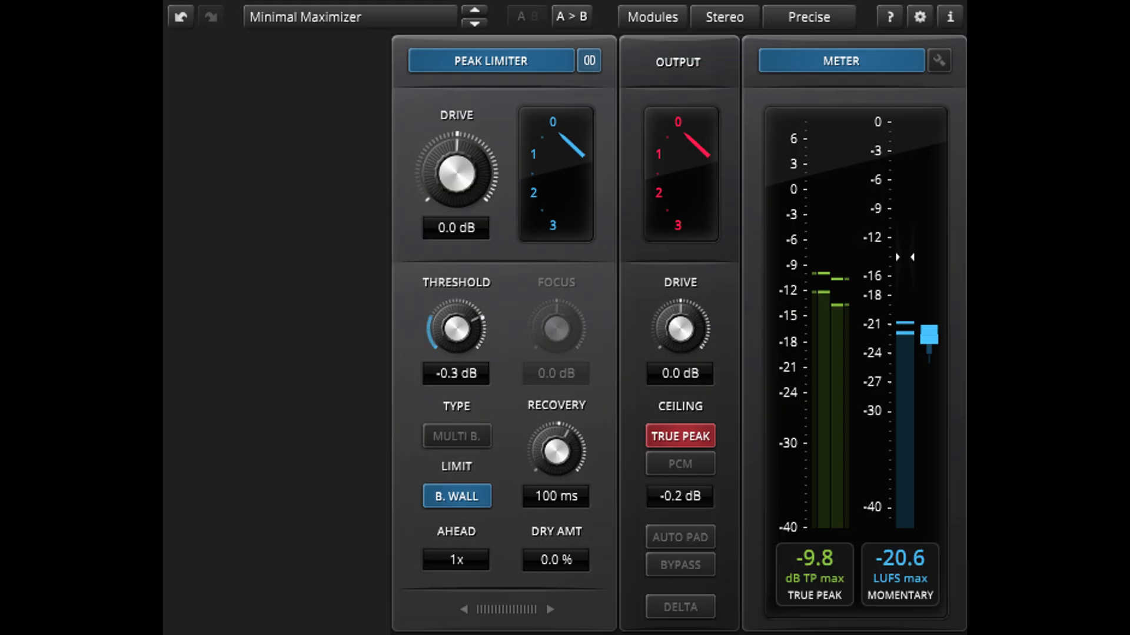
{"action": "left_click", "coordinate": [894, 583]}
{"action": "left_click", "coordinate": [816, 509]}
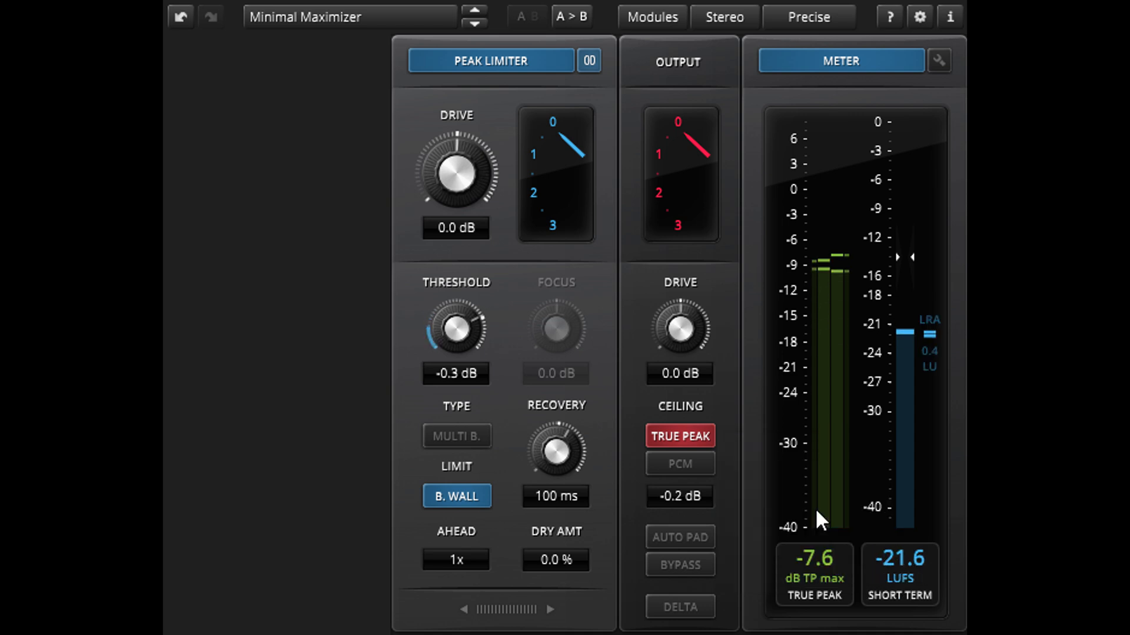
Raise the peak limiter's drive to 18.0 dB and set its gain-reduction meter scale to 12 dB
{"action": "left_click_drag", "start_coordinate": [467, 165], "coordinate": [468, 51]}
{"action": "left_click", "coordinate": [532, 228]}
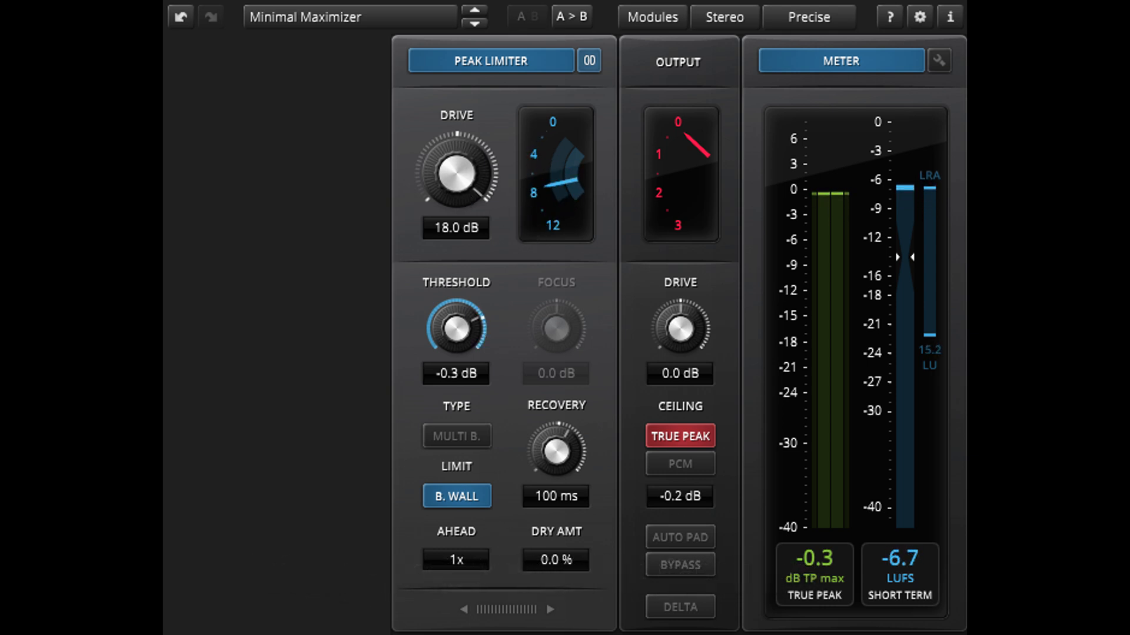
Set the peak limiter's drive to 10.0 dB and its gain-reduction meter scale to 3 dB
{"action": "left_click_drag", "start_coordinate": [460, 195], "coordinate": [460, 289]}
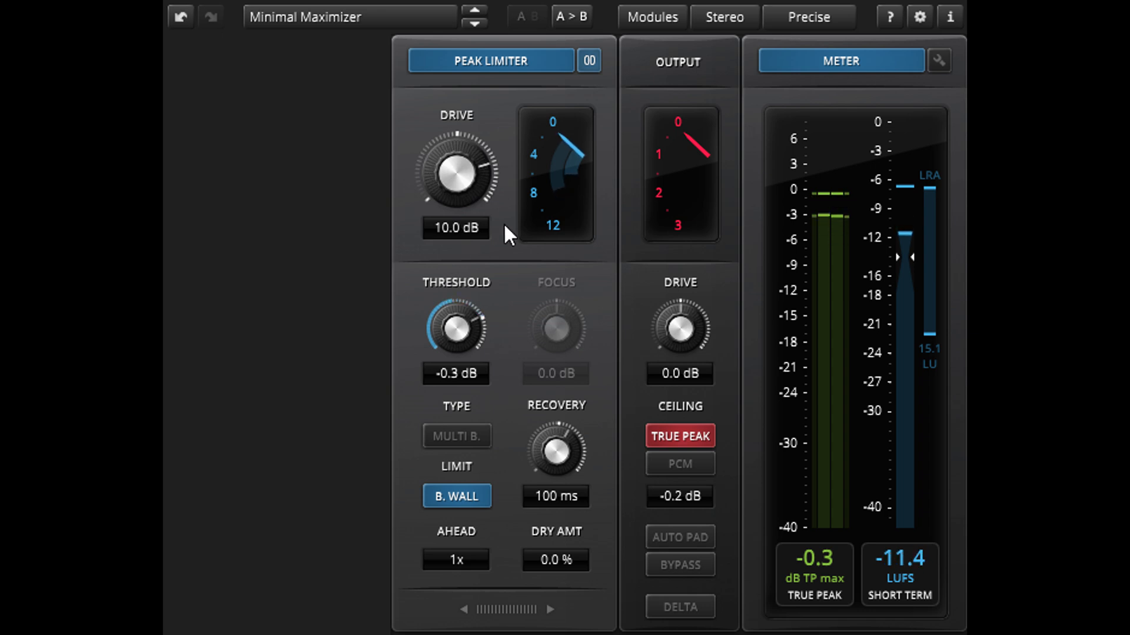
{"action": "left_click", "coordinate": [529, 124]}
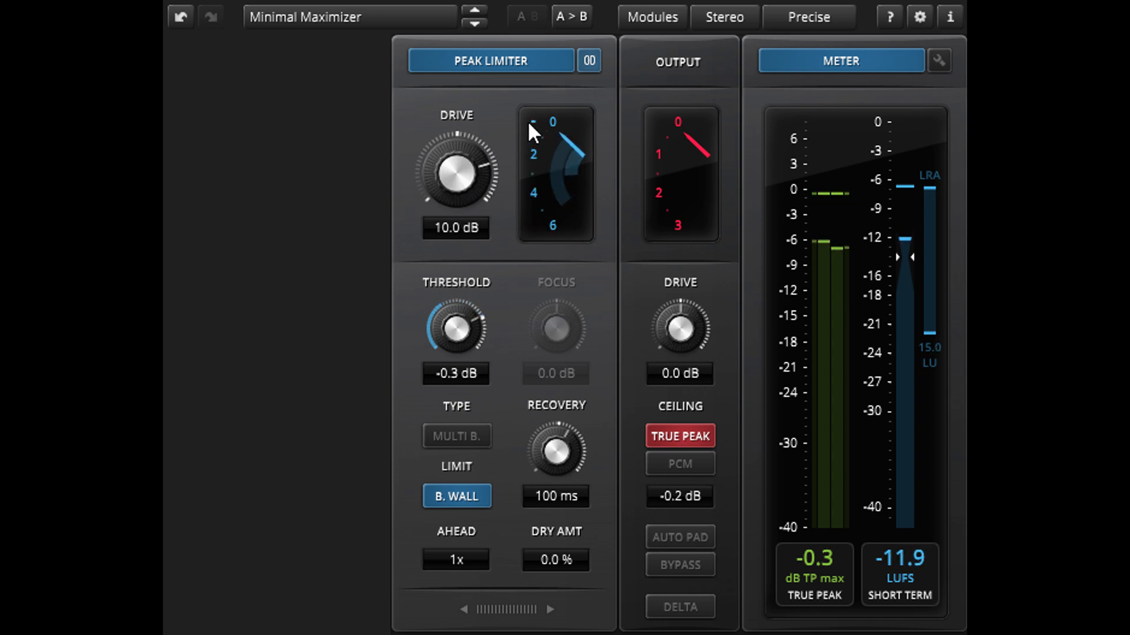
{"action": "left_click", "coordinate": [526, 170]}
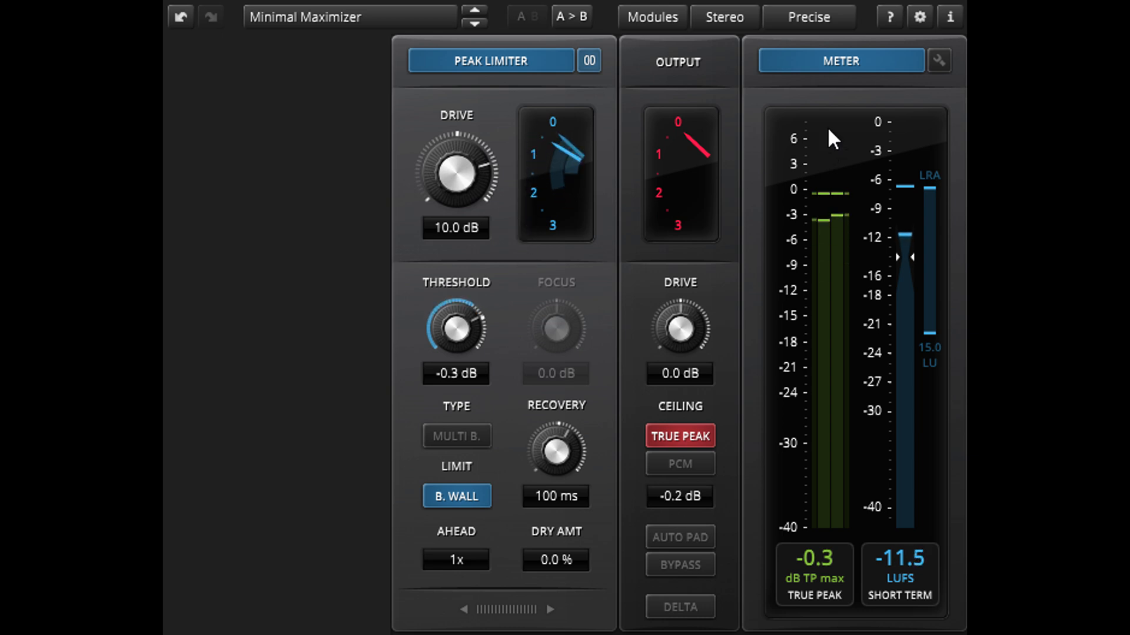
Set the loudness meter's Zero LU reference to -12.0 LUFS
{"action": "left_click", "coordinate": [938, 61]}
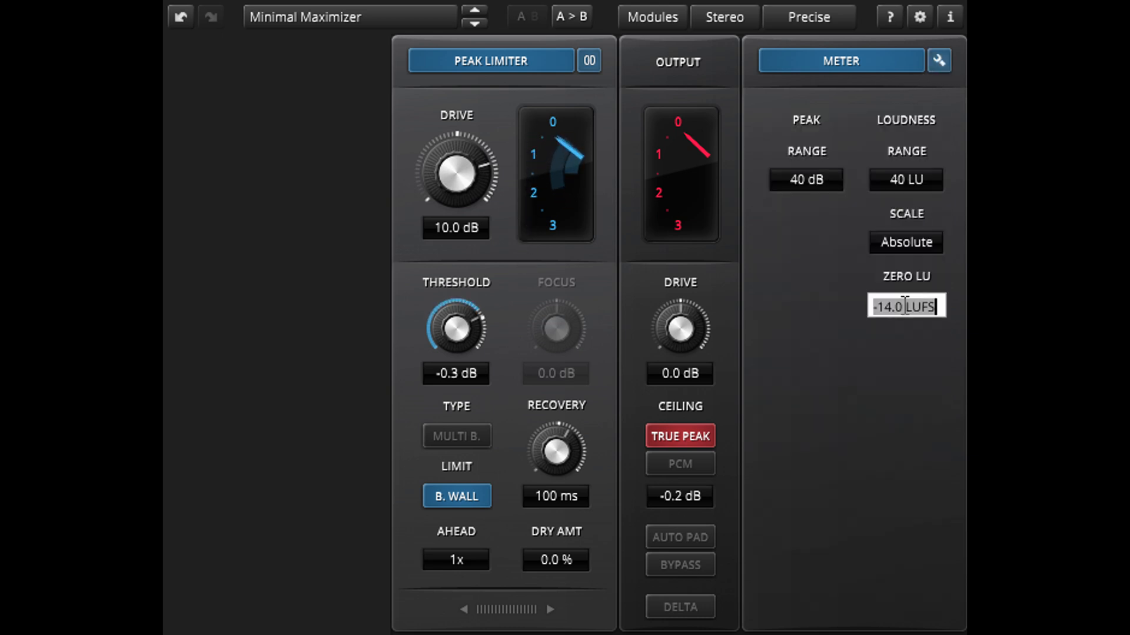
{"action": "type", "text": "-"}
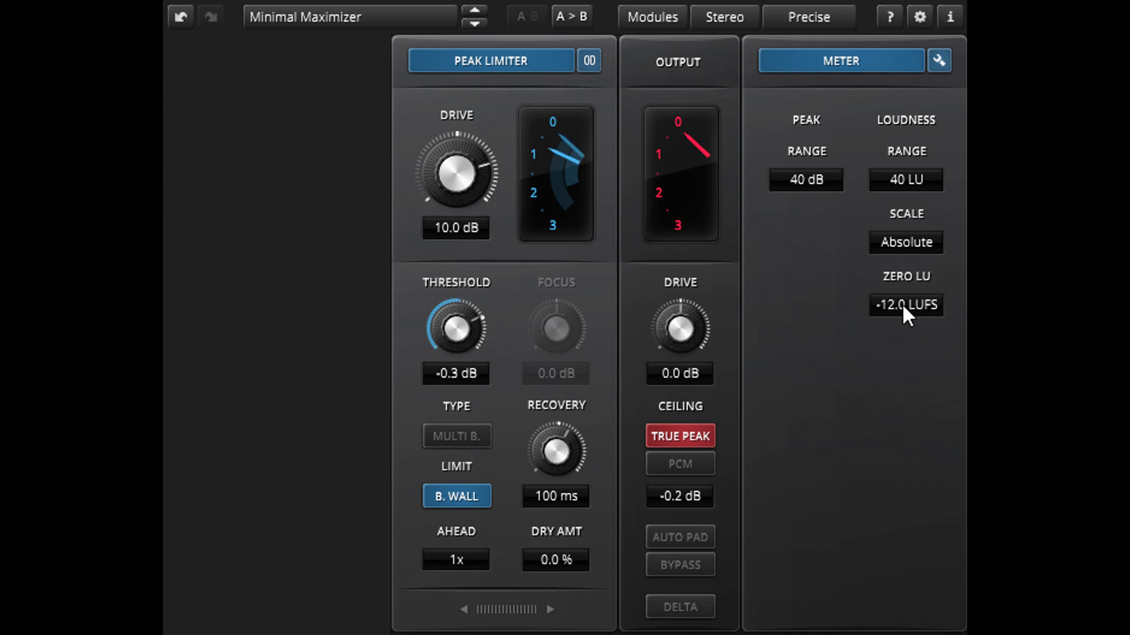
{"action": "left_click", "coordinate": [939, 60]}
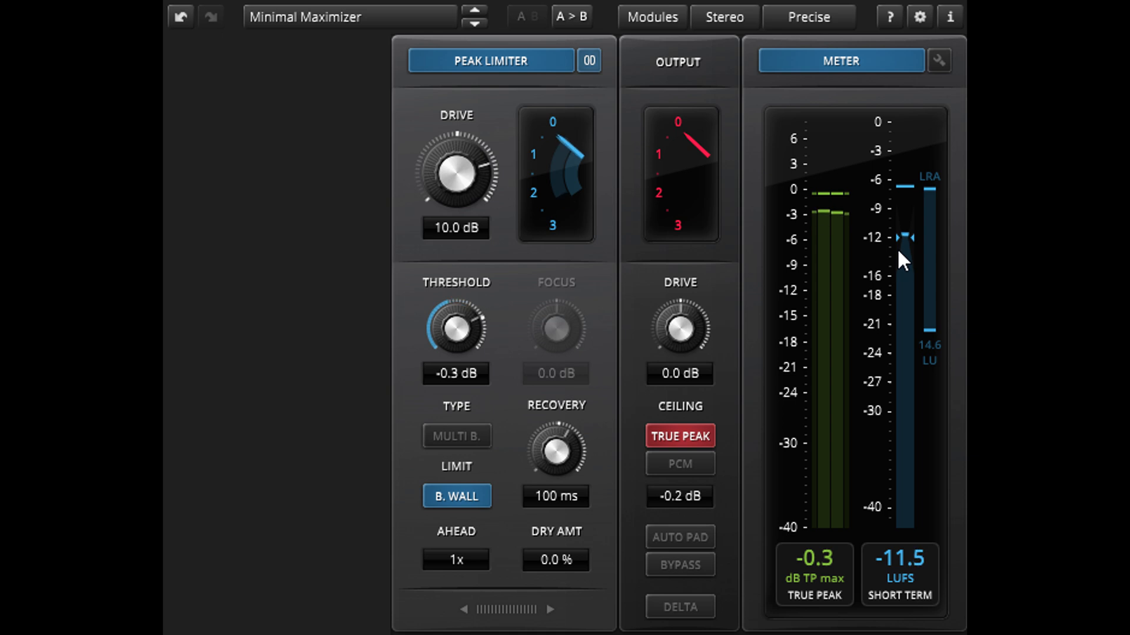
Change the loudness meter's scale to Relative and return to the meter display
{"action": "left_click", "coordinate": [937, 53]}
{"action": "left_click", "coordinate": [920, 245]}
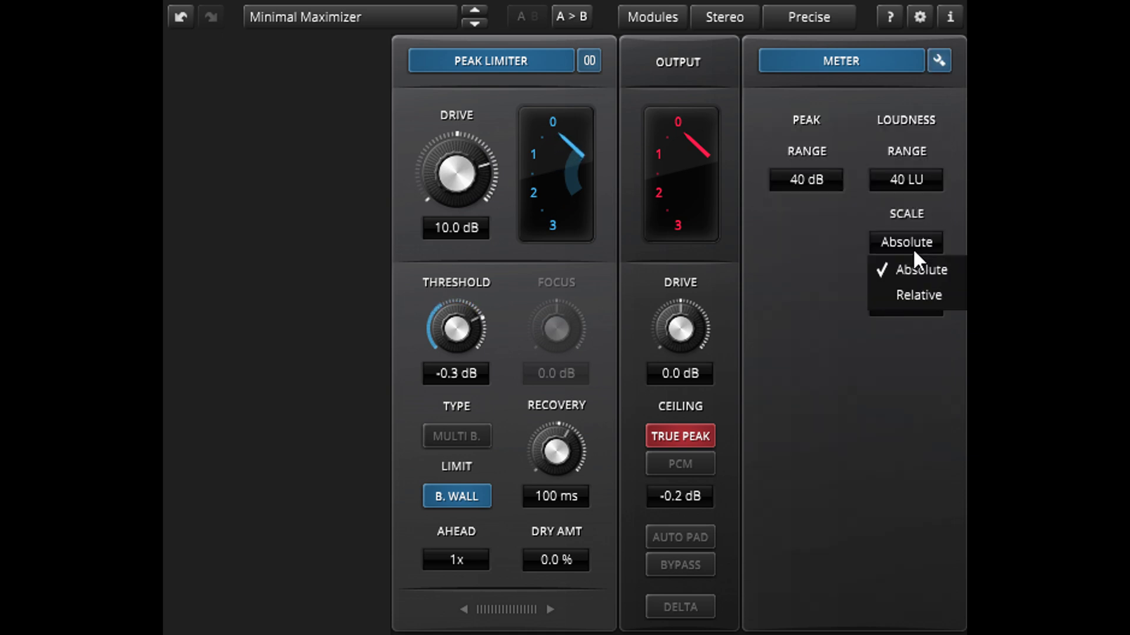
{"action": "left_click", "coordinate": [912, 294]}
{"action": "left_click", "coordinate": [940, 58]}
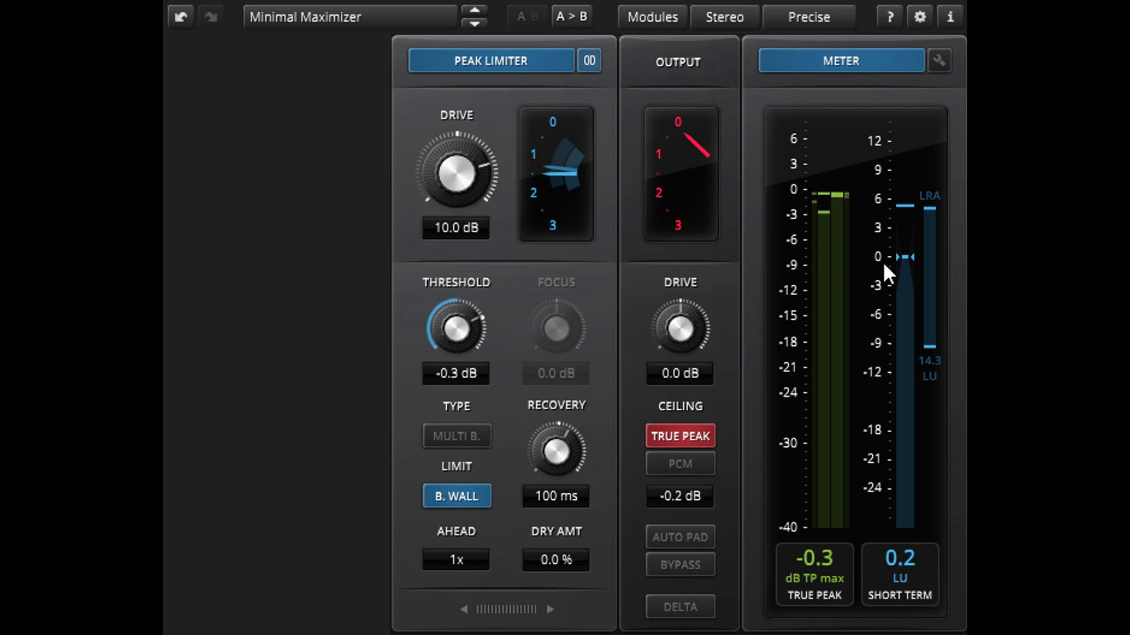
Compare the processed signal with the bypassed one by switching output Bypass on and off twice
{"action": "left_click", "coordinate": [678, 564]}
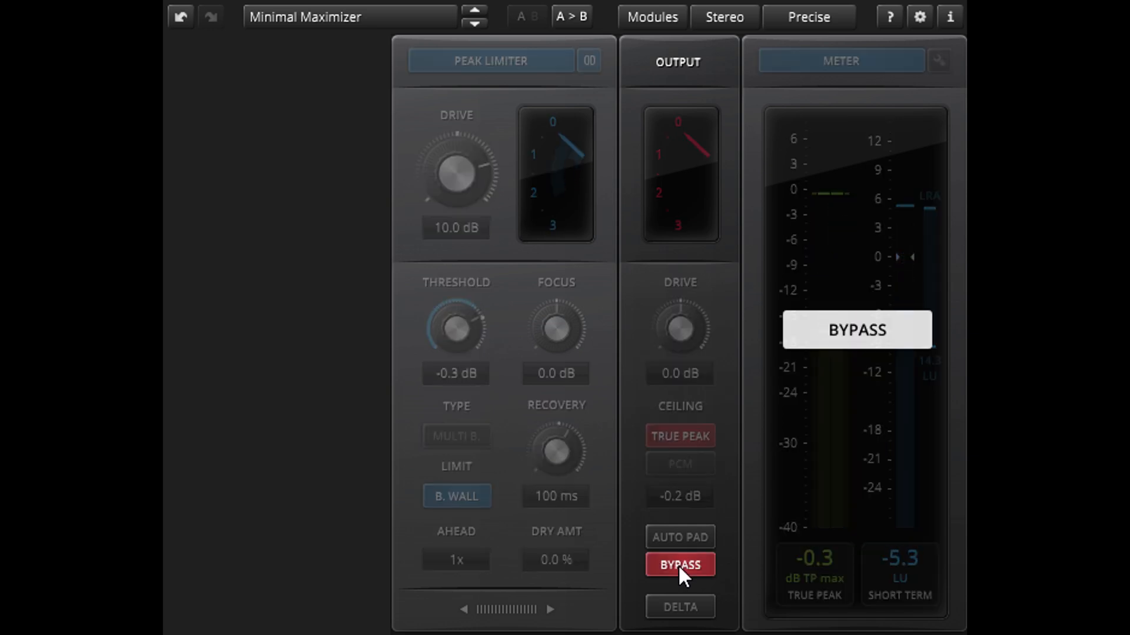
{"action": "left_click", "coordinate": [678, 564]}
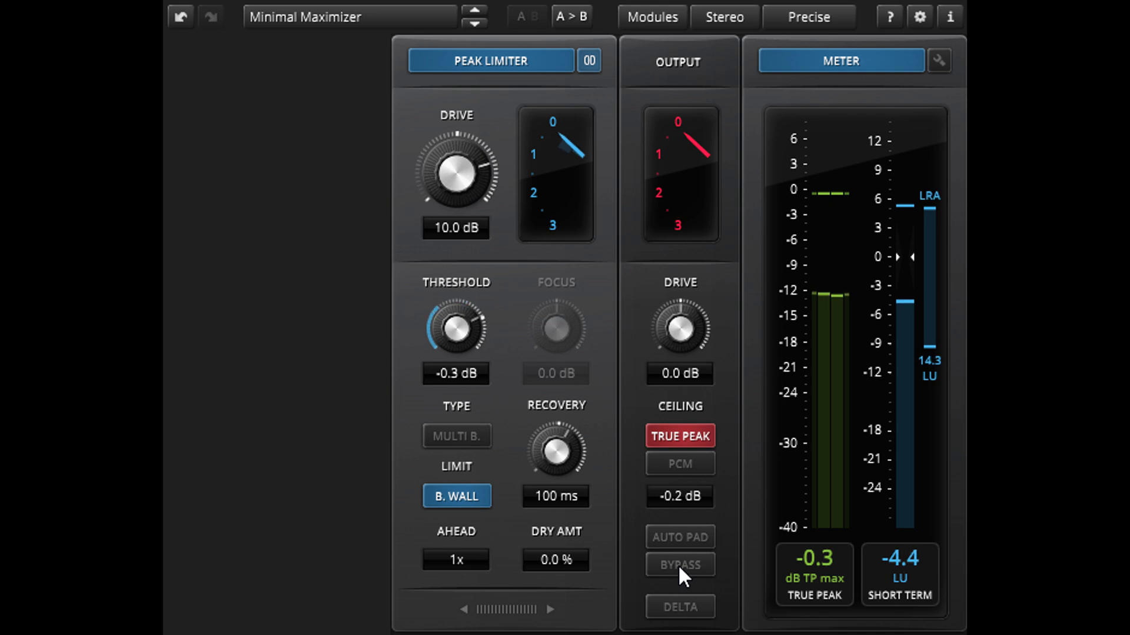
{"action": "left_click", "coordinate": [680, 566]}
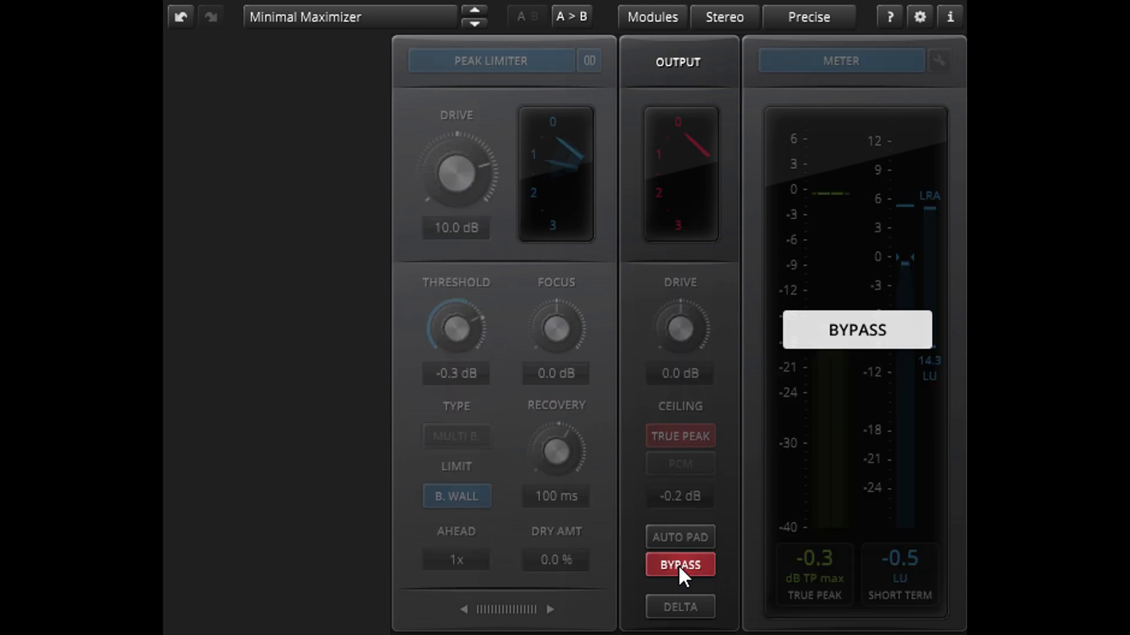
{"action": "left_click", "coordinate": [680, 566]}
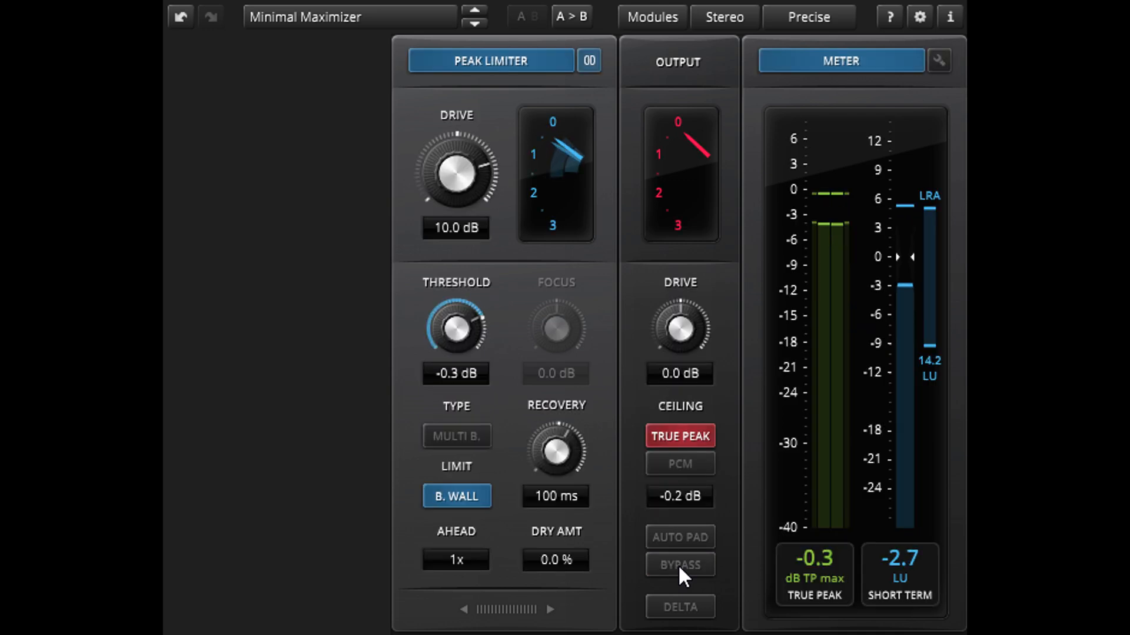
Enable Auto Pad on the output and compare the processed signal with EL Bypass twice
{"action": "left_click", "coordinate": [664, 536]}
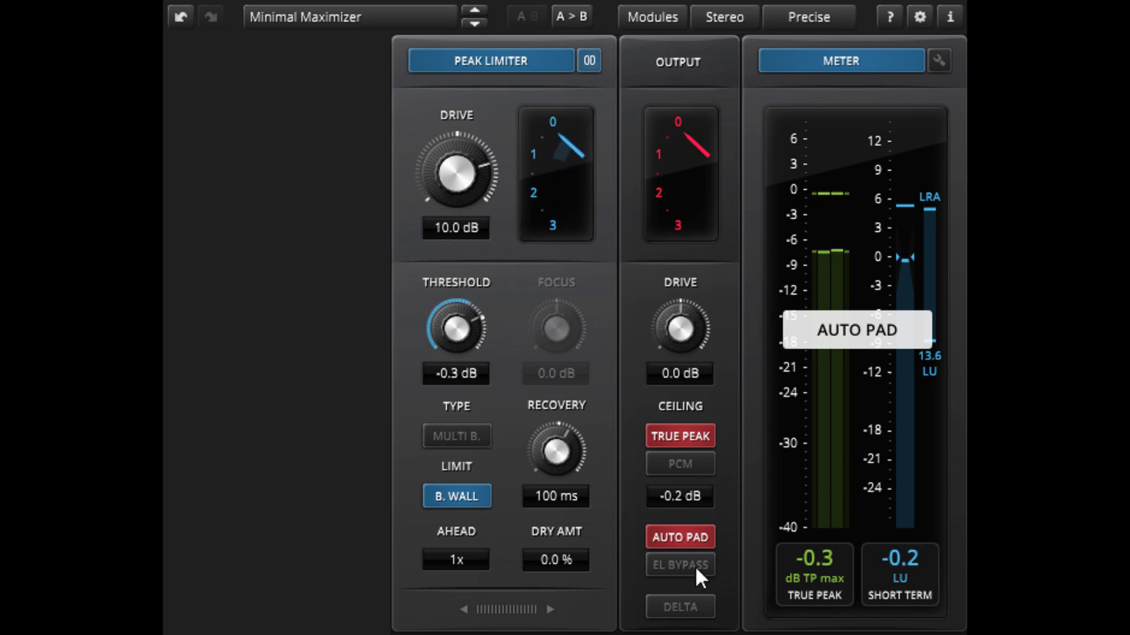
{"action": "left_click", "coordinate": [671, 566]}
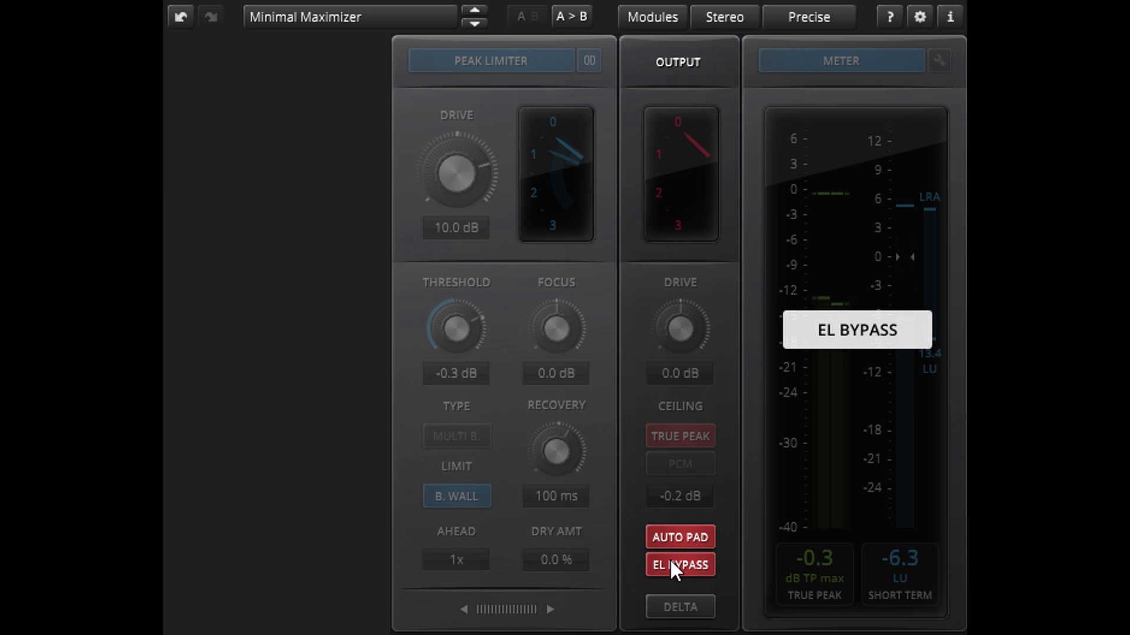
{"action": "left_click", "coordinate": [671, 564]}
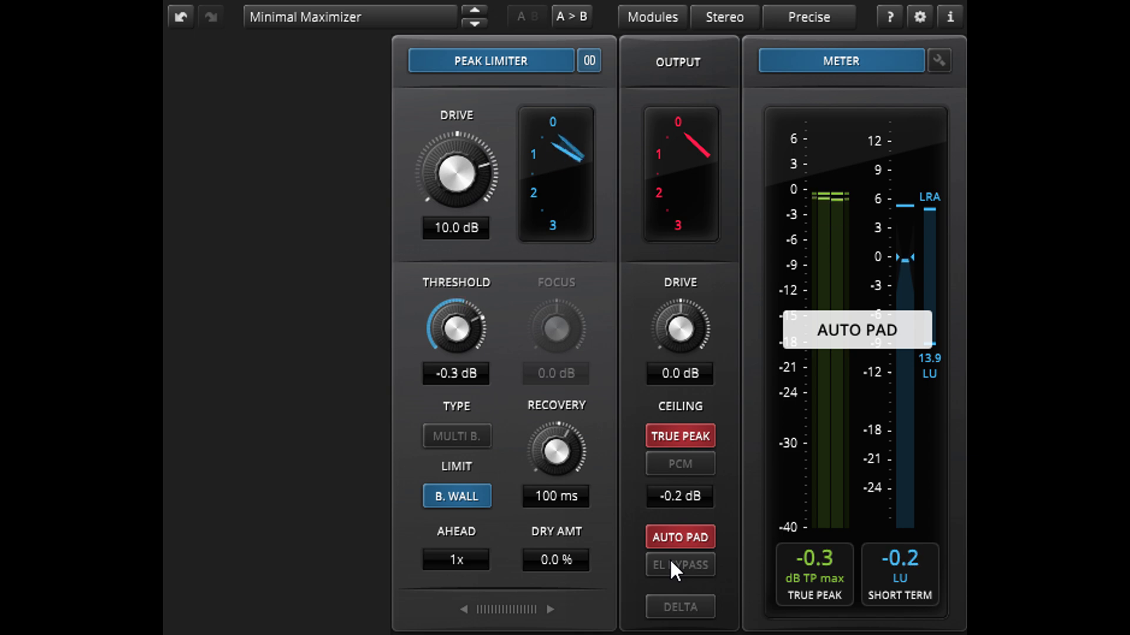
{"action": "left_click", "coordinate": [671, 566]}
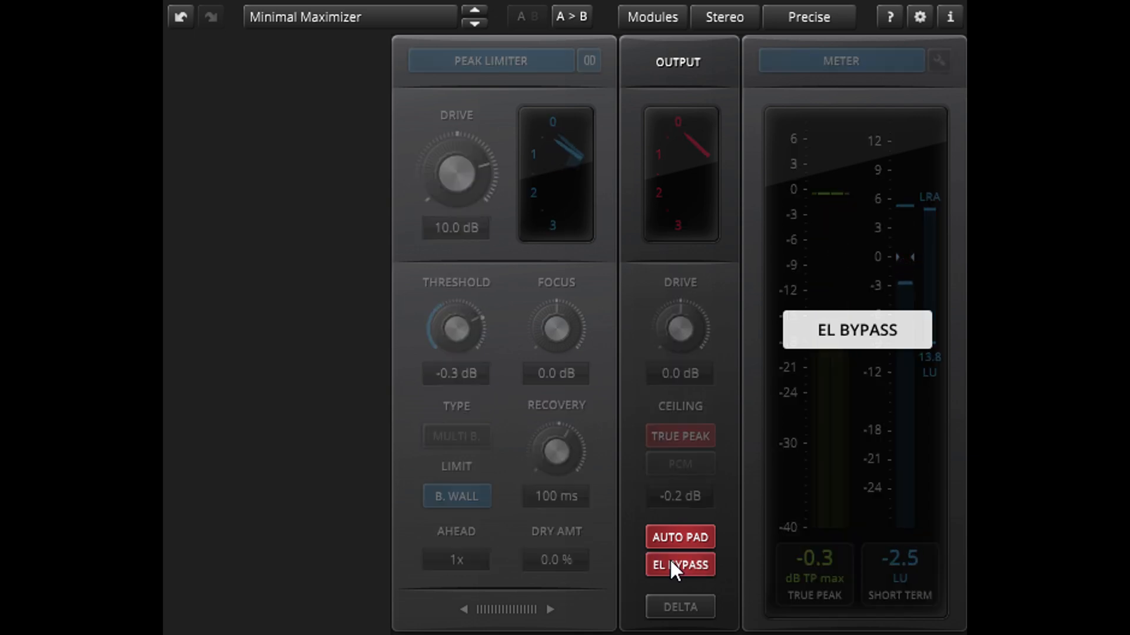
{"action": "left_click", "coordinate": [672, 565]}
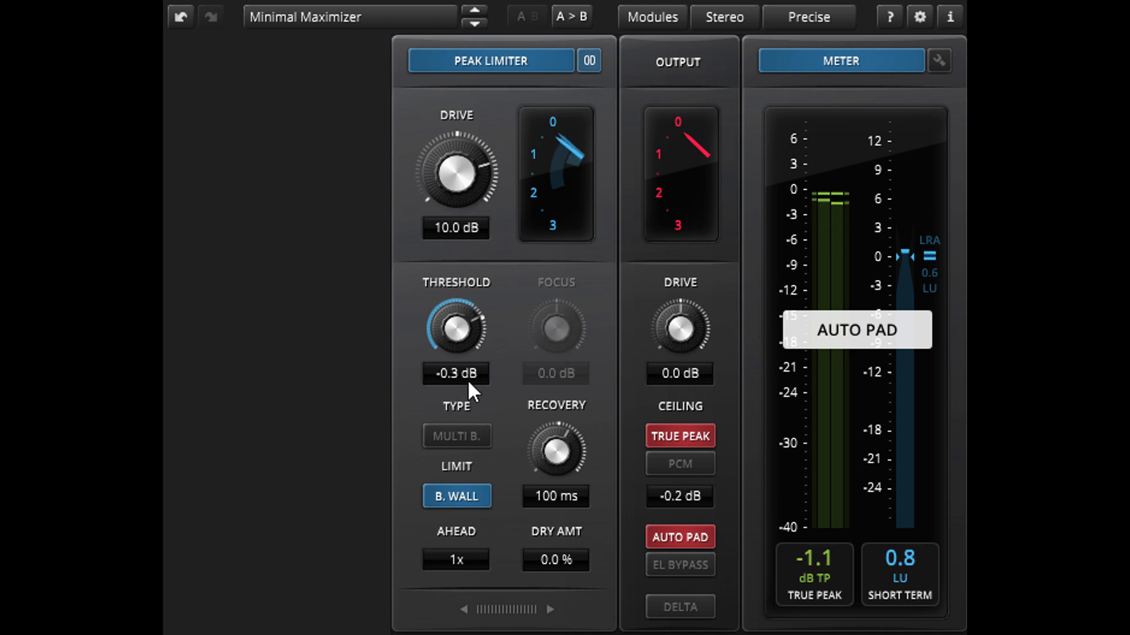
Set the peak limiter's threshold to -1.0 dB and the peak readout to TRUE PEAK max
{"action": "left_click_drag", "start_coordinate": [456, 328], "coordinate": [457, 334]}
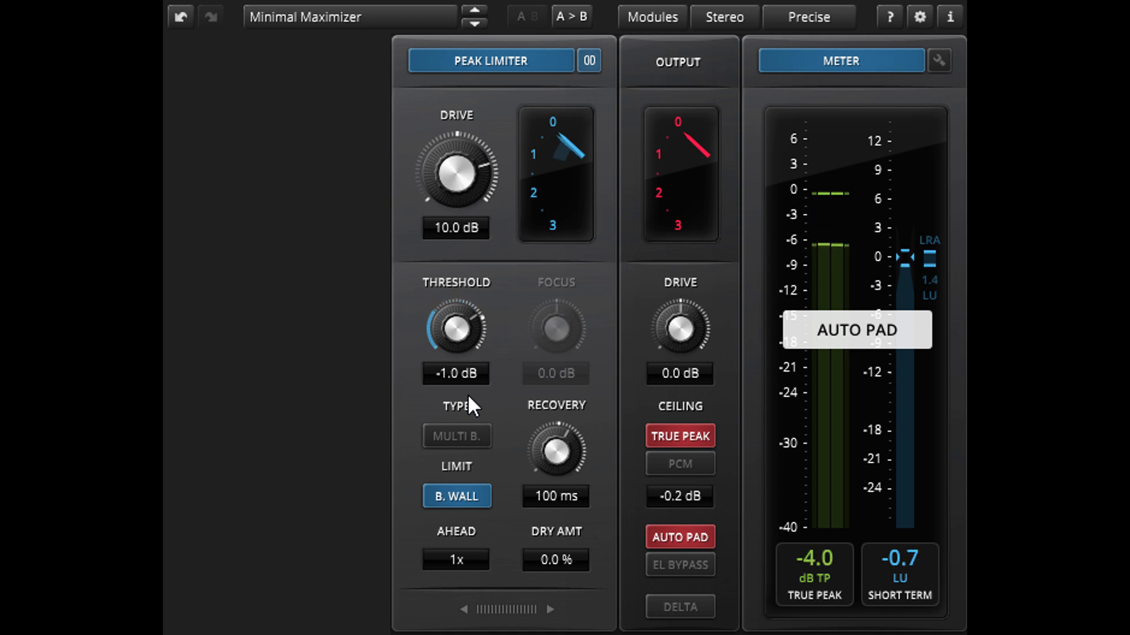
{"action": "left_click", "coordinate": [792, 568]}
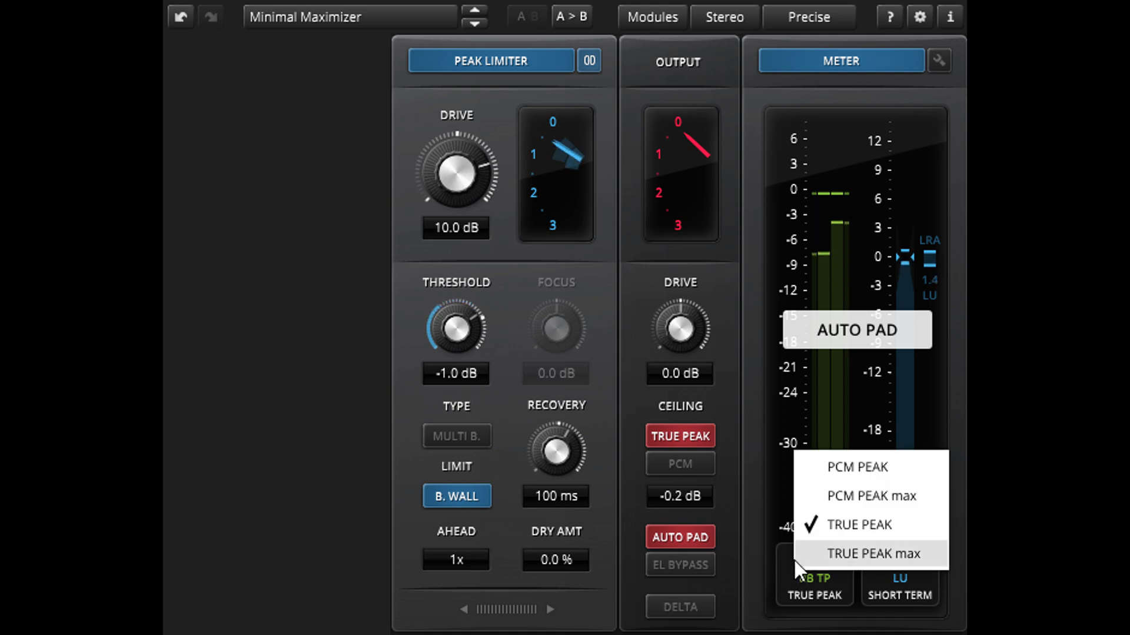
{"action": "left_click", "coordinate": [875, 550]}
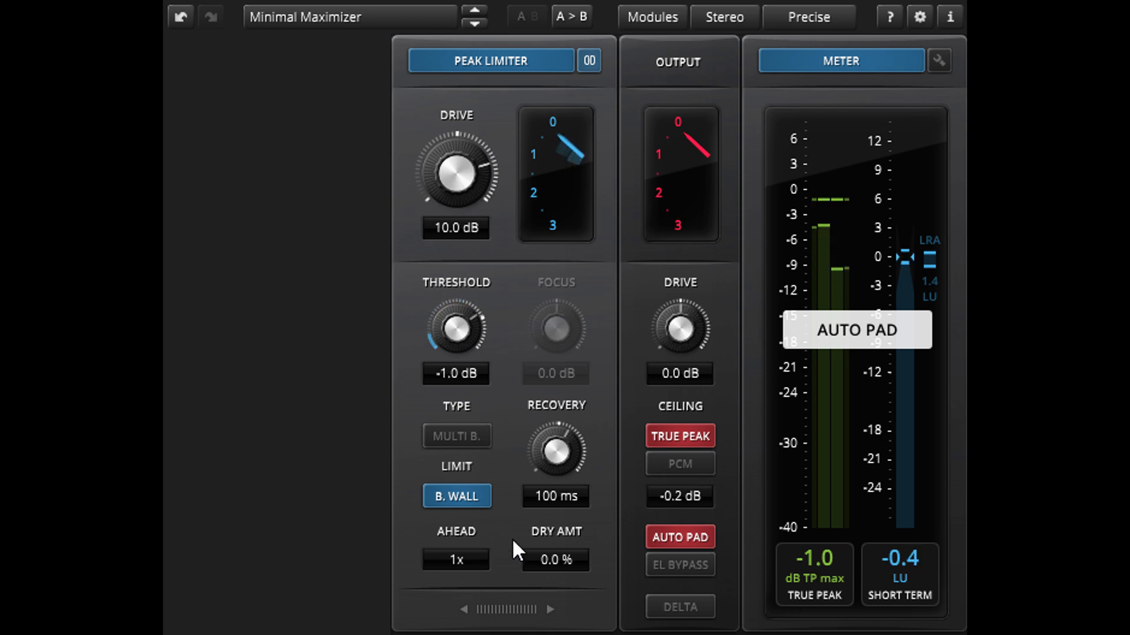
Try the 3x Ahead setting on the peak limiter, and settle on 2x
{"action": "left_click", "coordinate": [471, 562]}
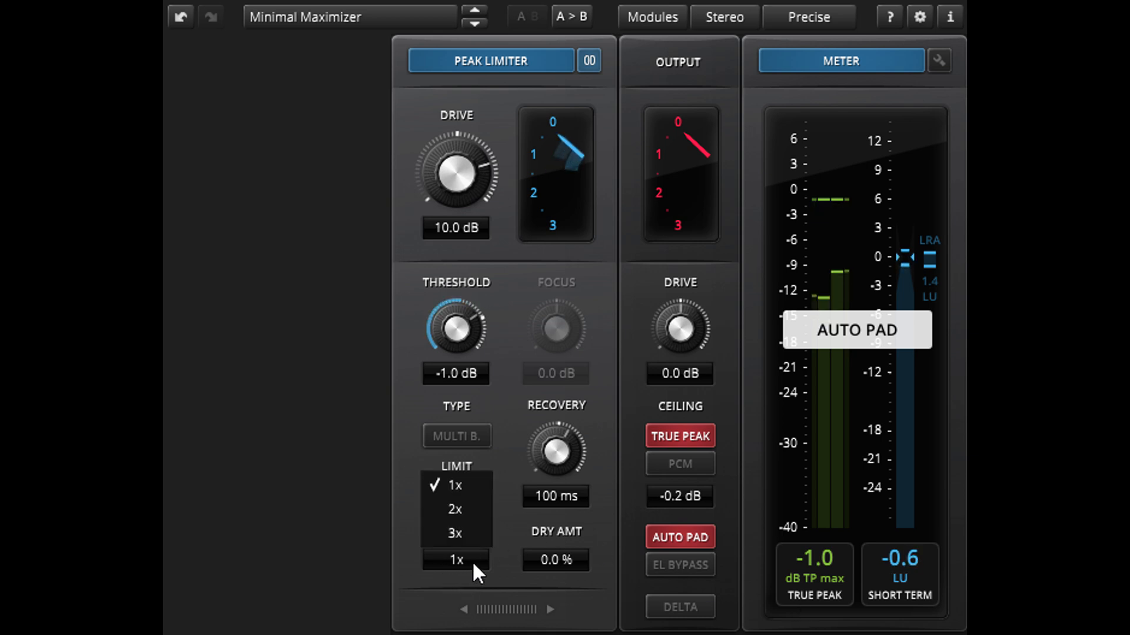
{"action": "left_click", "coordinate": [475, 531]}
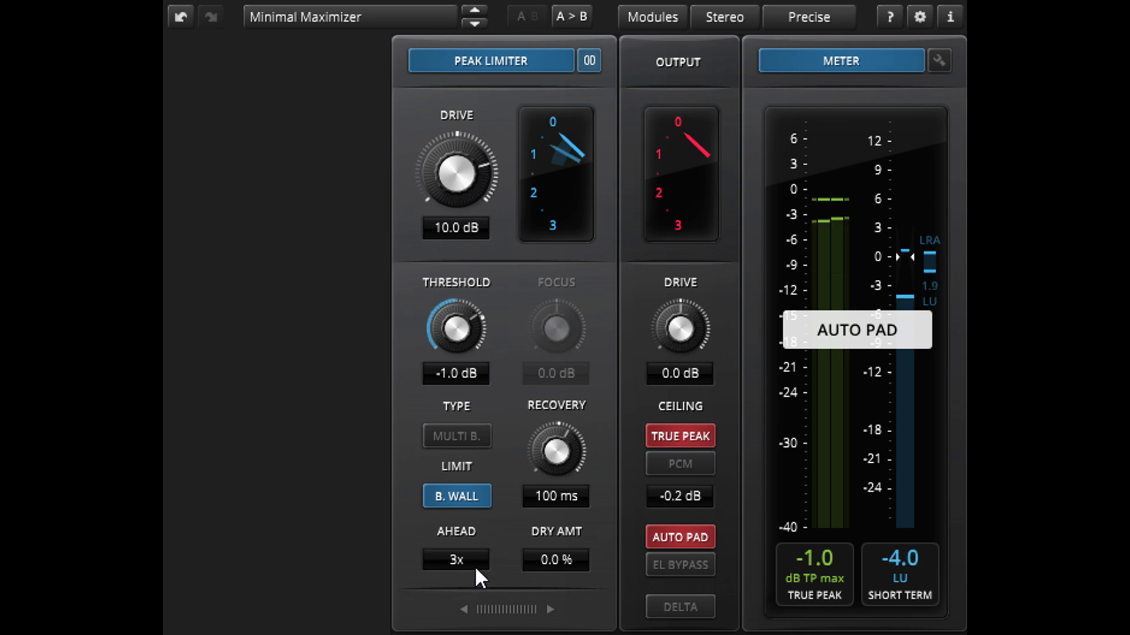
{"action": "left_click", "coordinate": [471, 559]}
{"action": "left_click", "coordinate": [466, 507]}
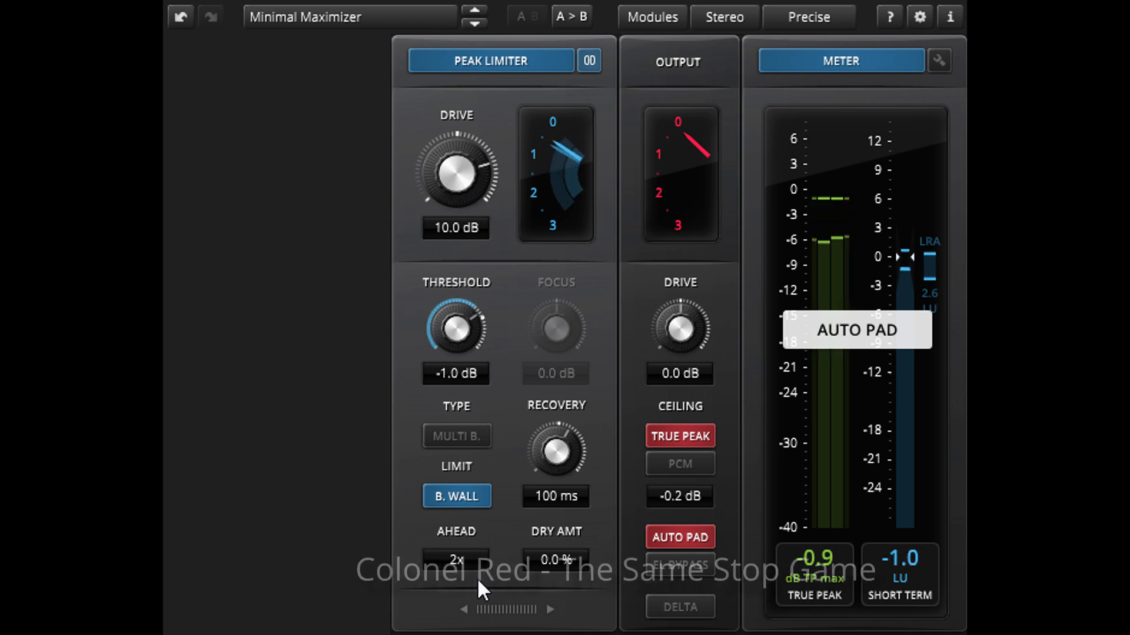
Turn off the peak limiter's brickwall limiting and set the output's true-peak ceiling to -1.0 dB
{"action": "left_click", "coordinate": [447, 497]}
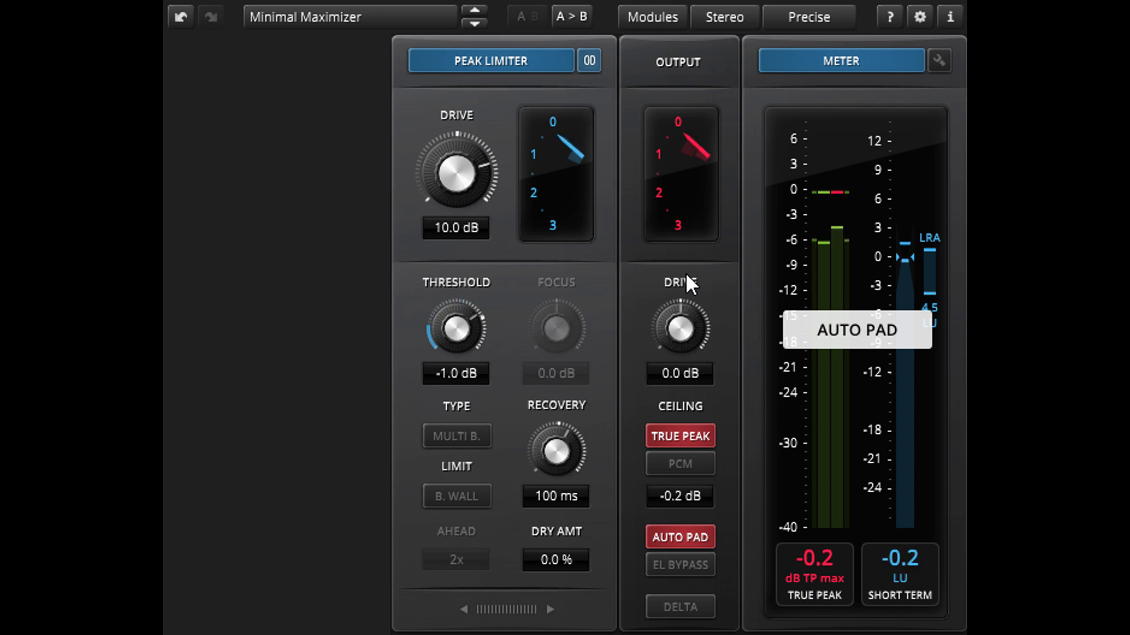
{"action": "key", "text": "ctrl+z"}
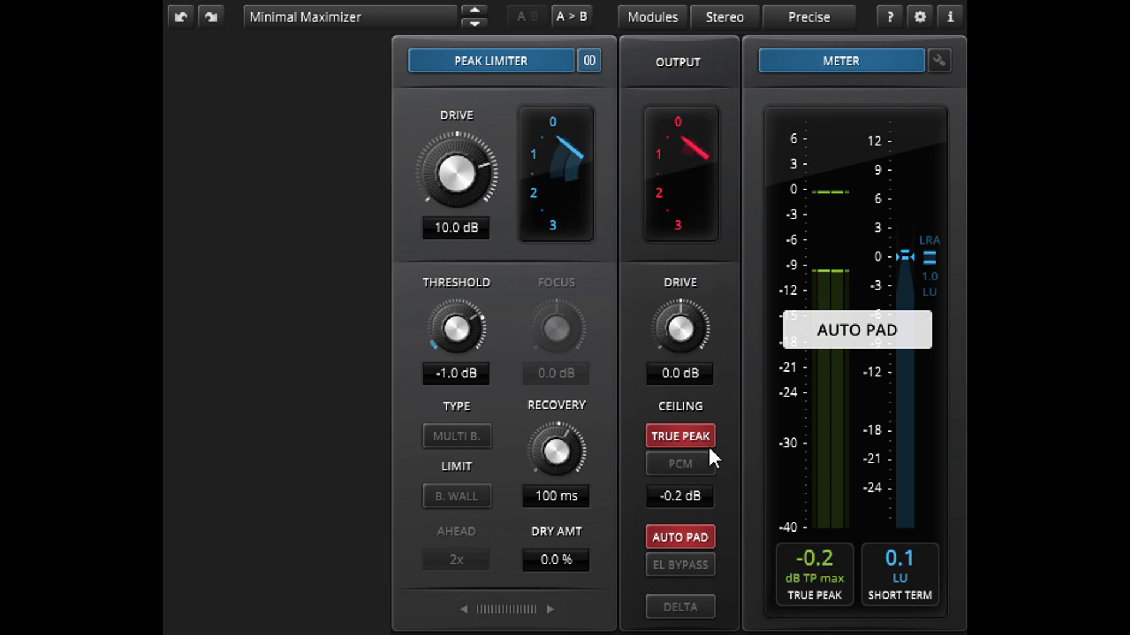
{"action": "mouse_move", "coordinate": [702, 500]}
{"action": "left_mouse_down"}
{"action": "mouse_move", "coordinate": [702, 513]}
{"action": "mouse_move", "coordinate": [680, 500]}
{"action": "left_mouse_up"}
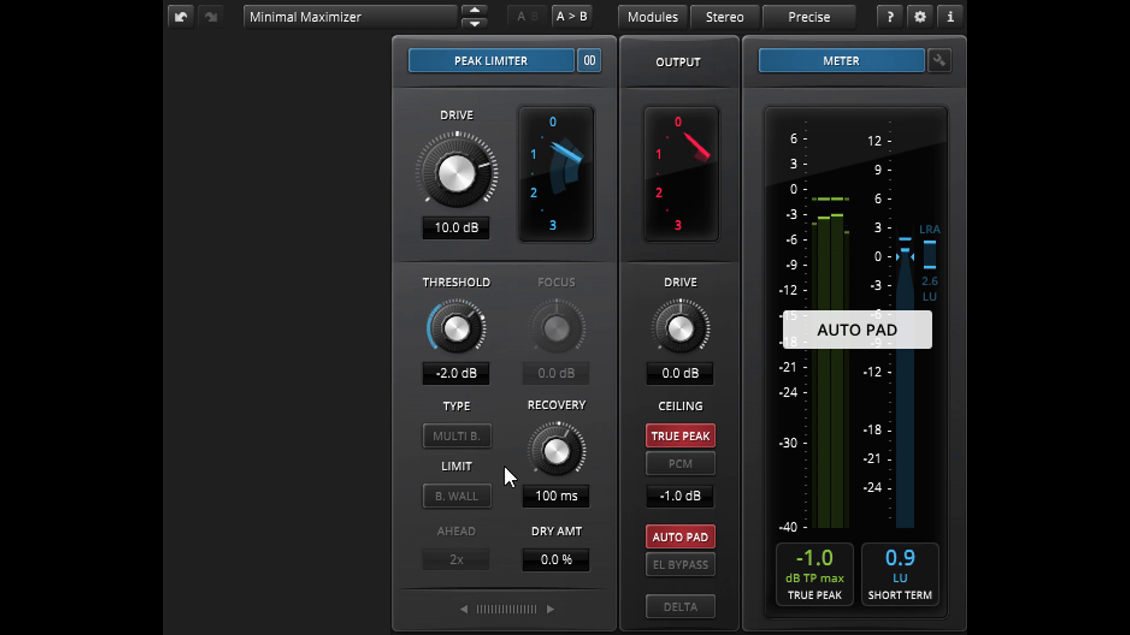
Shorten the peak limiter's recovery time to 8.1 ms
{"action": "left_click_drag", "start_coordinate": [557, 450], "coordinate": [557, 489]}
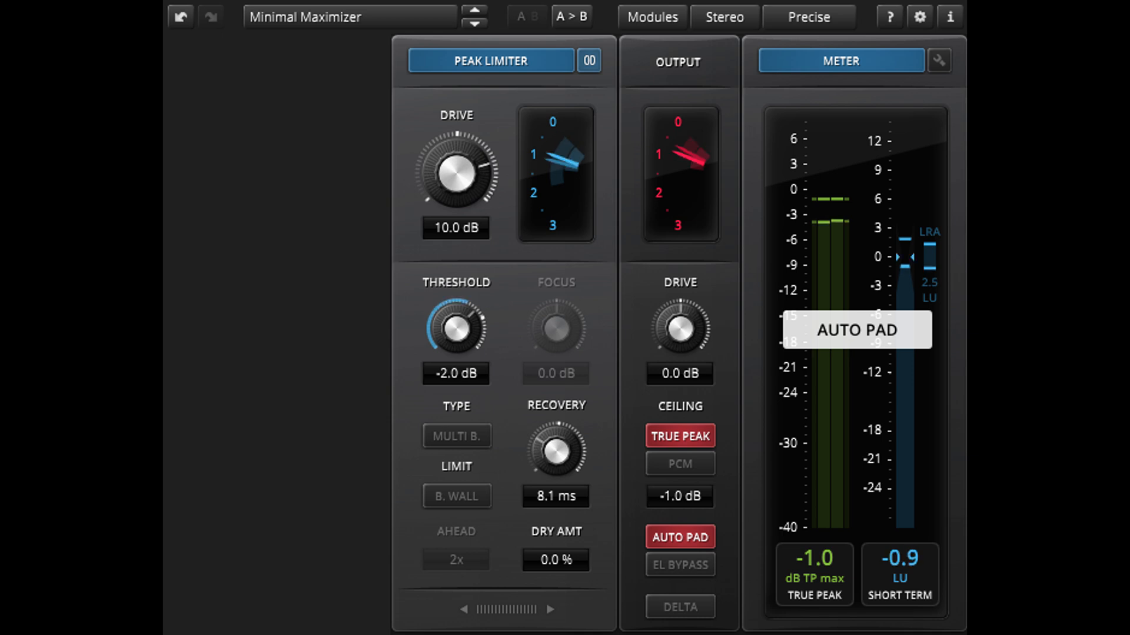
Configure the peak limiter with a 296 ms recovery, multi-band type and a focus of 2.5 dB
{"action": "left_click_drag", "start_coordinate": [557, 451], "coordinate": [557, 424]}
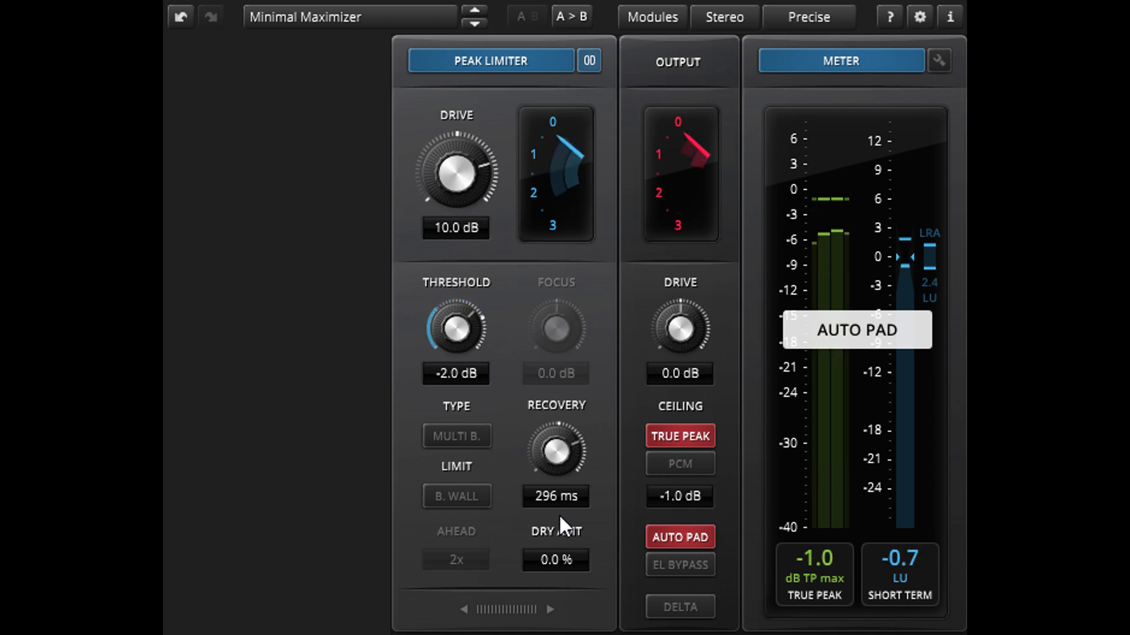
{"action": "left_click", "coordinate": [460, 435]}
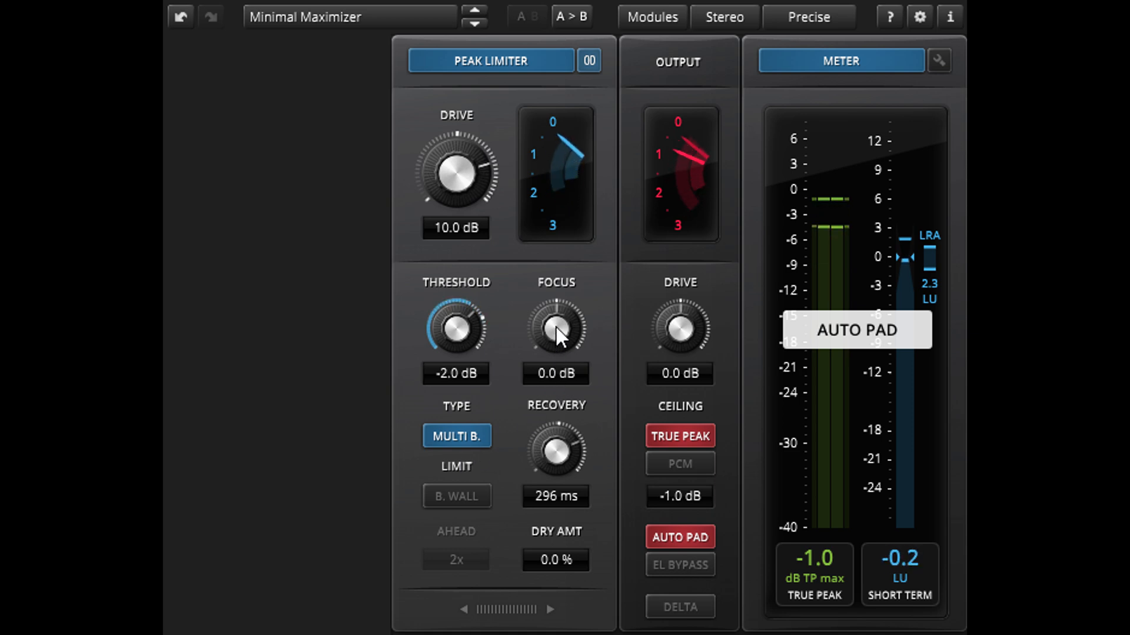
{"action": "left_click_drag", "start_coordinate": [557, 336], "coordinate": [557, 307]}
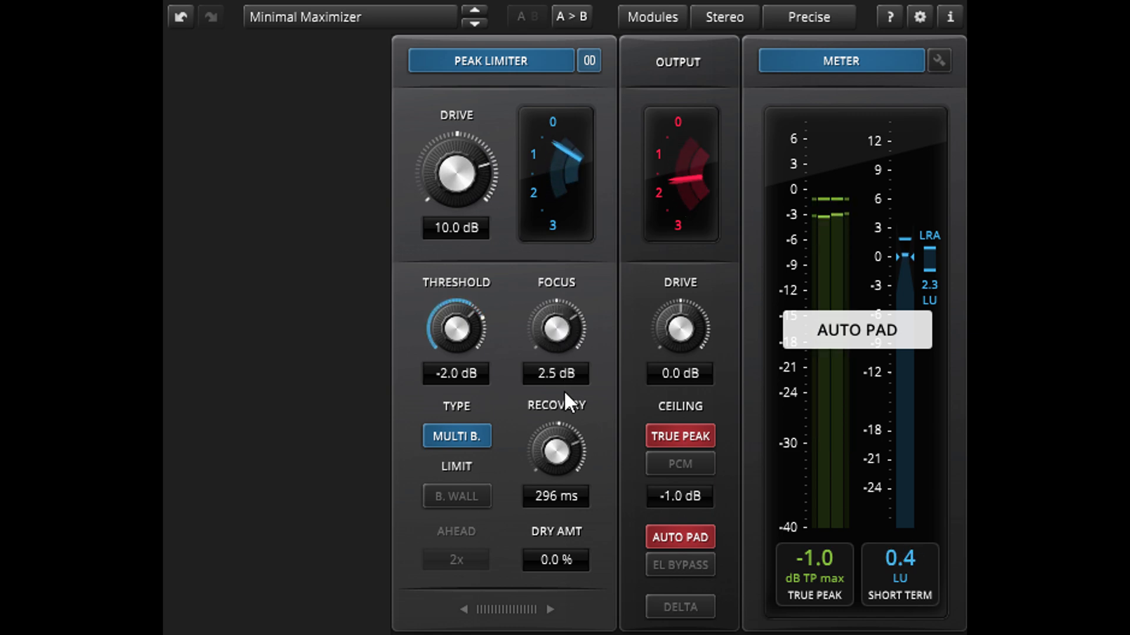
Compare the processed sound with the equal-loudness bypass, and the peak limiter with and without its multi-band type
{"action": "left_click", "coordinate": [676, 565]}
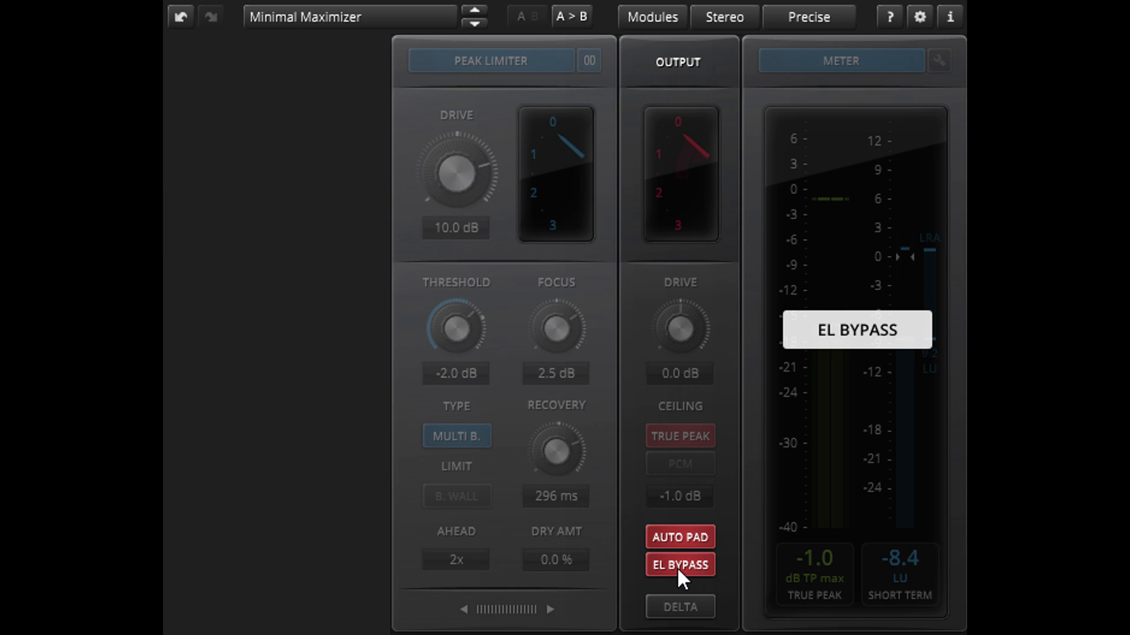
{"action": "left_click", "coordinate": [676, 565]}
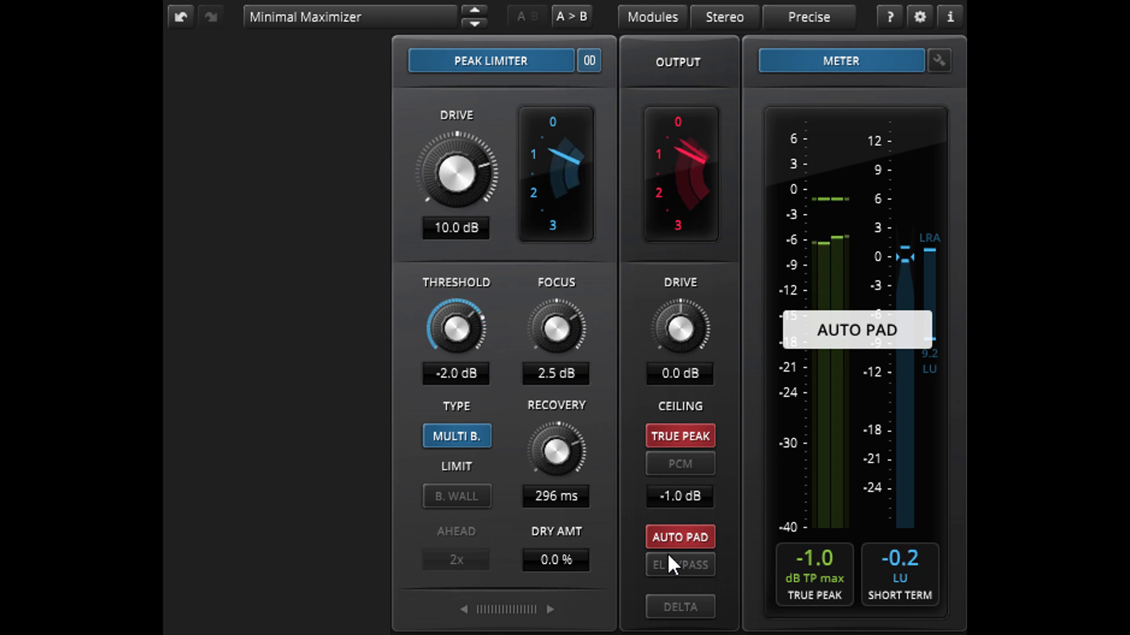
{"action": "left_click", "coordinate": [444, 438]}
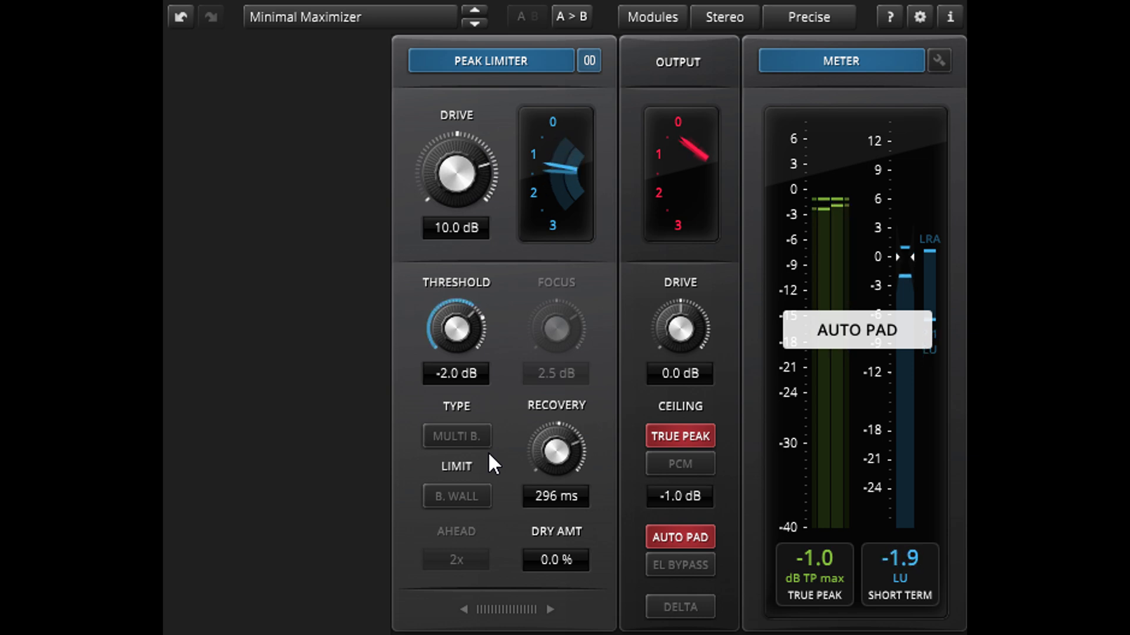
{"action": "left_click", "coordinate": [474, 438]}
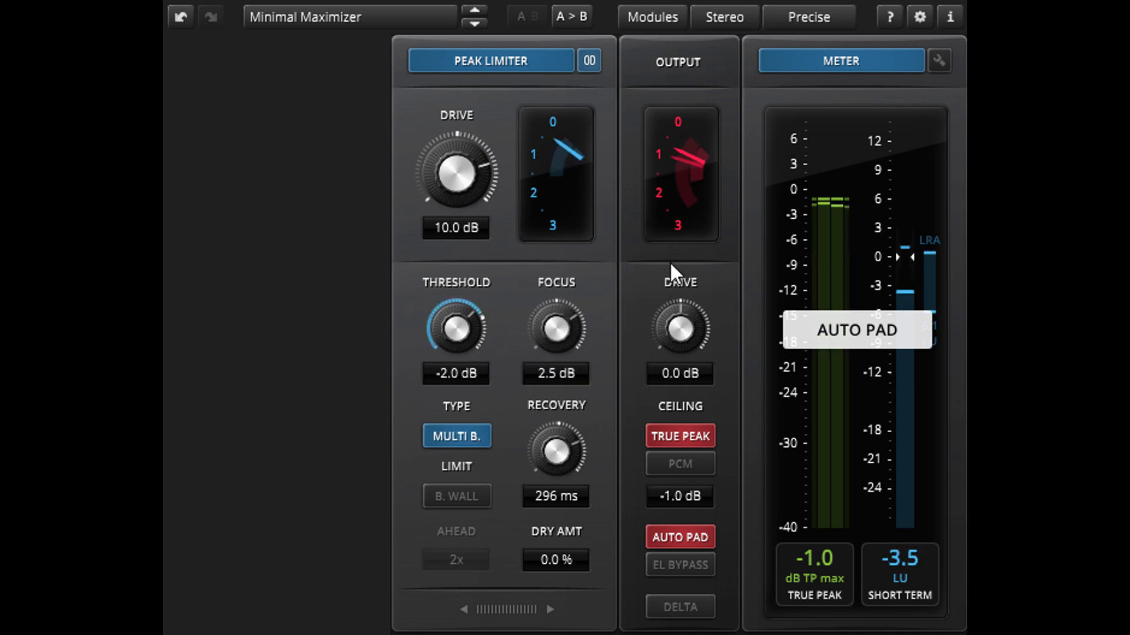
Add the clipper module and move it after the peak limiter in the chain
{"action": "left_click", "coordinate": [648, 19]}
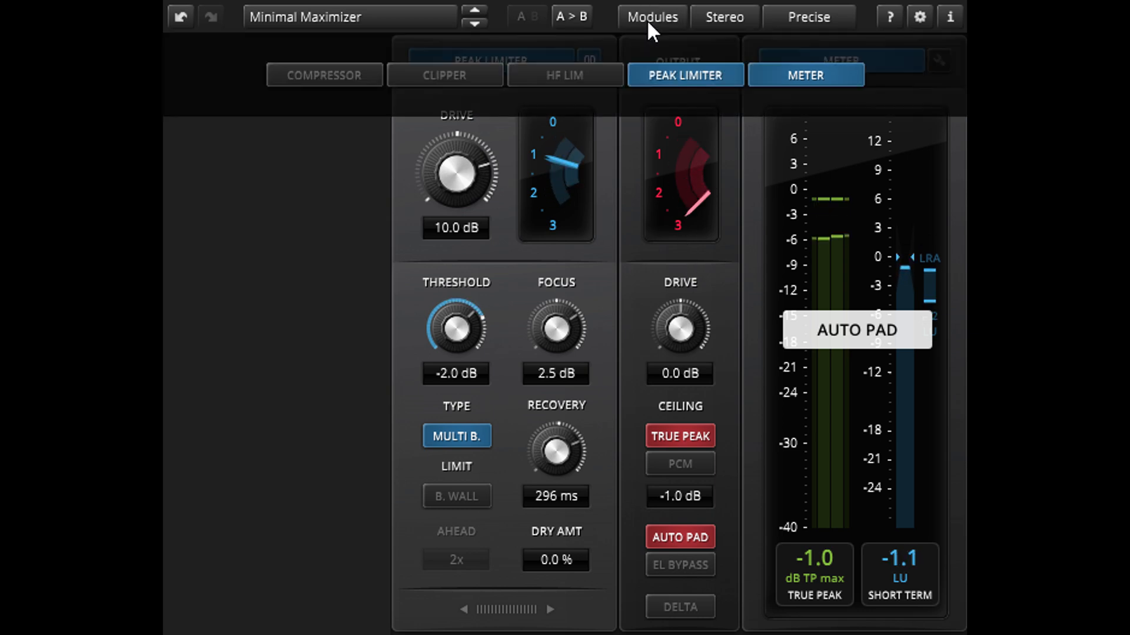
{"action": "left_click", "coordinate": [443, 75]}
{"action": "left_click", "coordinate": [641, 16]}
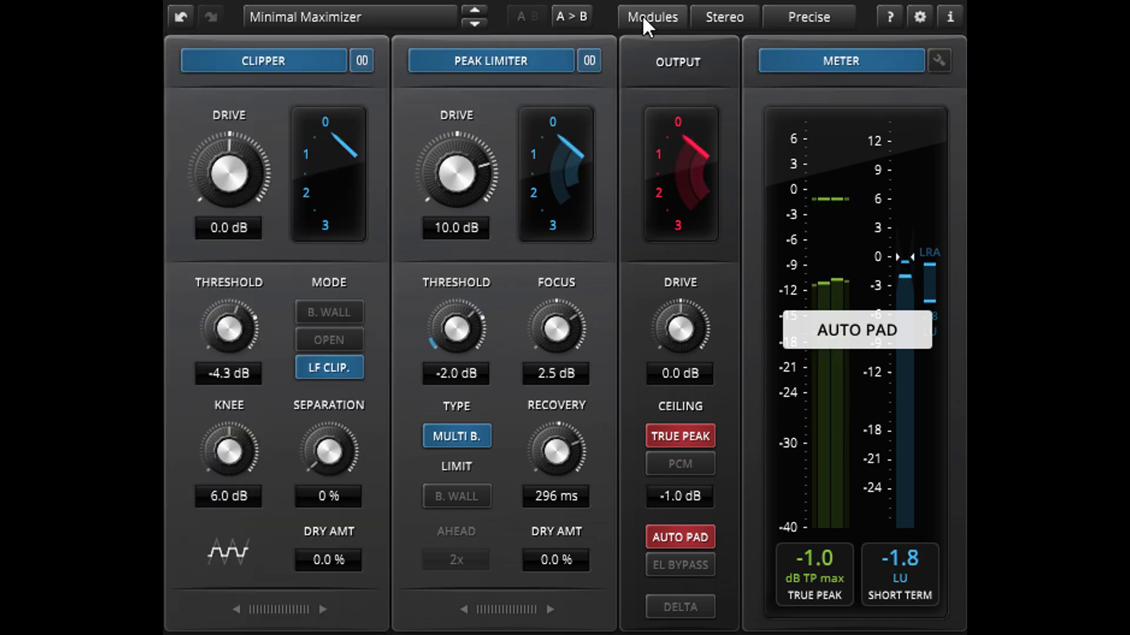
{"action": "left_click_drag", "start_coordinate": [287, 598], "coordinate": [528, 590]}
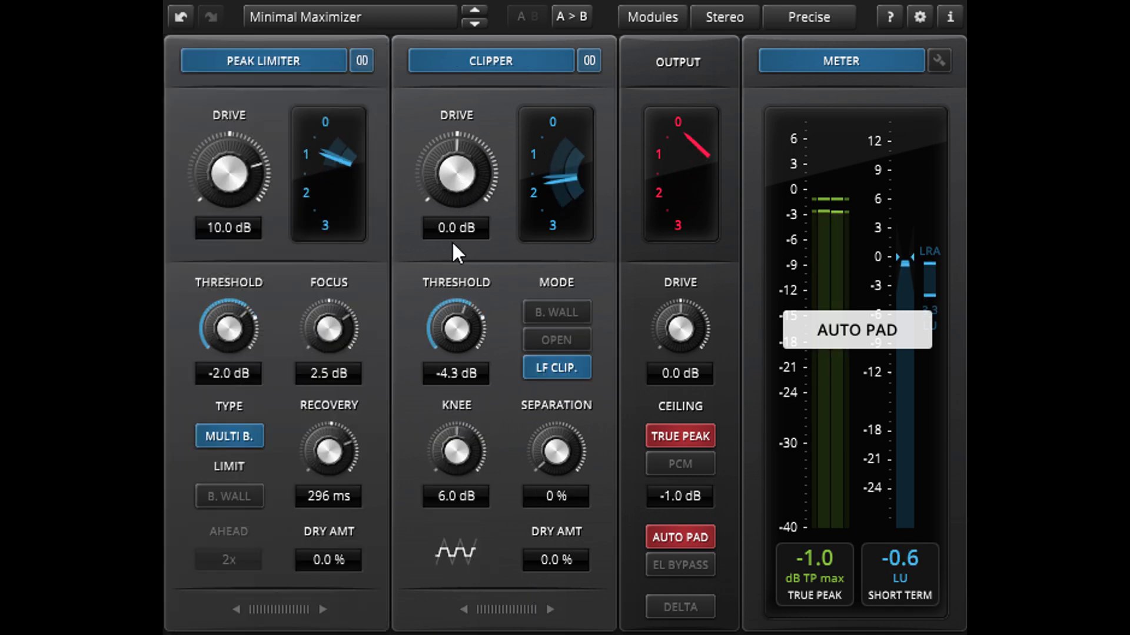
Configure the clipper with brickwall mode, a -1.0 dB threshold and a 2.0 dB knee after trying 10.0 dB, and raise its separation
{"action": "left_click", "coordinate": [553, 313]}
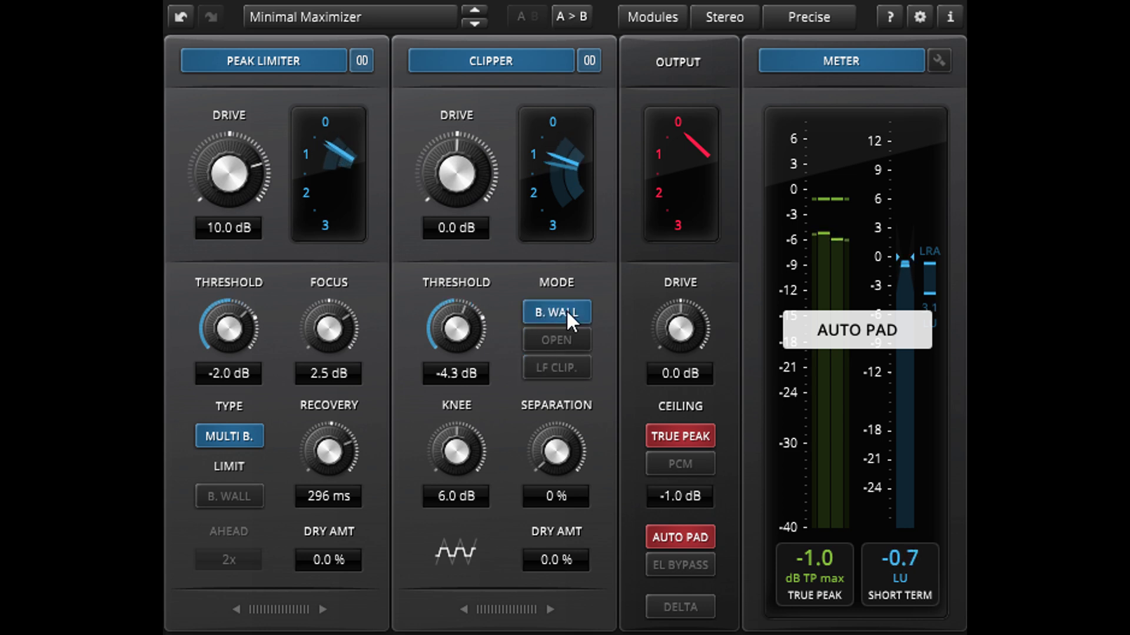
{"action": "left_click_drag", "start_coordinate": [462, 328], "coordinate": [460, 302]}
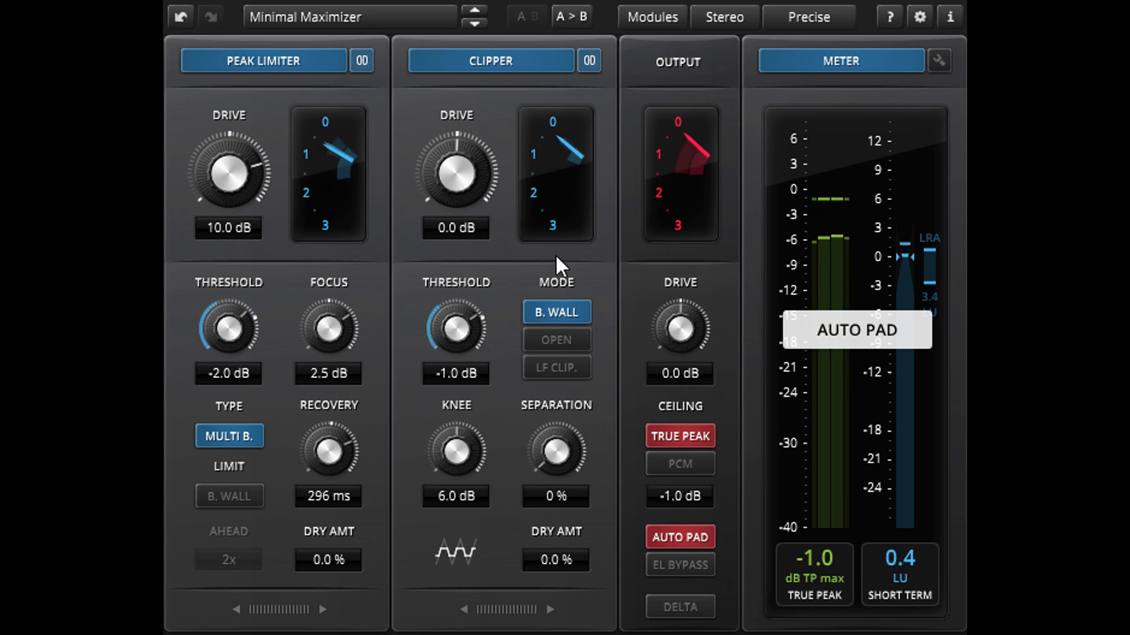
{"action": "left_click_drag", "start_coordinate": [449, 449], "coordinate": [449, 412]}
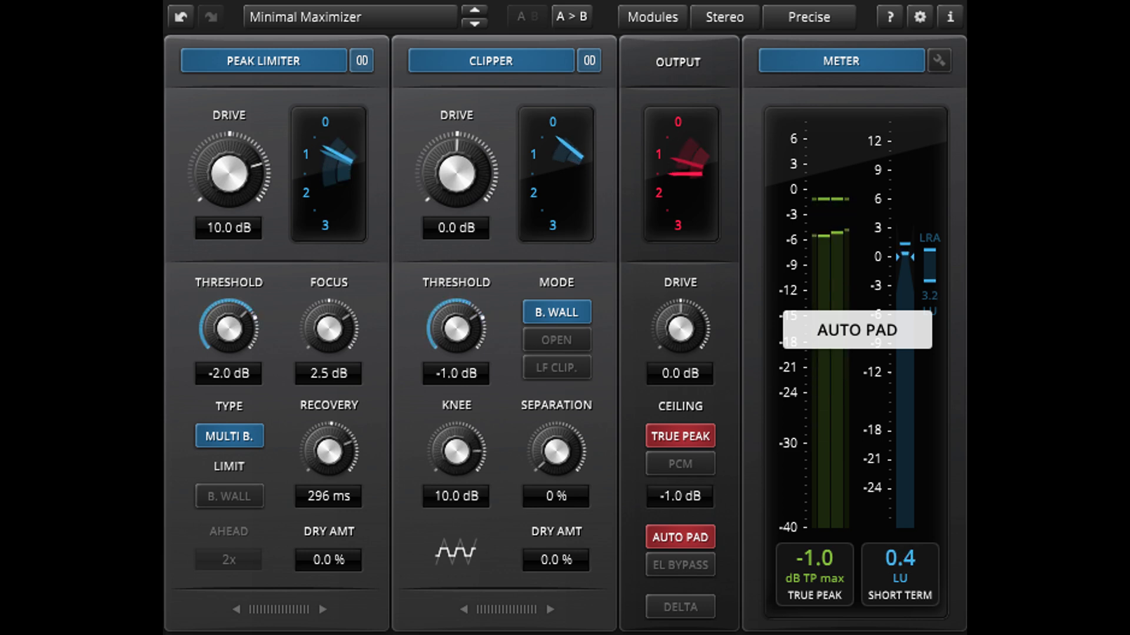
{"action": "left_click_drag", "start_coordinate": [450, 412], "coordinate": [450, 465]}
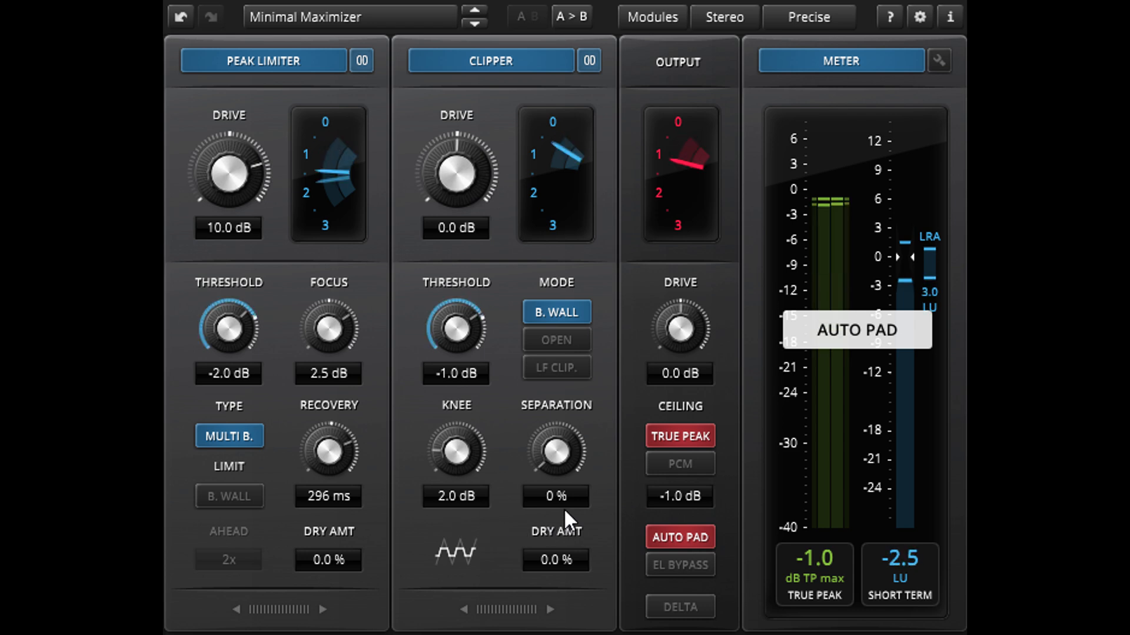
{"action": "left_click_drag", "start_coordinate": [556, 451], "coordinate": [555, 404]}
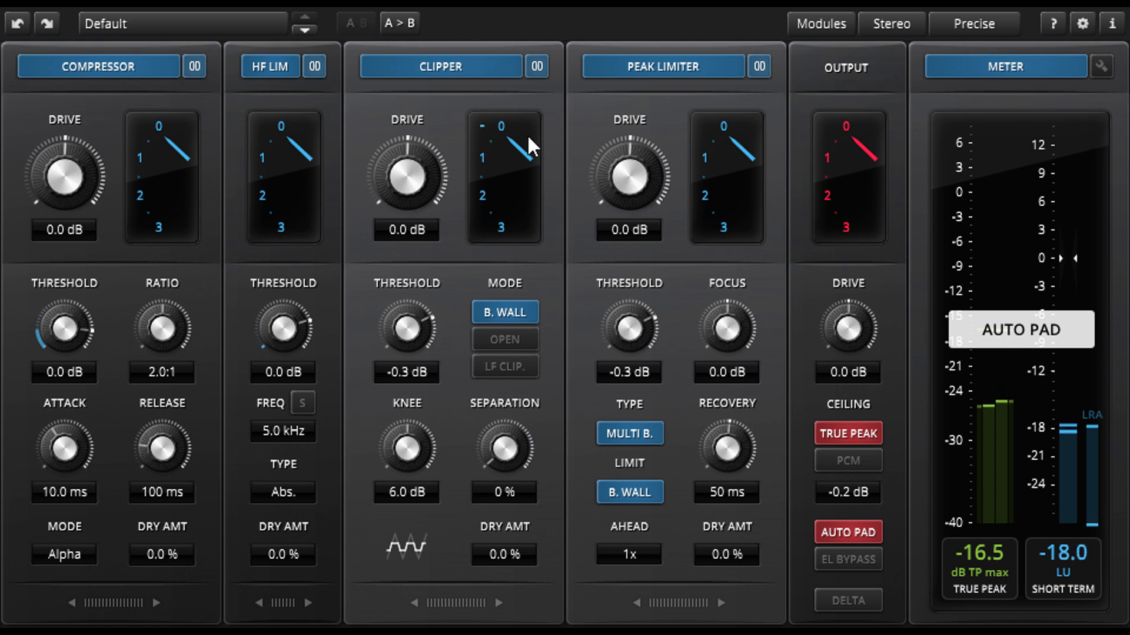
Set the clipper's drive to 7.0 dB and threshold to -7.0 dB, and the peak limiter's threshold to -1.0 dB and drive to 3.0 dB
{"action": "left_click_drag", "start_coordinate": [422, 168], "coordinate": [422, 109]}
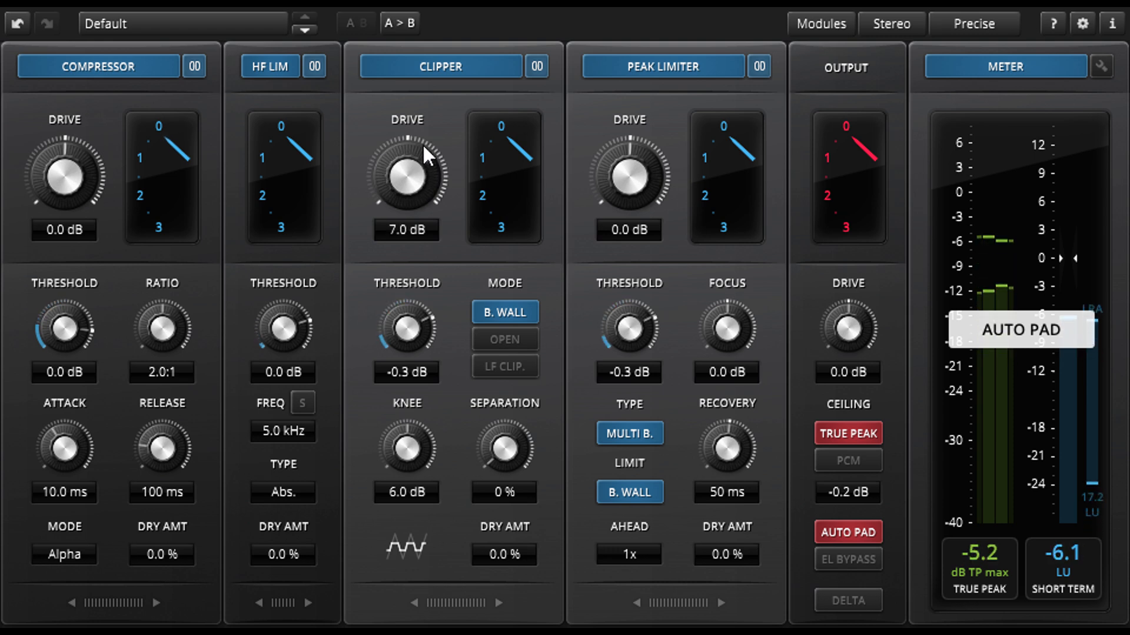
{"action": "left_click_drag", "start_coordinate": [418, 309], "coordinate": [408, 379]}
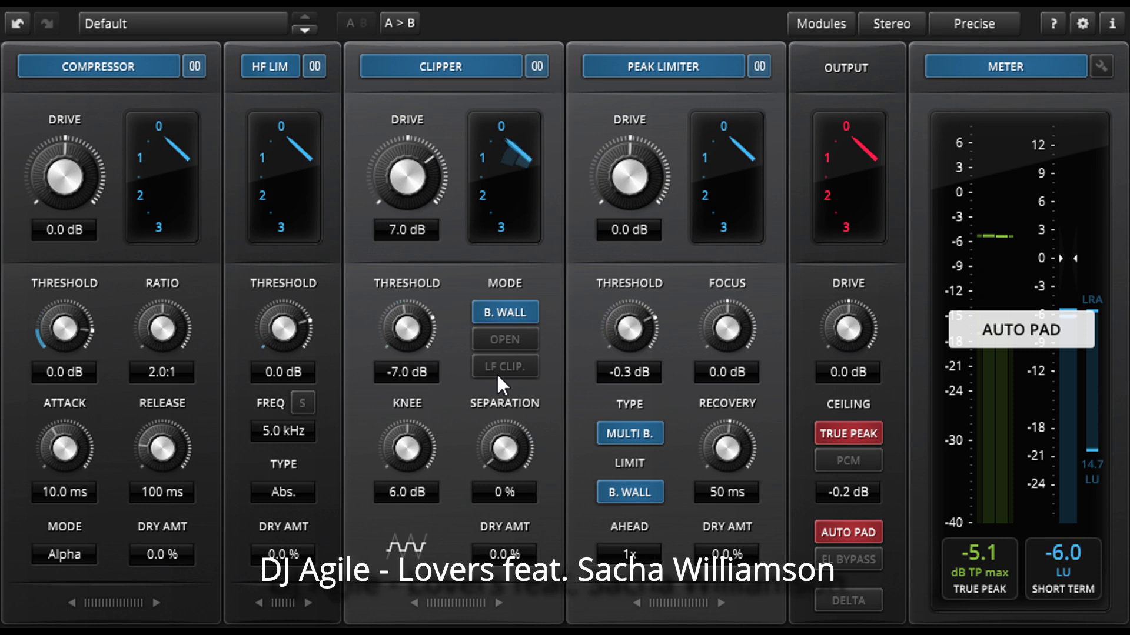
{"action": "left_click_drag", "start_coordinate": [647, 329], "coordinate": [641, 347]}
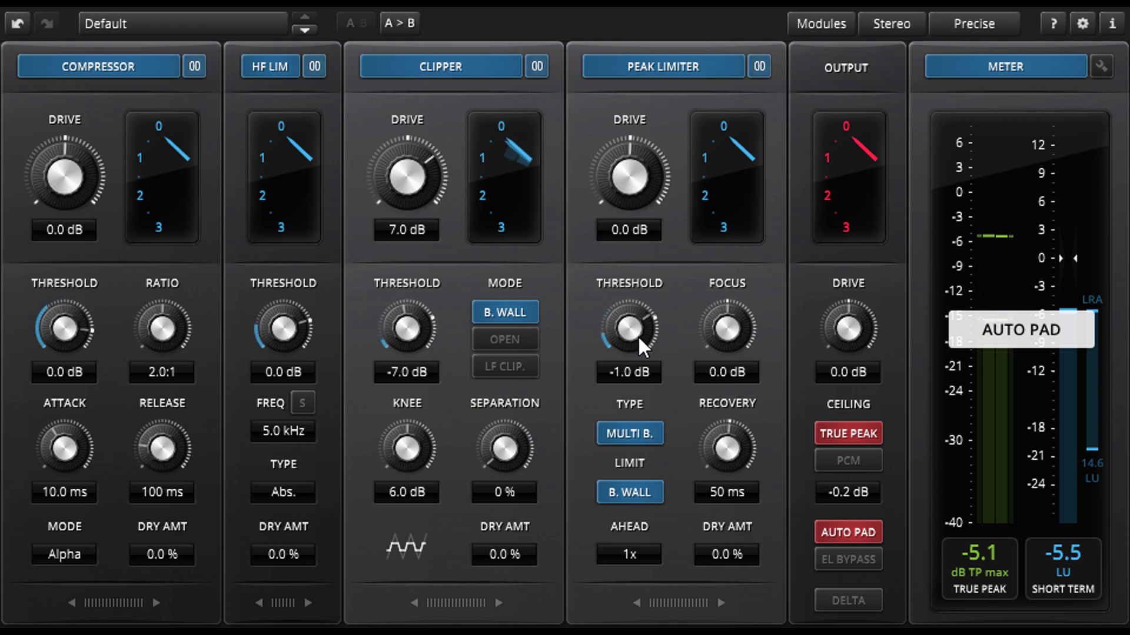
{"action": "left_click_drag", "start_coordinate": [634, 170], "coordinate": [634, 135]}
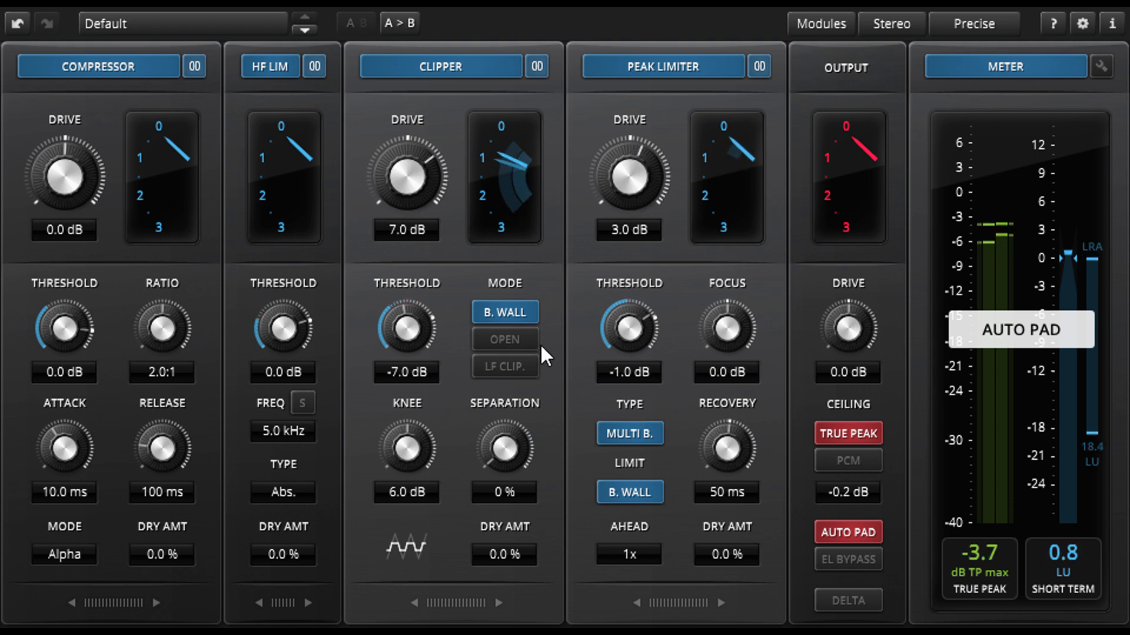
Try the clipper's OPEN mode, settle on LF CLIP., and set its knee to 3.0 dB and separation to 36 %
{"action": "left_click", "coordinate": [501, 341]}
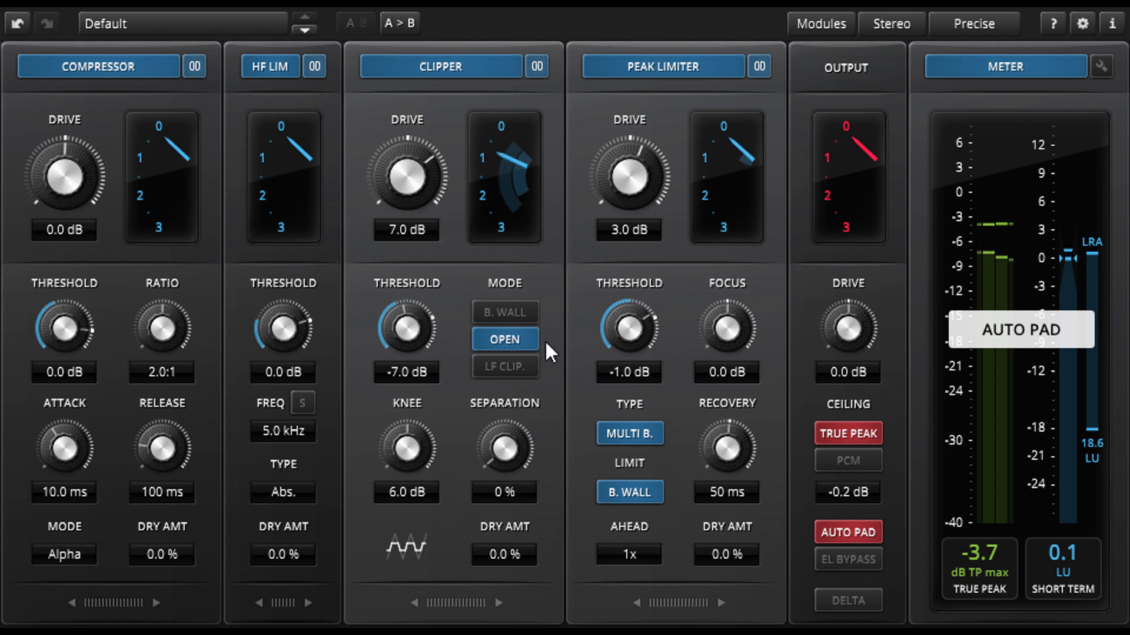
{"action": "left_click", "coordinate": [516, 365]}
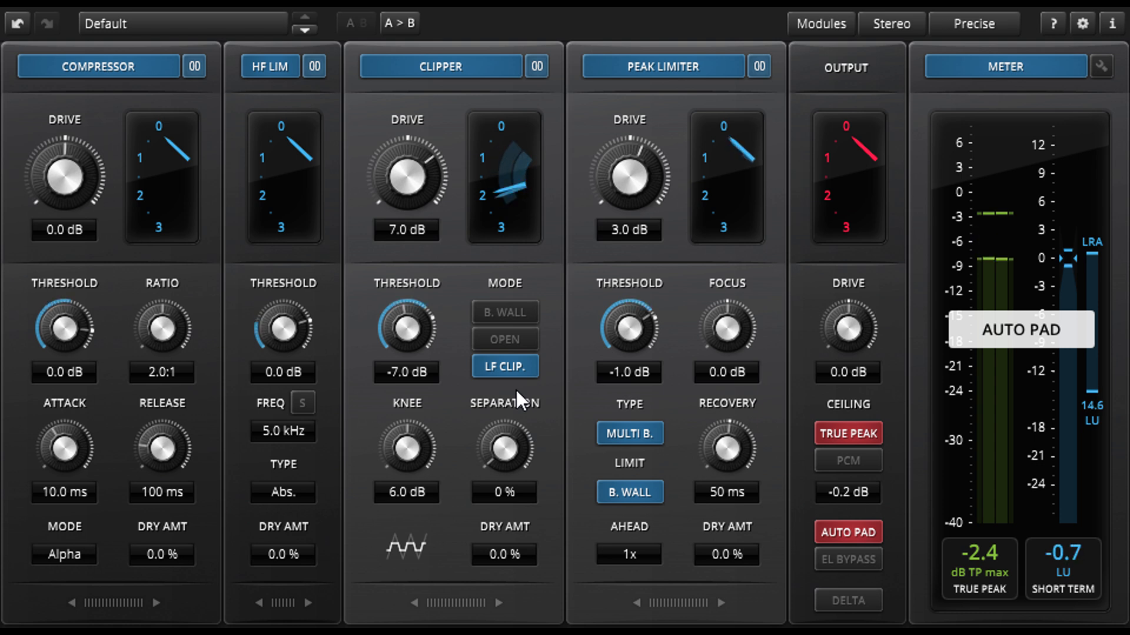
{"action": "left_click_drag", "start_coordinate": [417, 448], "coordinate": [416, 463]}
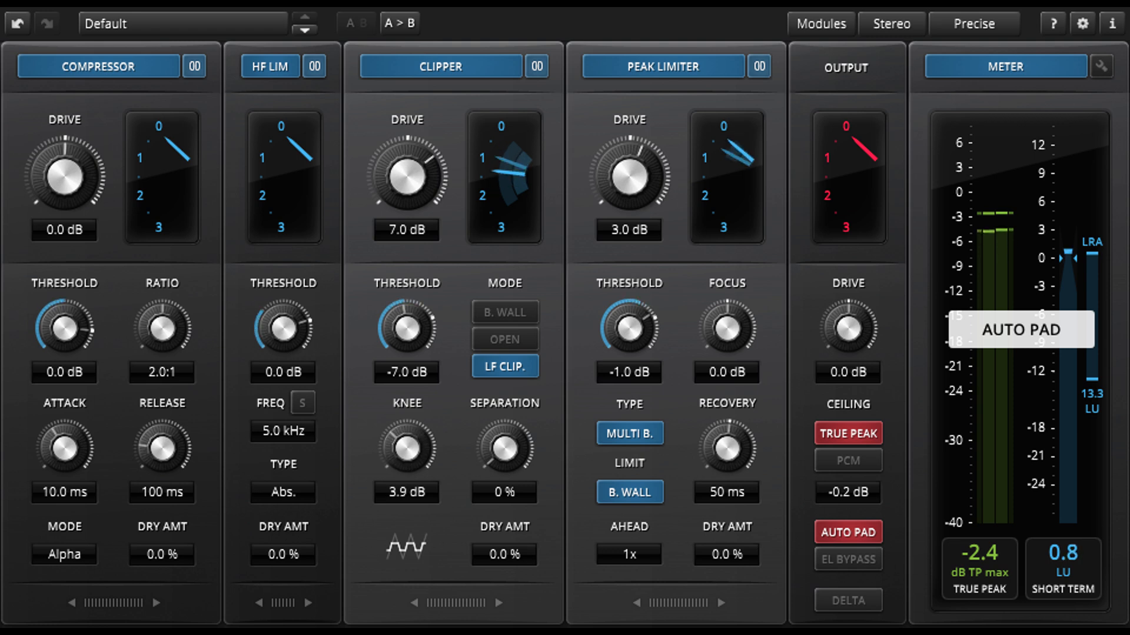
{"action": "left_click_drag", "start_coordinate": [417, 468], "coordinate": [416, 469]}
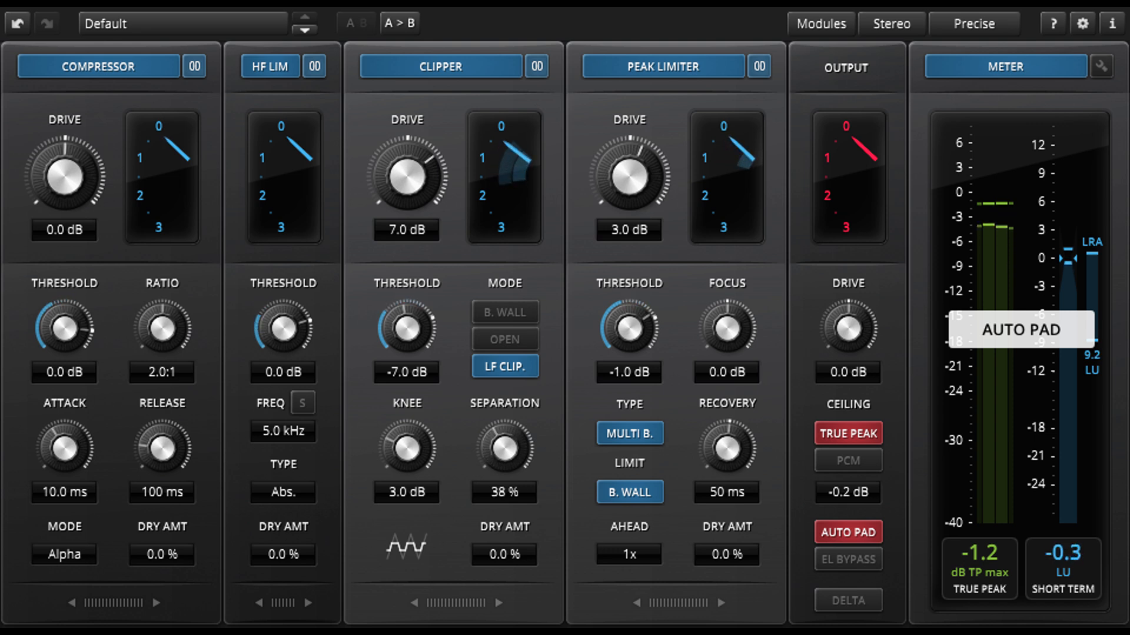
{"action": "left_click_drag", "start_coordinate": [507, 419], "coordinate": [507, 424]}
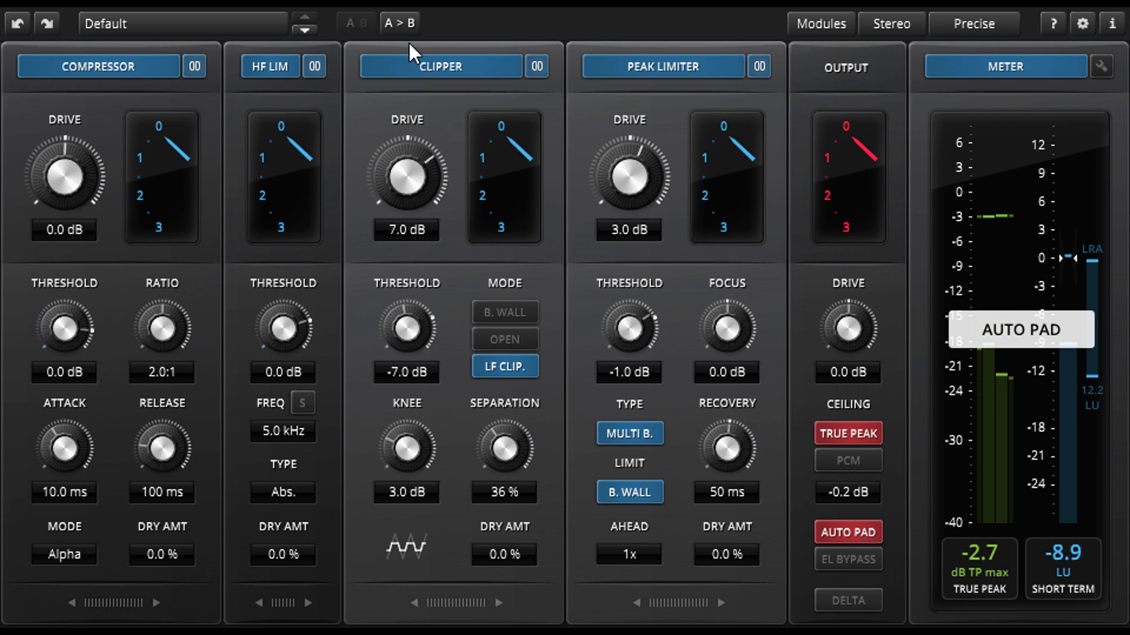
Copy the settings from A to B, and change the clipper in A to 0 dB drive and a -14 dB threshold
{"action": "left_click", "coordinate": [395, 22]}
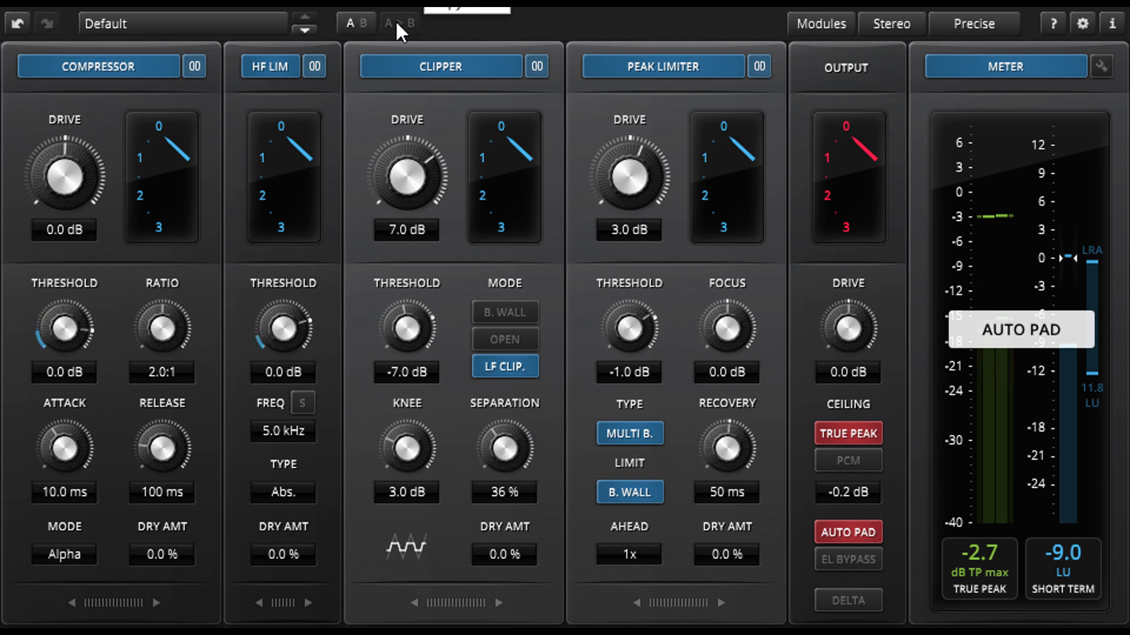
{"action": "double_click", "coordinate": [412, 228]}
{"action": "type", "text": "0"}
{"action": "key", "text": "Return"}
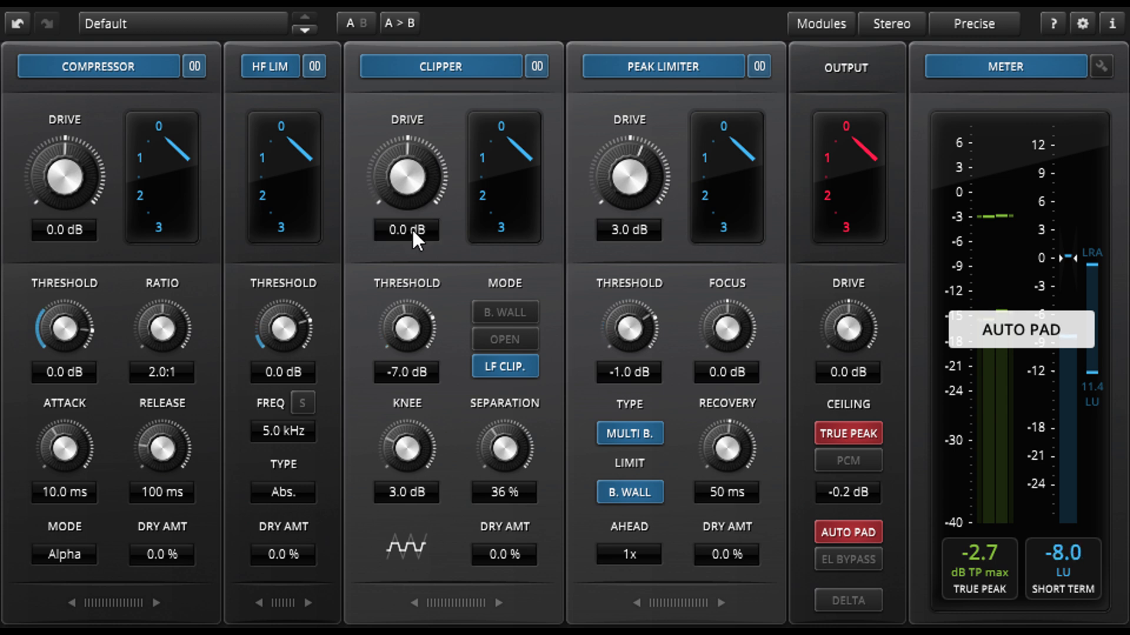
{"action": "double_click", "coordinate": [412, 371]}
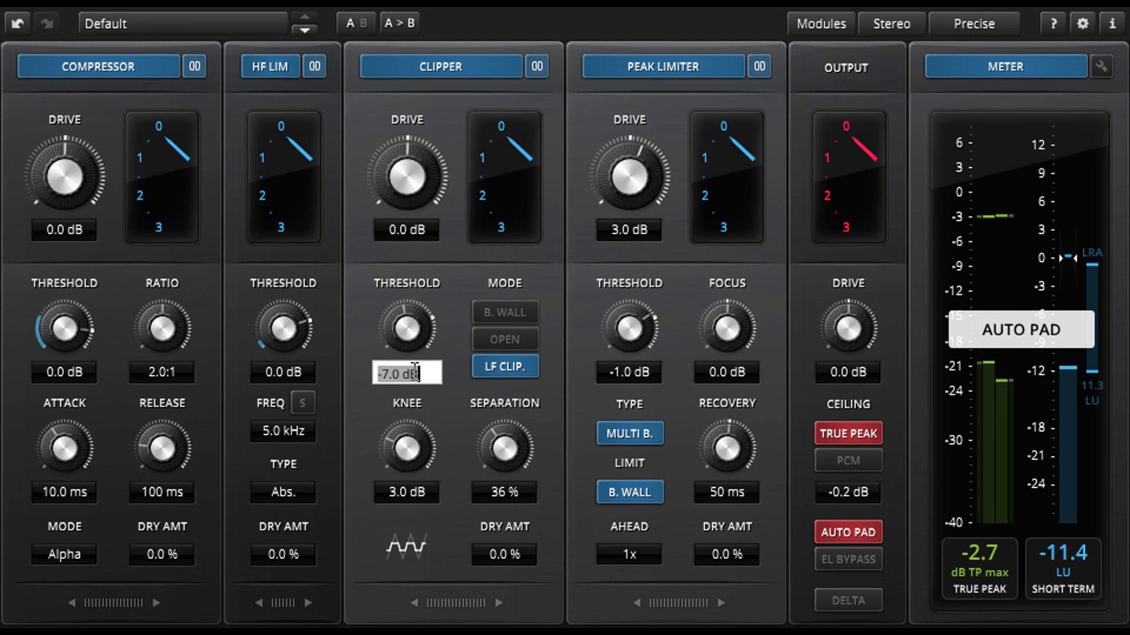
{"action": "type", "text": "-14"}
{"action": "key", "text": "Return"}
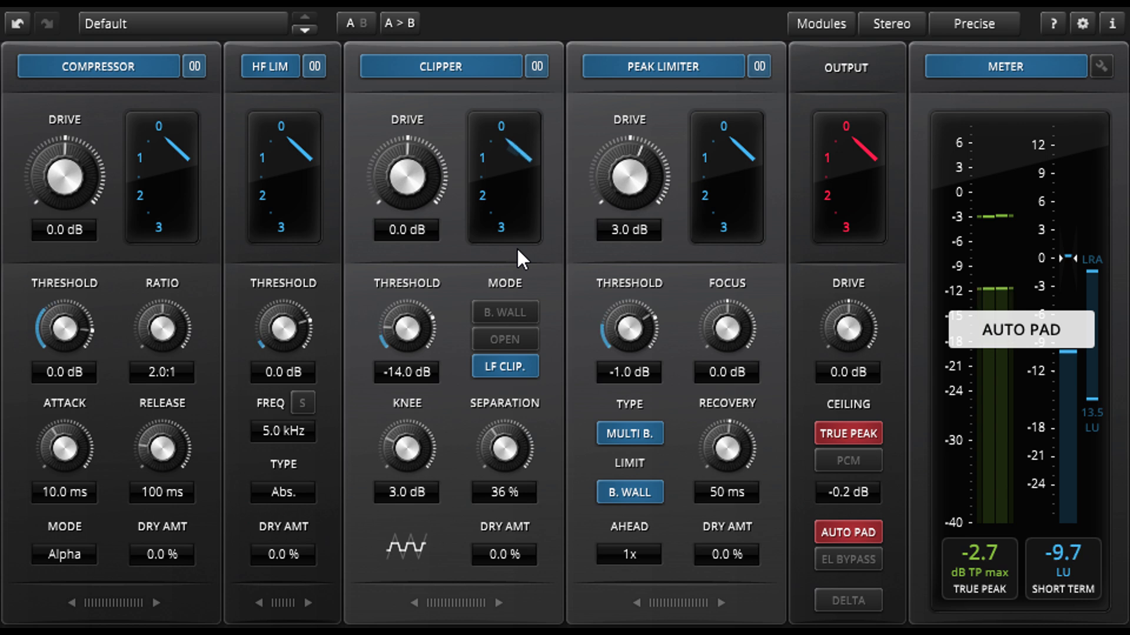
Set the peak limiter's drive to 10 dB in settings A
{"action": "double_click", "coordinate": [633, 230]}
{"action": "type", "text": "10"}
{"action": "key", "text": "Return"}
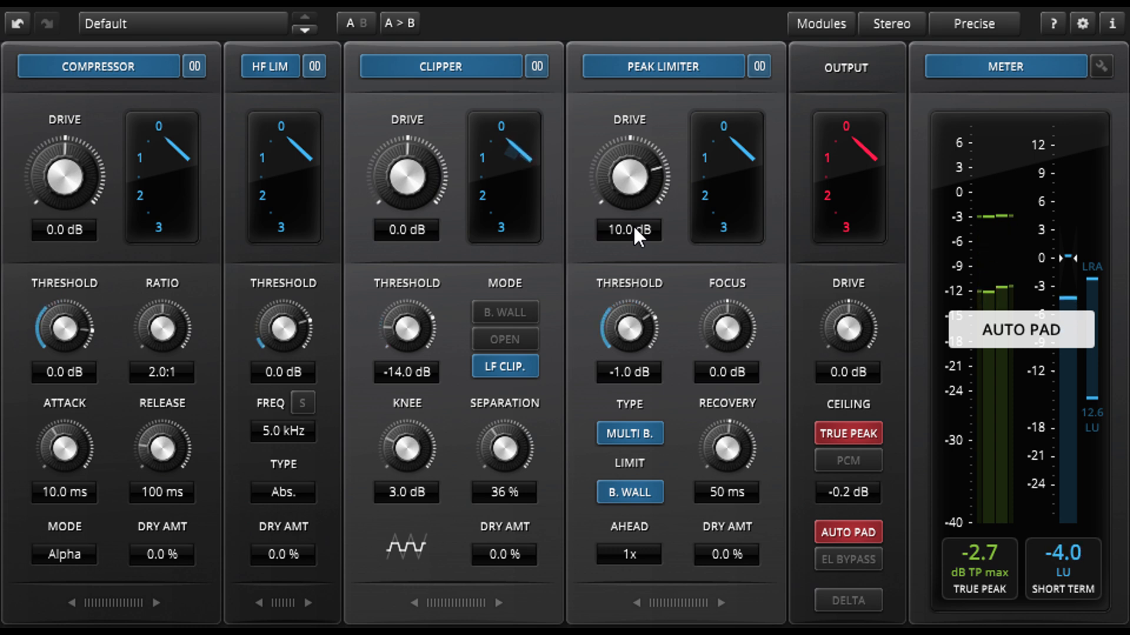
Compare settings A and B, return to A, and audition the sound with the clipper off and on again
{"action": "left_click", "coordinate": [352, 21]}
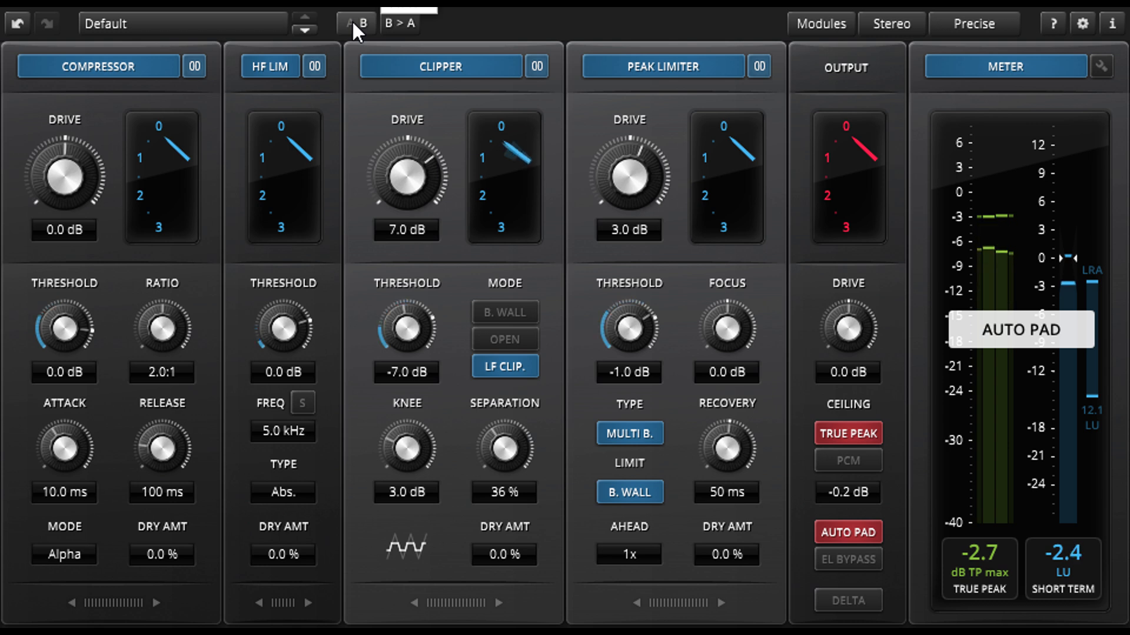
{"action": "left_click", "coordinate": [352, 21]}
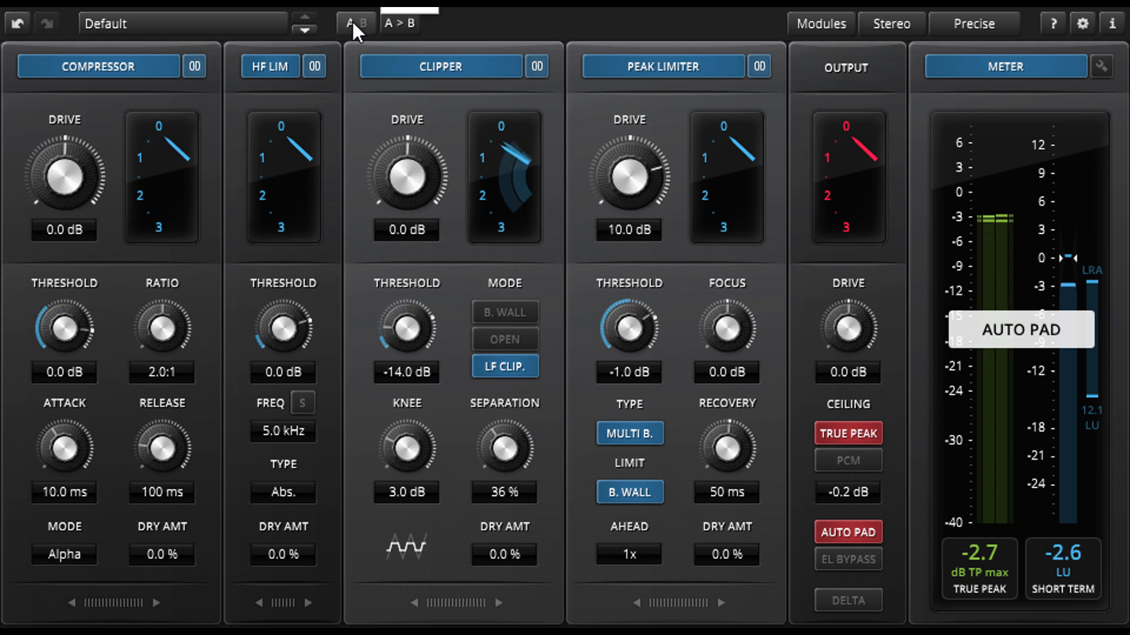
{"action": "left_click", "coordinate": [351, 21]}
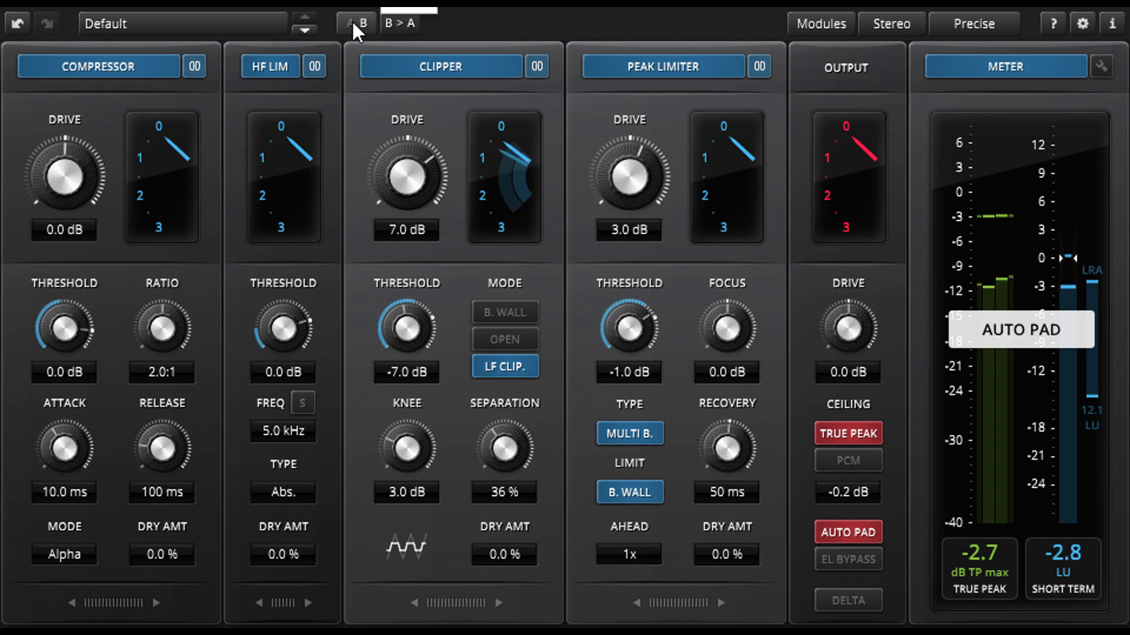
{"action": "left_click", "coordinate": [352, 21]}
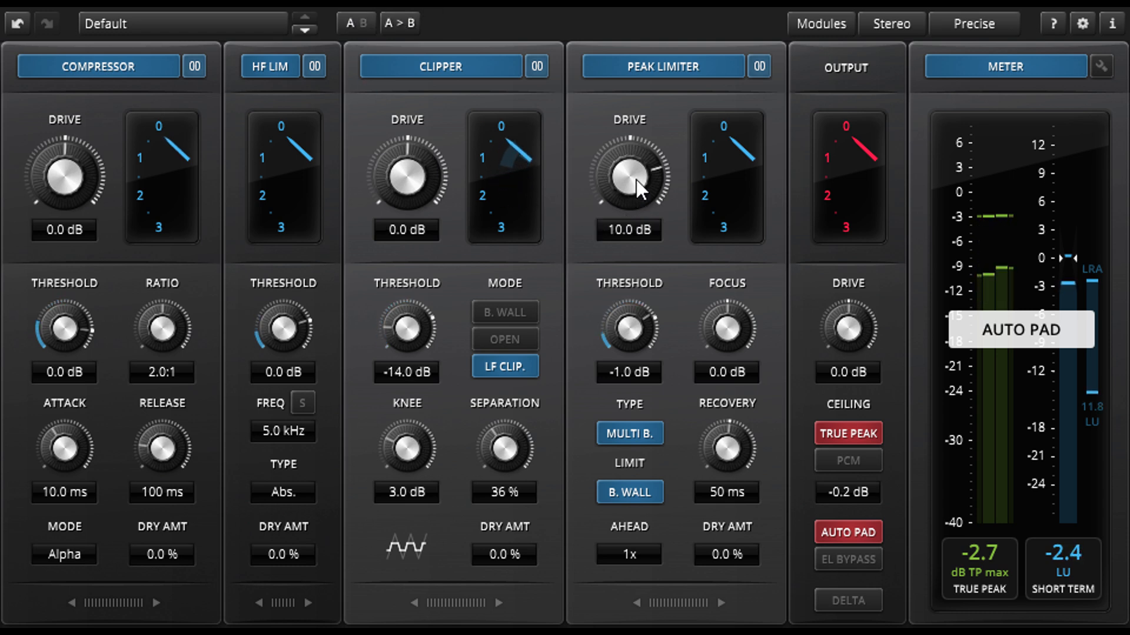
{"action": "left_click", "coordinate": [432, 63]}
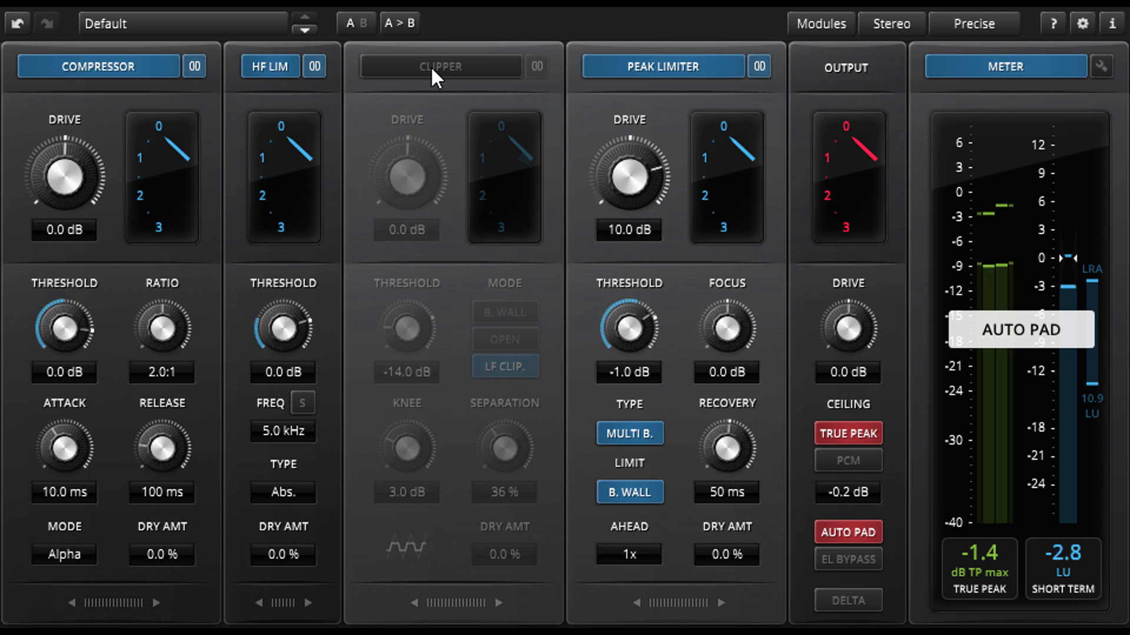
{"action": "left_click", "coordinate": [430, 66]}
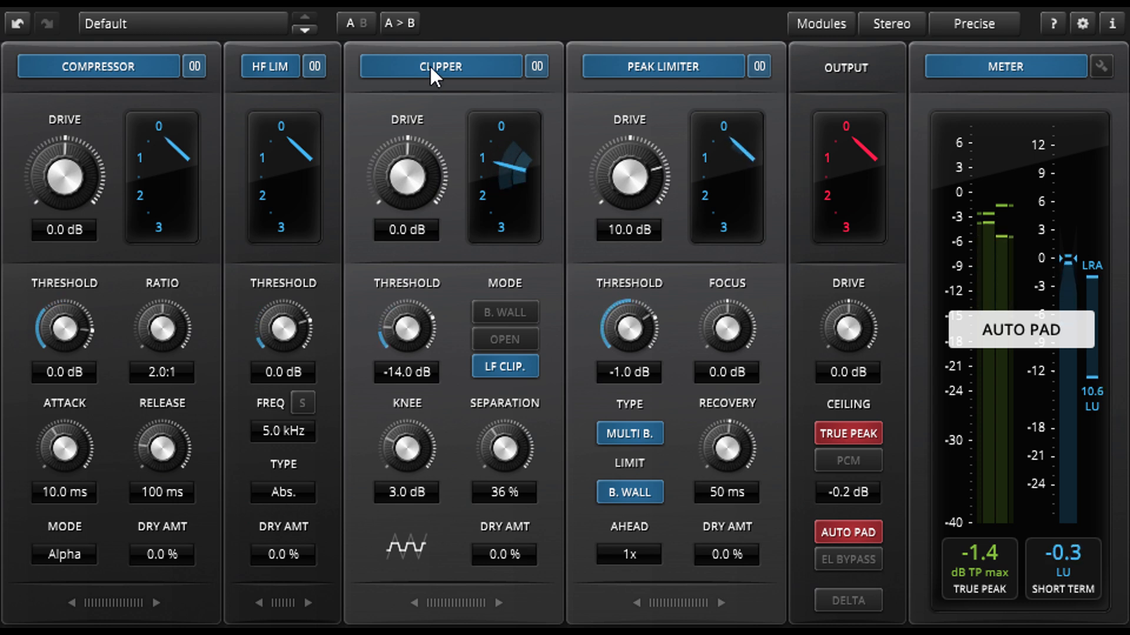
Bypass the clipper to compare the sound, and re-enable it
{"action": "left_click", "coordinate": [429, 65]}
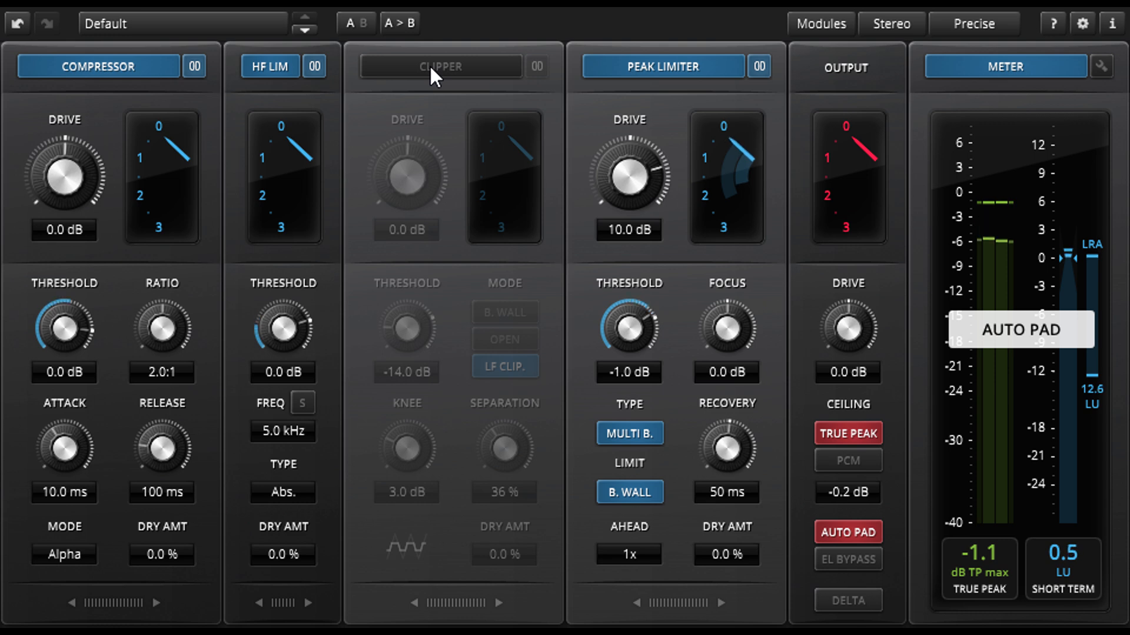
{"action": "left_click", "coordinate": [430, 65]}
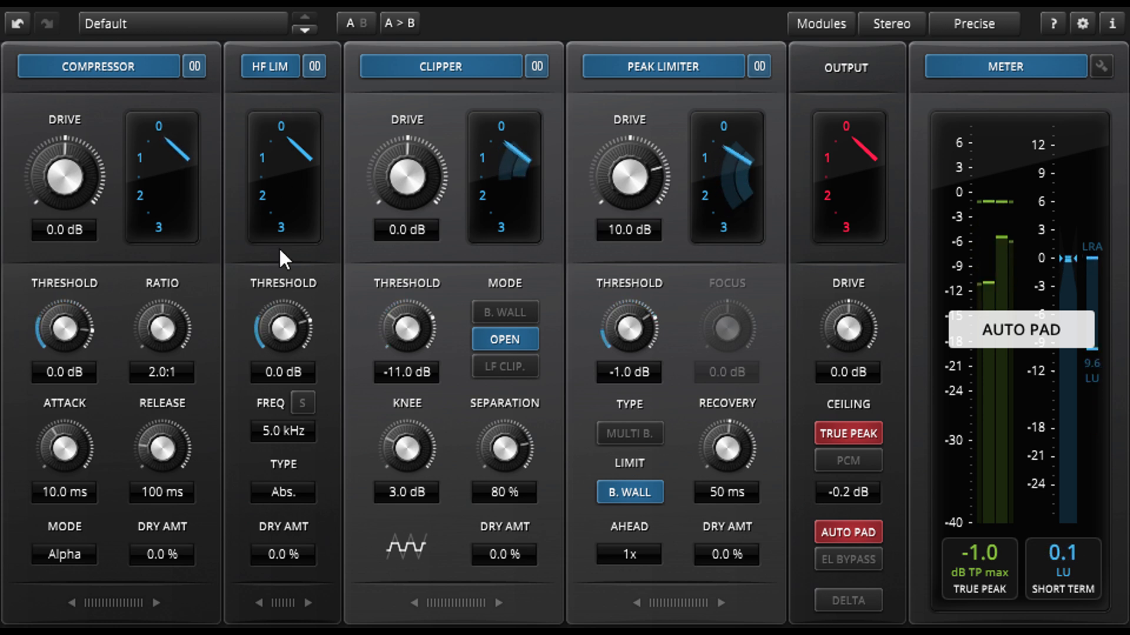
Set the HF limiter's threshold to -13.4 dB and its frequency to 6.0 kHz, soloing the high band briefly to audition it
{"action": "left_click_drag", "start_coordinate": [285, 340], "coordinate": [284, 356]}
{"action": "left_click_drag", "start_coordinate": [283, 328], "coordinate": [283, 348]}
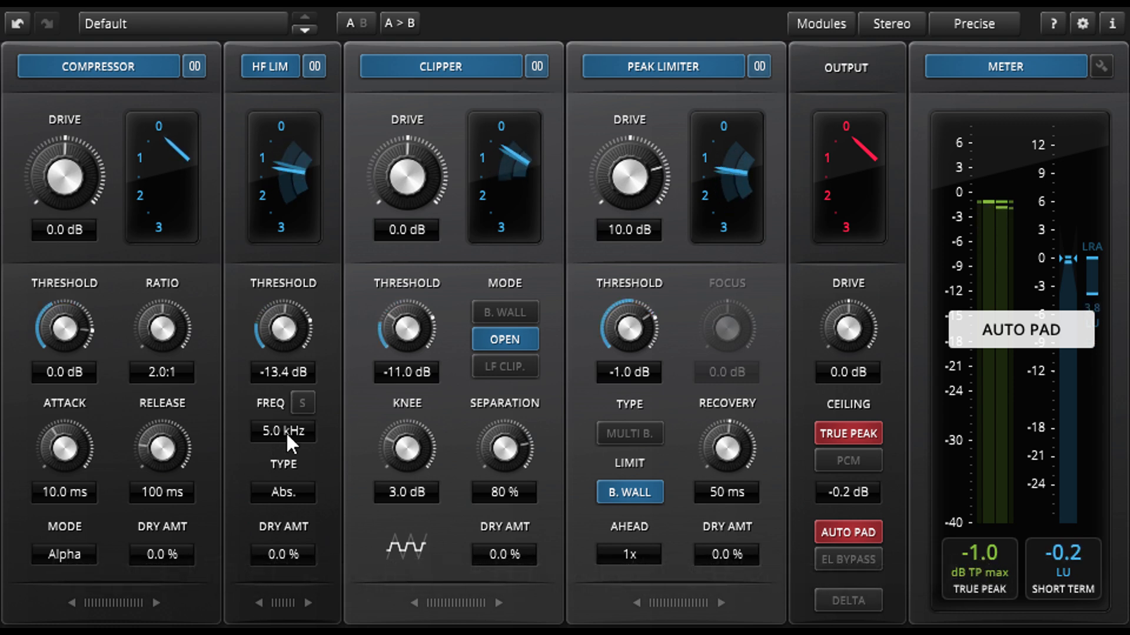
{"action": "mouse_move", "coordinate": [294, 429]}
{"action": "left_mouse_down"}
{"action": "mouse_move", "coordinate": [294, 413]}
{"action": "mouse_move", "coordinate": [283, 428]}
{"action": "left_mouse_up"}
{"action": "left_click", "coordinate": [302, 404]}
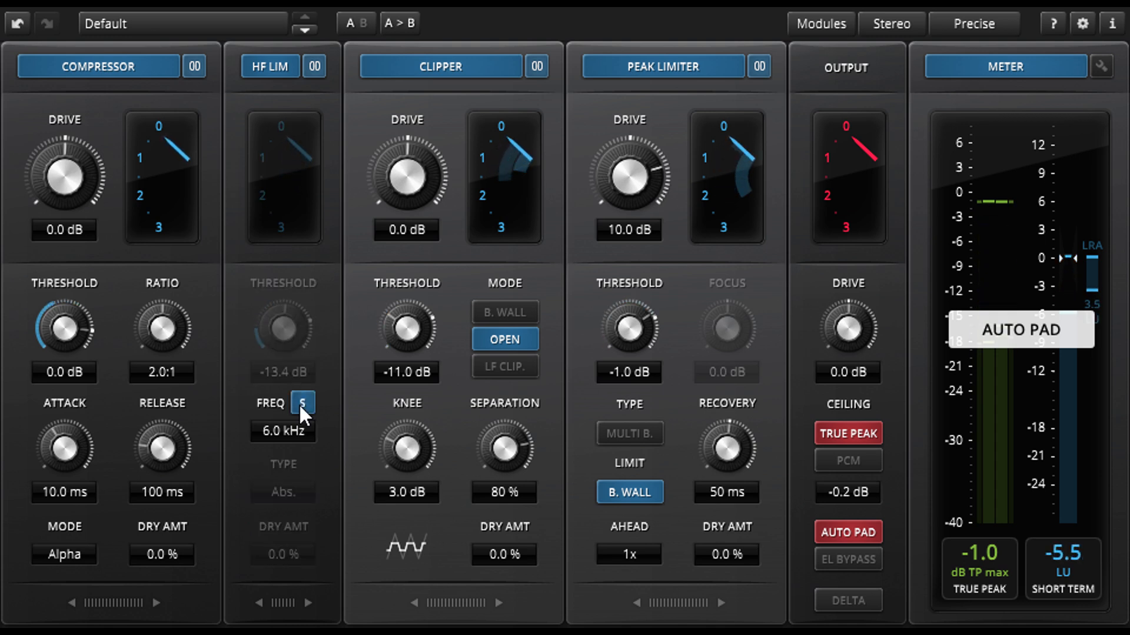
{"action": "left_click", "coordinate": [300, 405]}
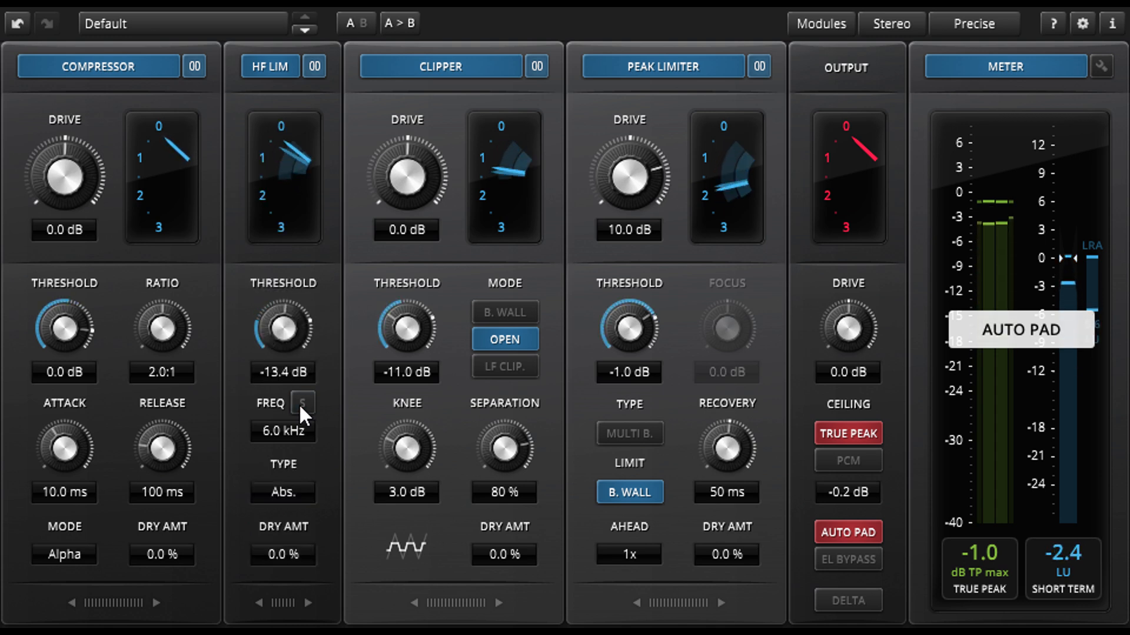
Extend the HF limiter's gain reduction meter to 12 dB and try thresholds down to -25.9 dB, settling on -17.2 dB
{"action": "scroll", "coordinate": [288, 327], "scroll_direction": "down", "scroll_amount": 10}
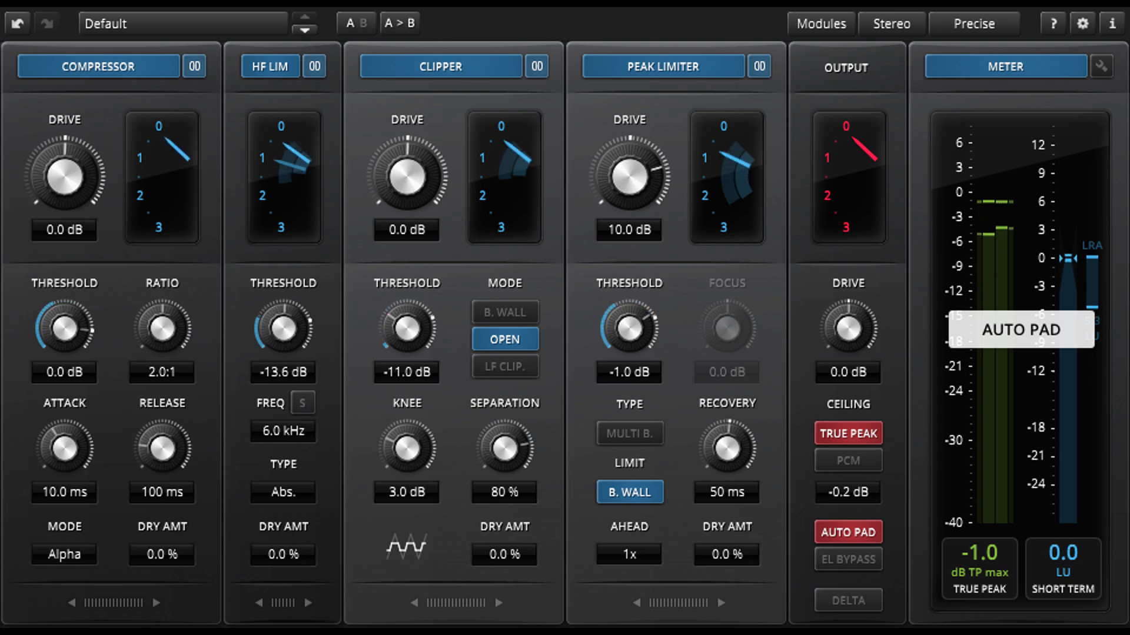
{"action": "left_click", "coordinate": [256, 227]}
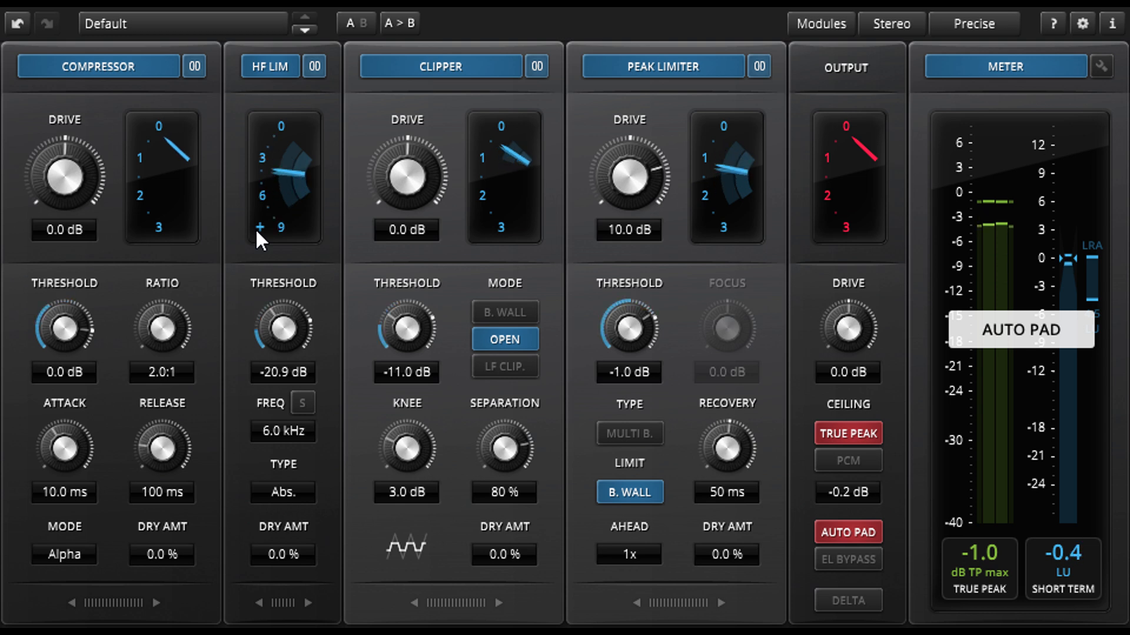
{"action": "left_click_drag", "start_coordinate": [284, 328], "coordinate": [284, 342]}
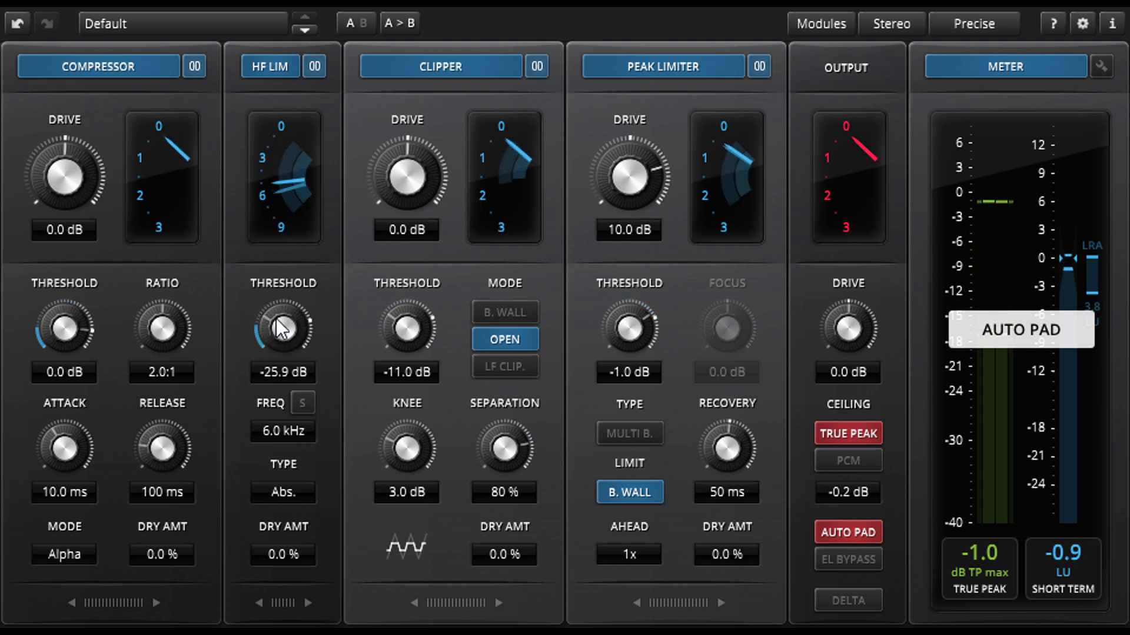
{"action": "left_click", "coordinate": [261, 228]}
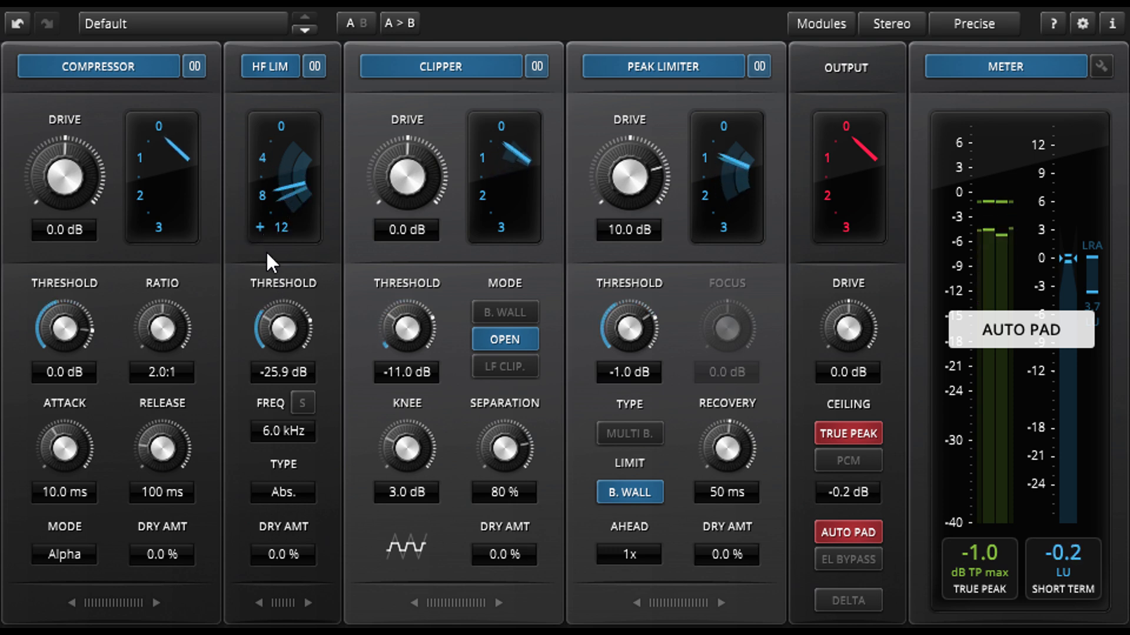
{"action": "left_click_drag", "start_coordinate": [288, 344], "coordinate": [287, 319]}
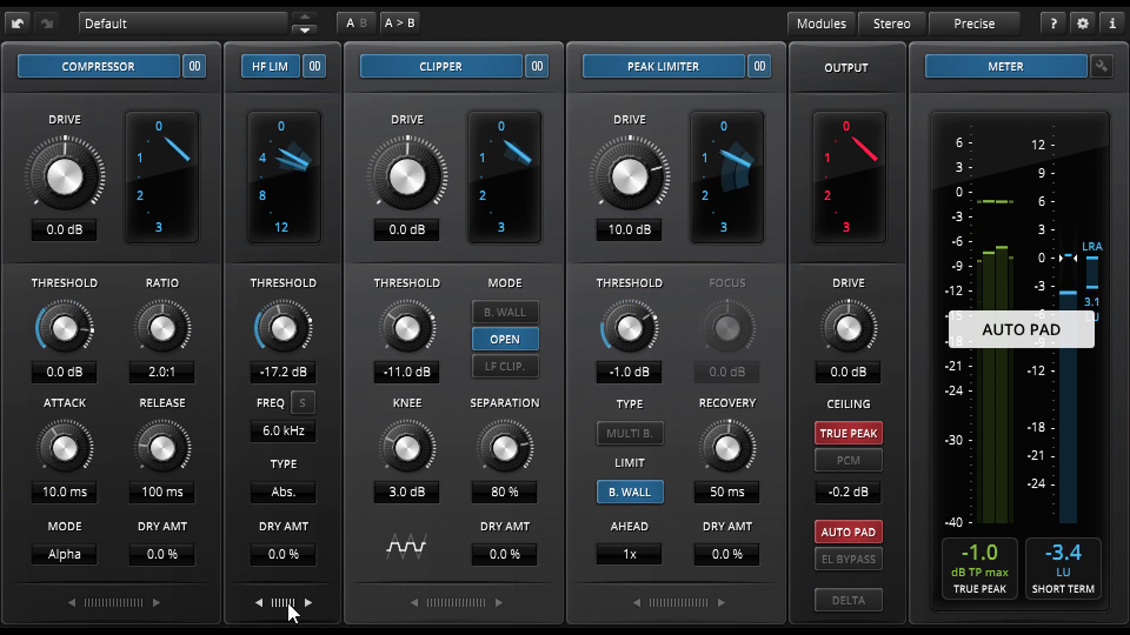
Move the HF limiter between the clipper and peak limiter, and switch it to the Rel. type with a range of -8.5 dB
{"action": "left_click_drag", "start_coordinate": [287, 602], "coordinate": [463, 598]}
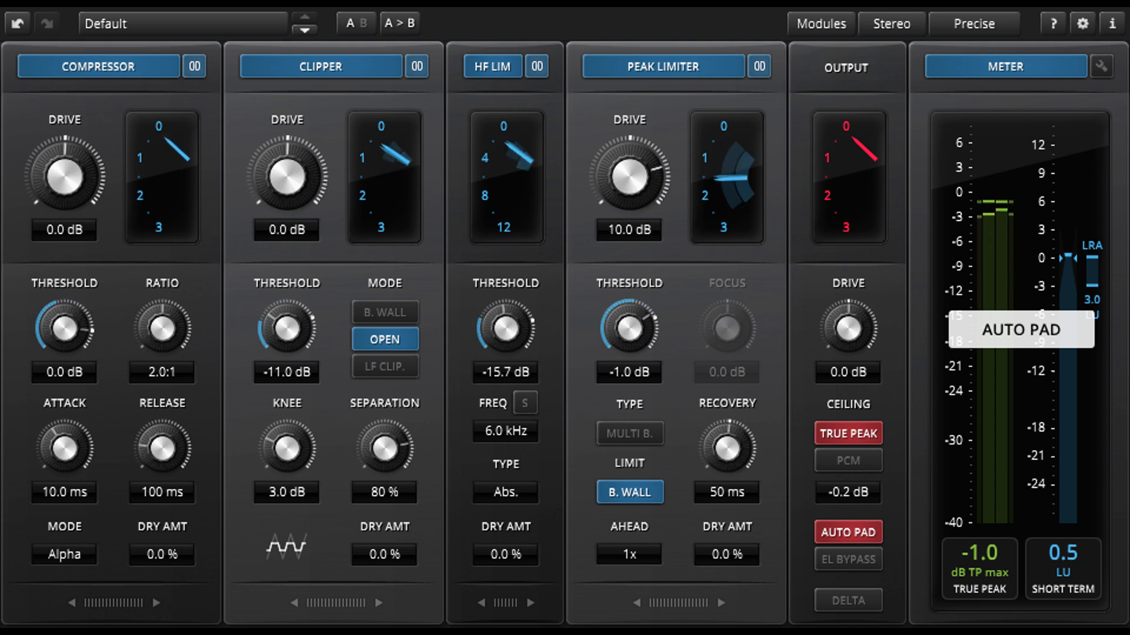
{"action": "left_click", "coordinate": [508, 491]}
{"action": "left_click", "coordinate": [509, 543]}
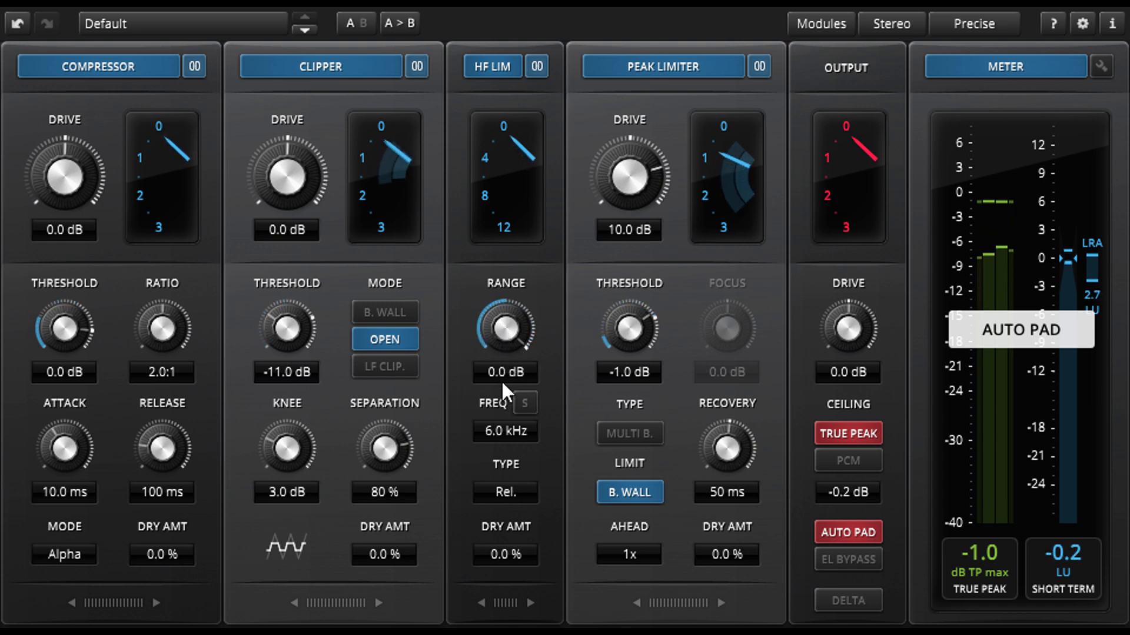
{"action": "left_click_drag", "start_coordinate": [503, 333], "coordinate": [502, 380]}
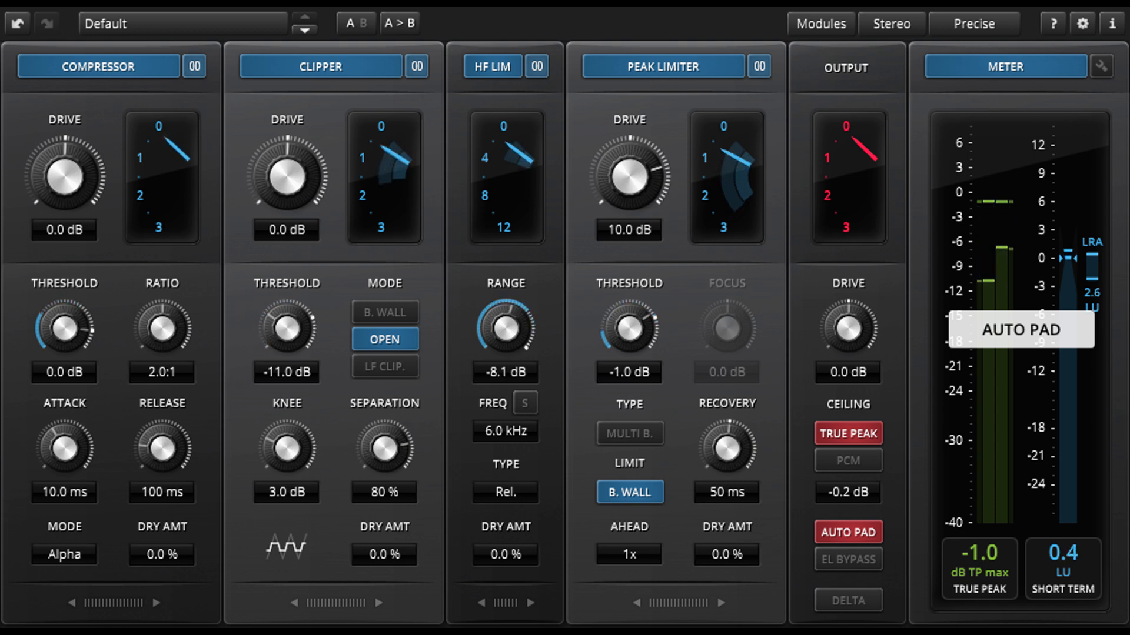
{"action": "left_click_drag", "start_coordinate": [502, 380], "coordinate": [503, 385]}
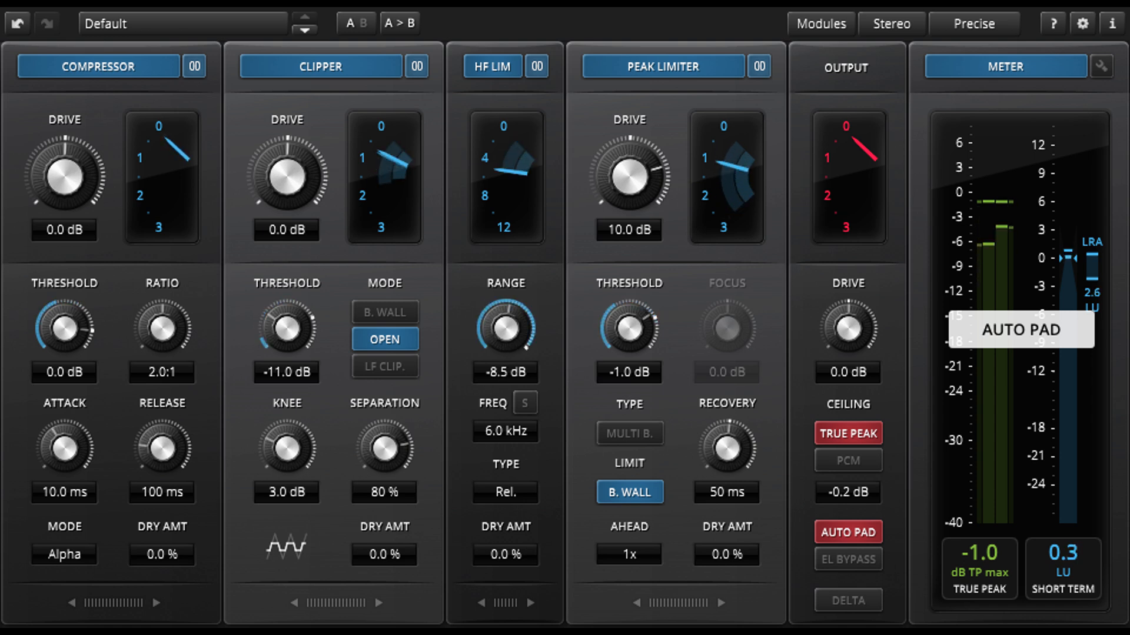
Try the HF limiter after the peak limiter, and return it to its place between the clipper and peak limiter
{"action": "left_click_drag", "start_coordinate": [507, 599], "coordinate": [711, 595]}
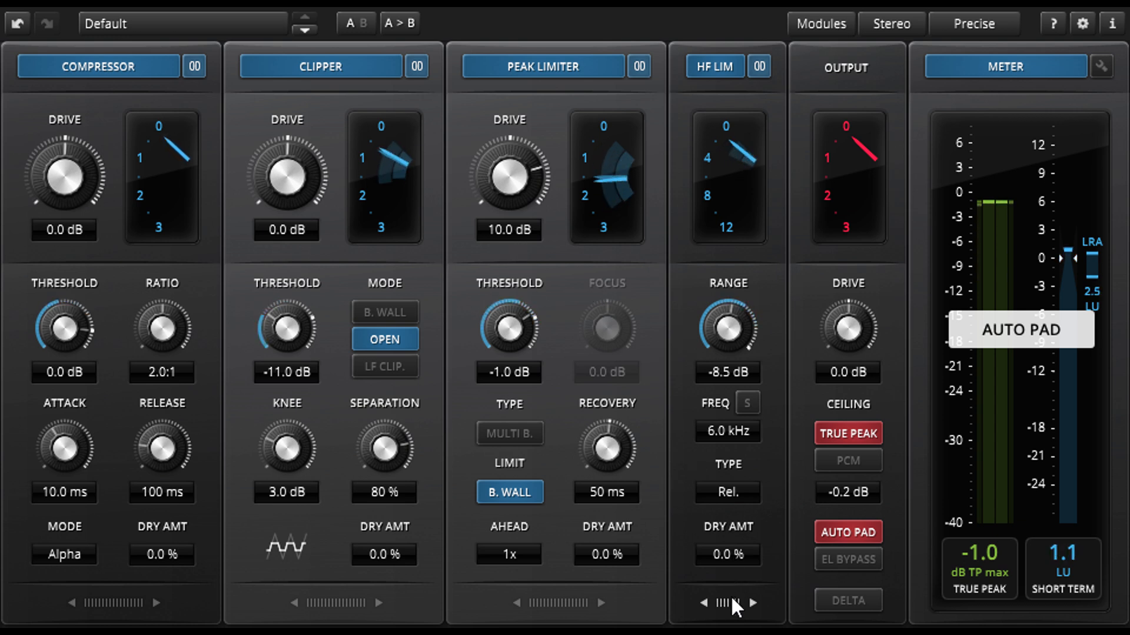
{"action": "left_click_drag", "start_coordinate": [730, 597], "coordinate": [538, 609]}
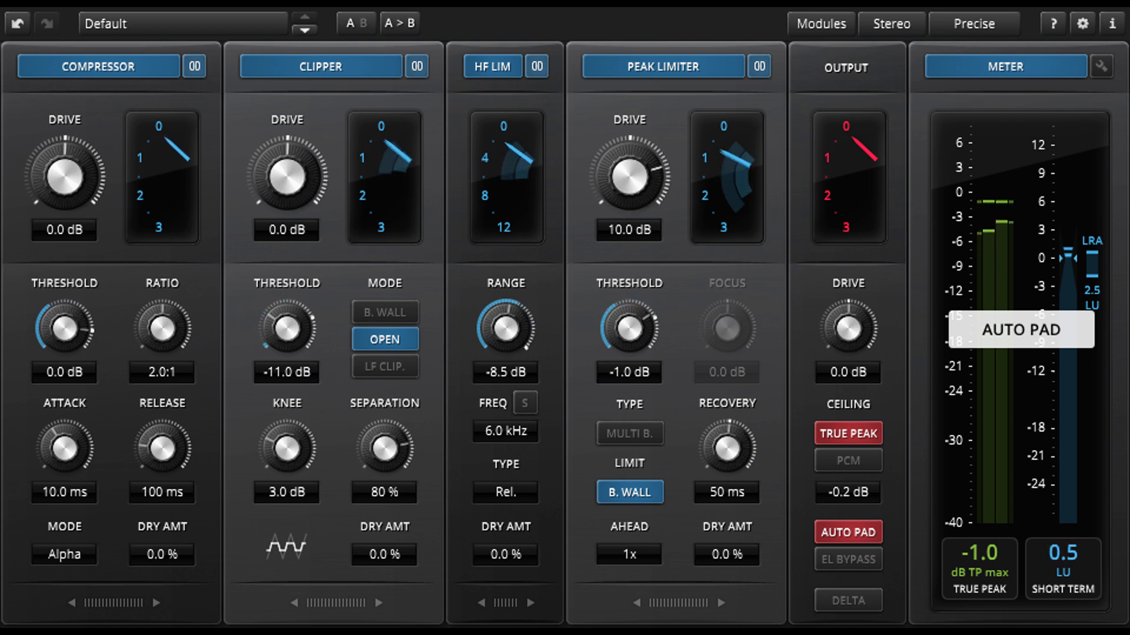
{"action": "left_click", "coordinate": [18, 23]}
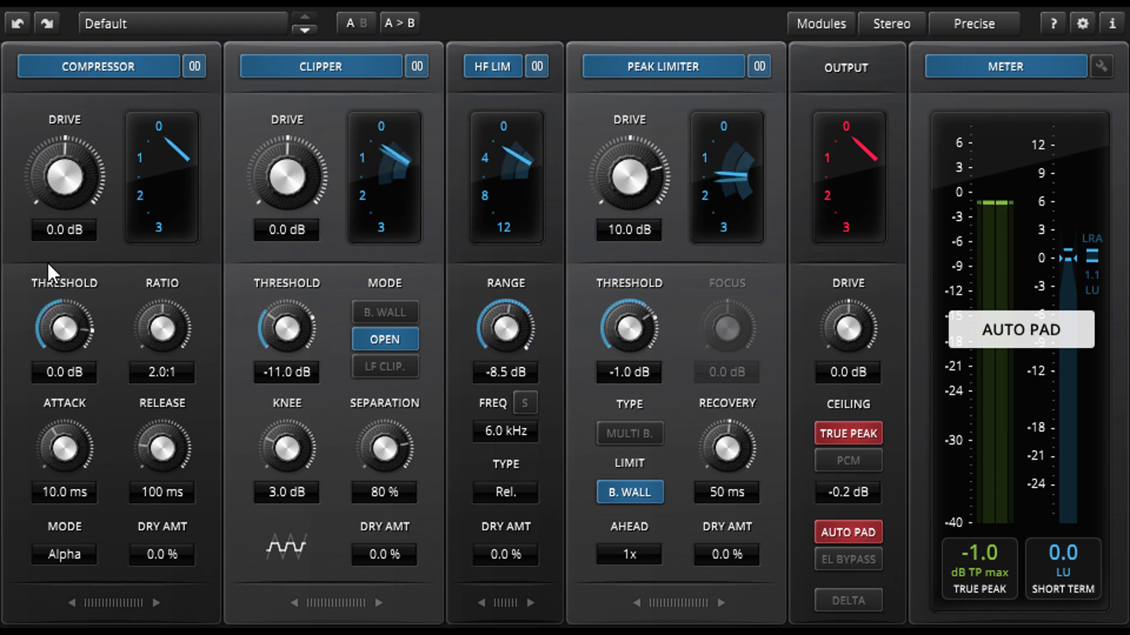
Set the compressor to 1.0 dB drive, -18.5 dB threshold, 2.6:1 ratio and 246 ms release, and adjust its attack
{"action": "left_click_drag", "start_coordinate": [68, 175], "coordinate": [68, 169]}
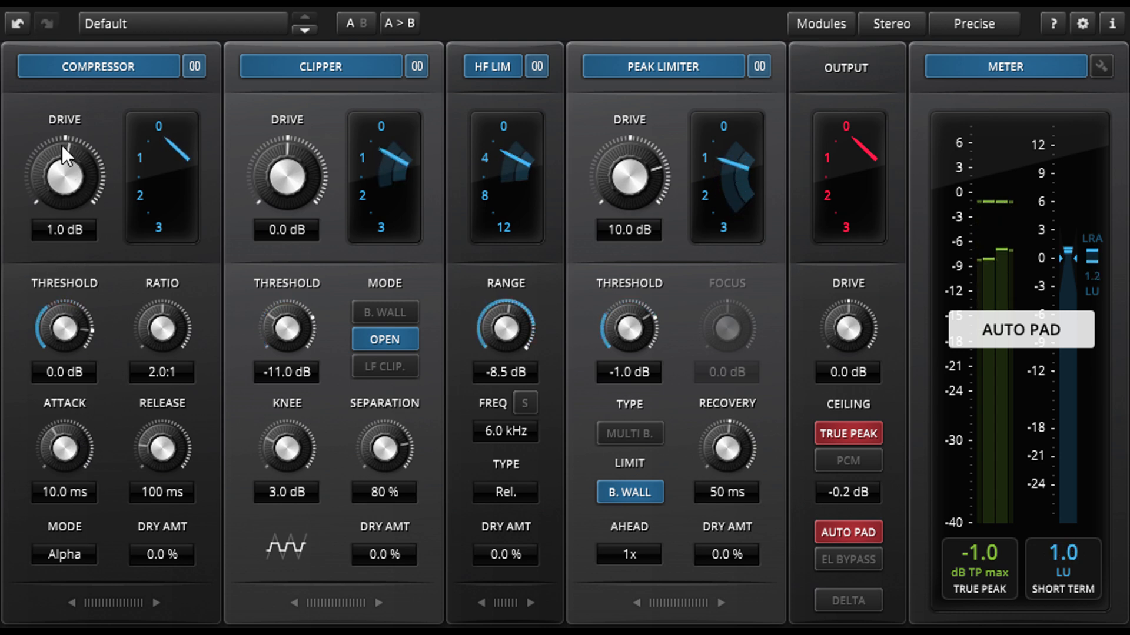
{"action": "mouse_move", "coordinate": [65, 328]}
{"action": "left_mouse_down"}
{"action": "mouse_move", "coordinate": [65, 341]}
{"action": "mouse_move", "coordinate": [65, 329]}
{"action": "left_mouse_up"}
{"action": "left_click_drag", "start_coordinate": [158, 356], "coordinate": [158, 347]}
{"action": "left_click_drag", "start_coordinate": [87, 440], "coordinate": [87, 435]}
{"action": "left_click_drag", "start_coordinate": [158, 453], "coordinate": [158, 487]}
Keep the compressor in Alpha mode, extend its gain reduction meter to 4 dB, and set its attack to 76 ms
{"action": "left_click", "coordinate": [72, 551]}
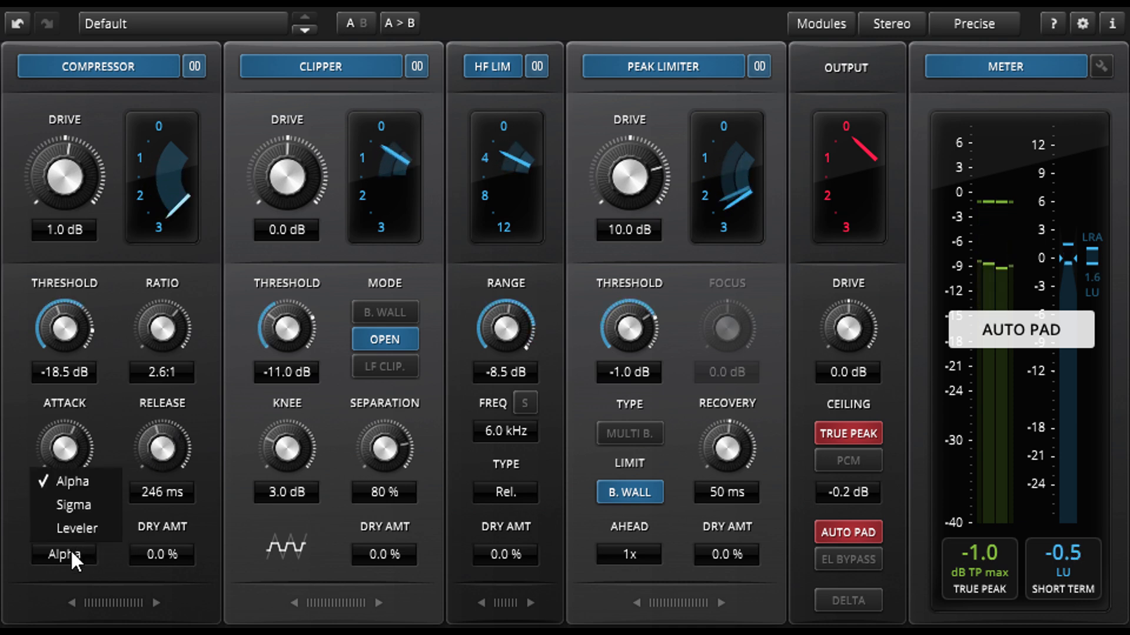
{"action": "left_click", "coordinate": [94, 481]}
{"action": "left_click", "coordinate": [136, 231]}
{"action": "left_click_drag", "start_coordinate": [72, 444], "coordinate": [70, 434]}
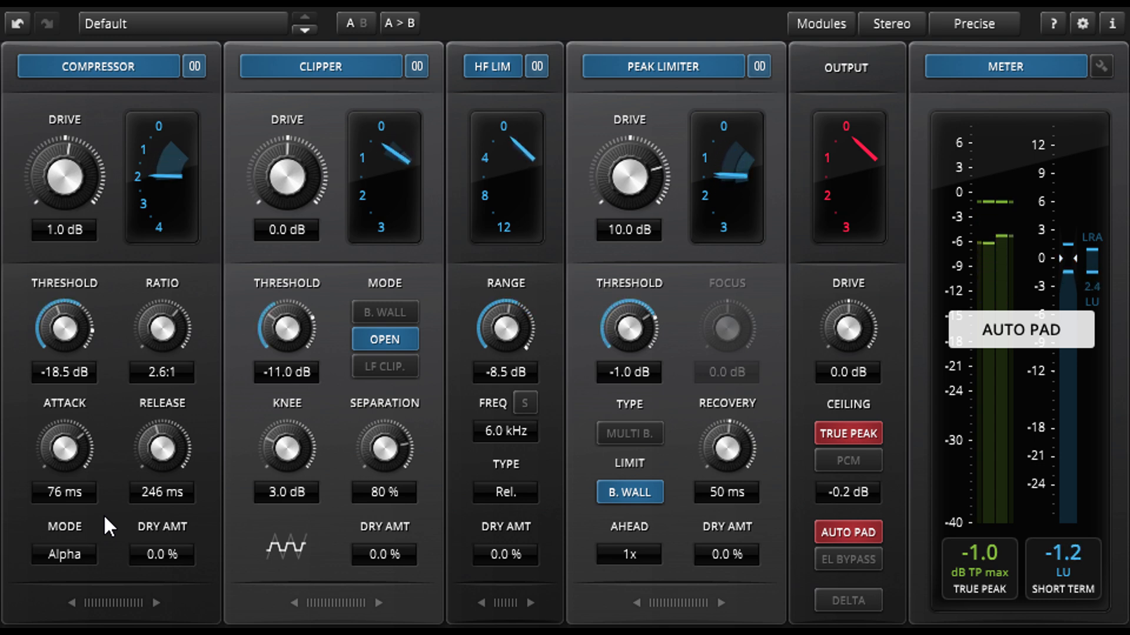
Switch the compressor to Sigma mode with a -21.8 dB threshold, 3.0:1 ratio and 25 ms attack
{"action": "left_click", "coordinate": [66, 555]}
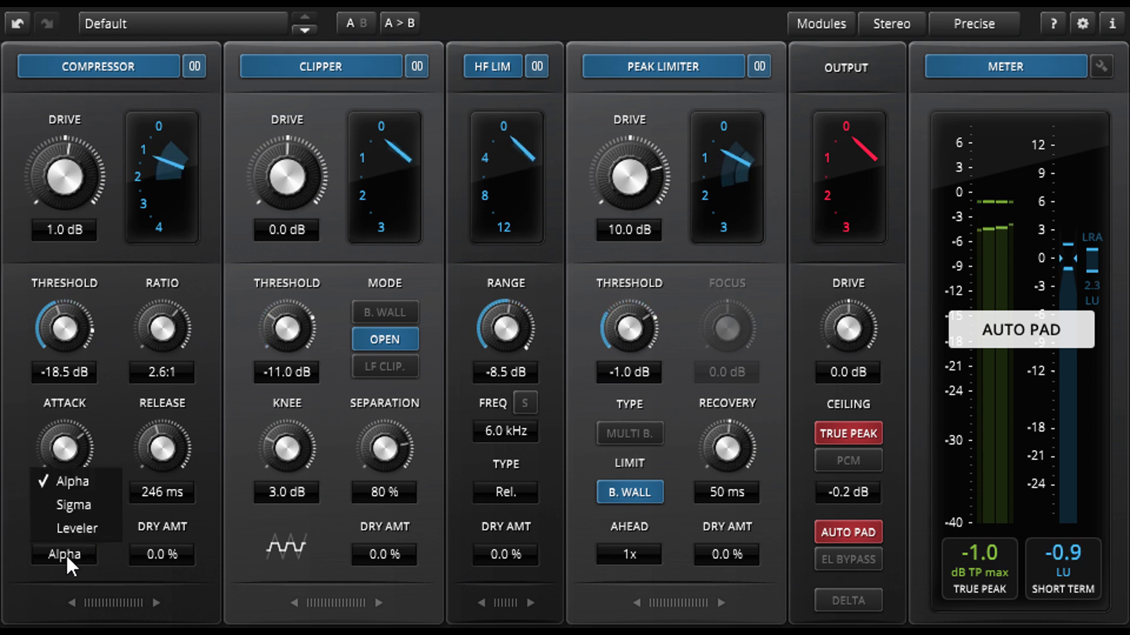
{"action": "left_click", "coordinate": [98, 504]}
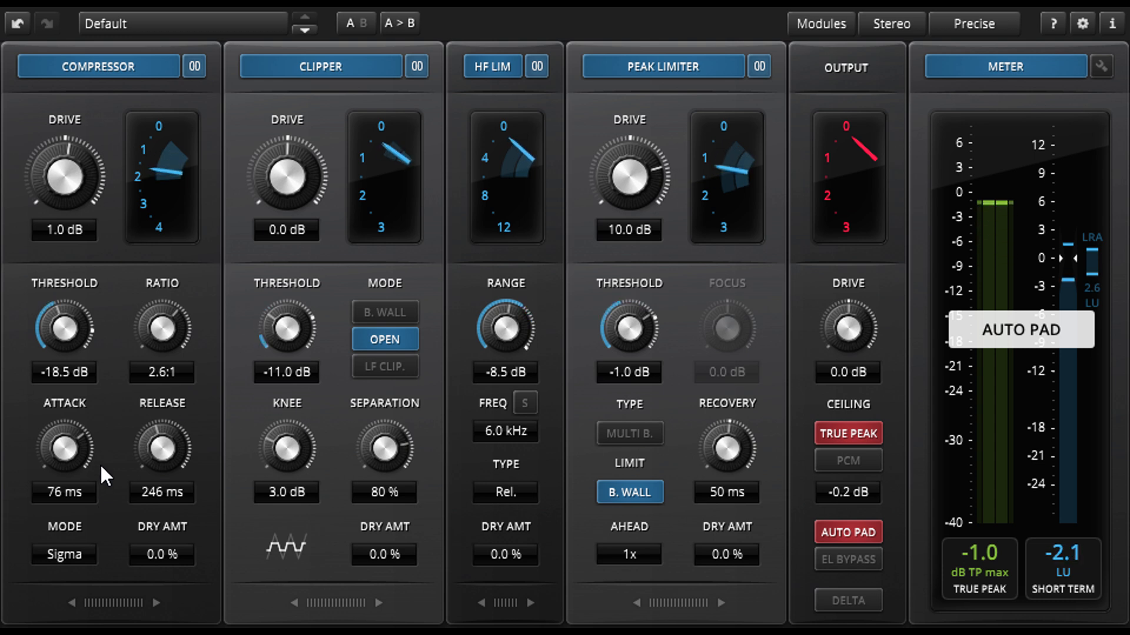
{"action": "left_click_drag", "start_coordinate": [64, 334], "coordinate": [131, 447]}
{"action": "left_click_drag", "start_coordinate": [160, 323], "coordinate": [160, 309]}
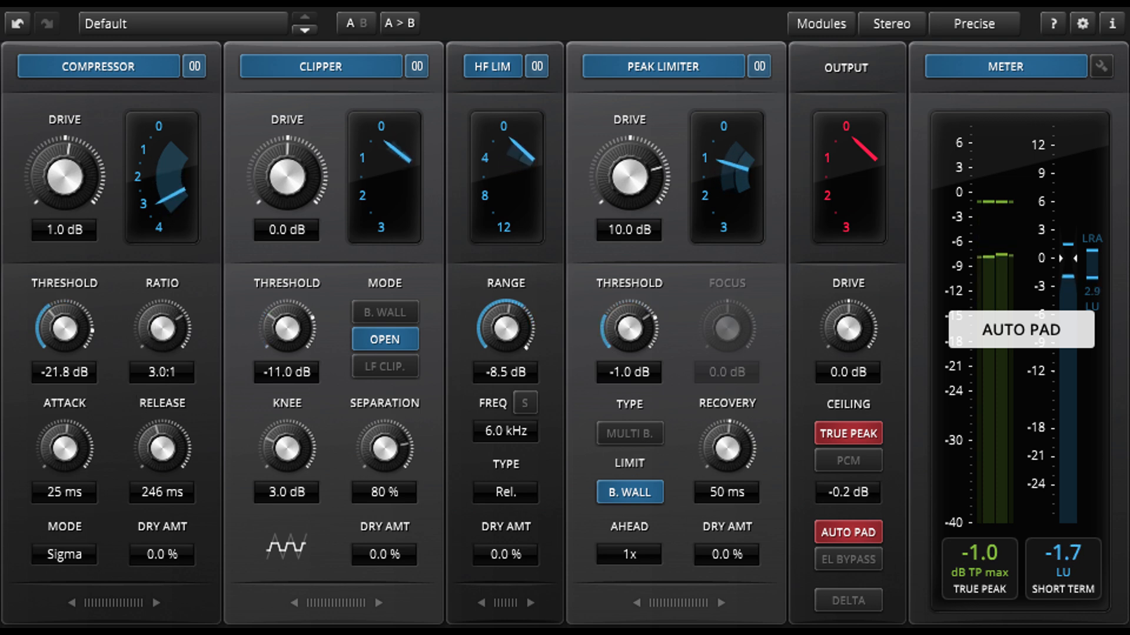
Set the compressor's release to 143 ms and attack to 6.5 ms, and extend its gain reduction meter to 6 dB
{"action": "left_click_drag", "start_coordinate": [162, 448], "coordinate": [170, 502]}
{"action": "left_click", "coordinate": [139, 225]}
{"action": "left_click_drag", "start_coordinate": [87, 456], "coordinate": [87, 486]}
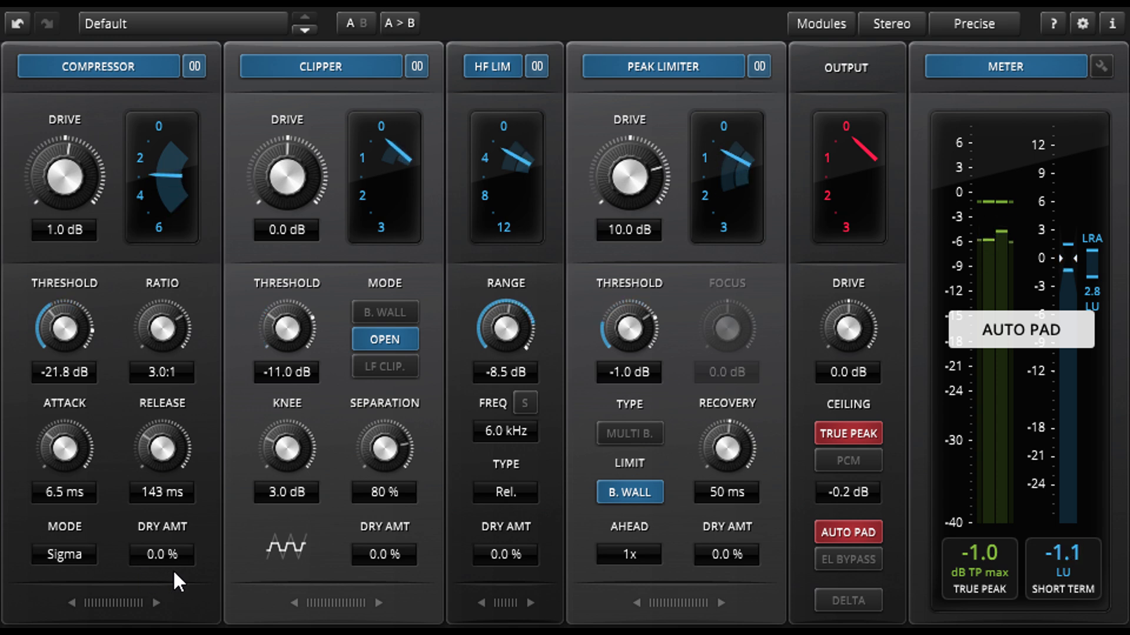
Try compressor dry amounts of 33.1 % and 100 %, settle on 77.3 %, and audition the sound with the compressor bypassed
{"action": "left_click_drag", "start_coordinate": [168, 555], "coordinate": [168, 498]}
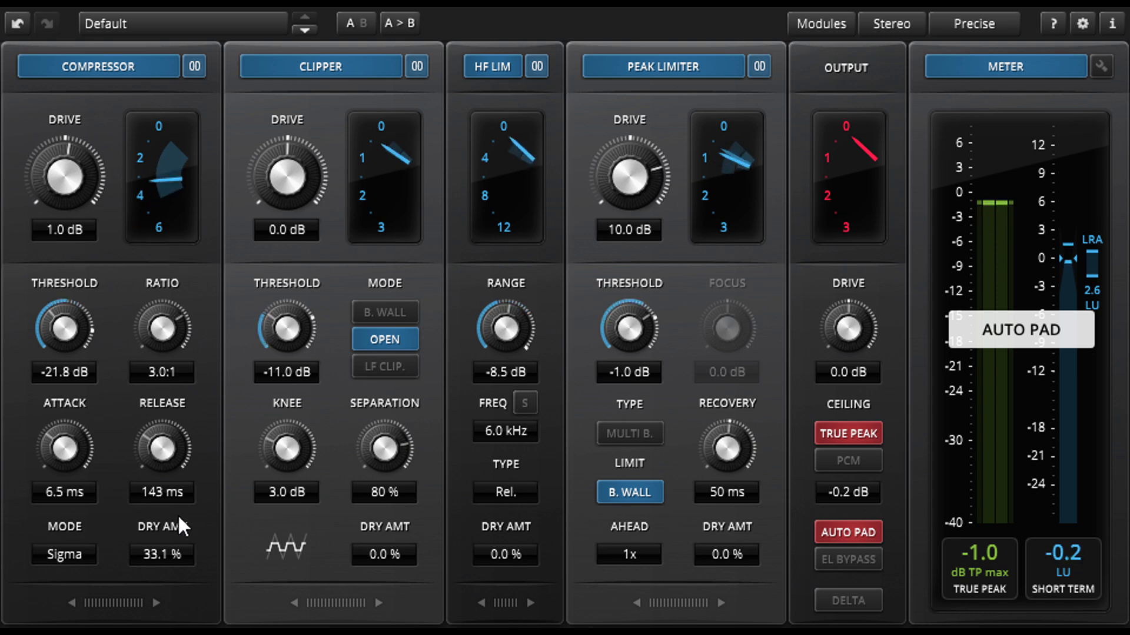
{"action": "left_click_drag", "start_coordinate": [162, 554], "coordinate": [162, 500]}
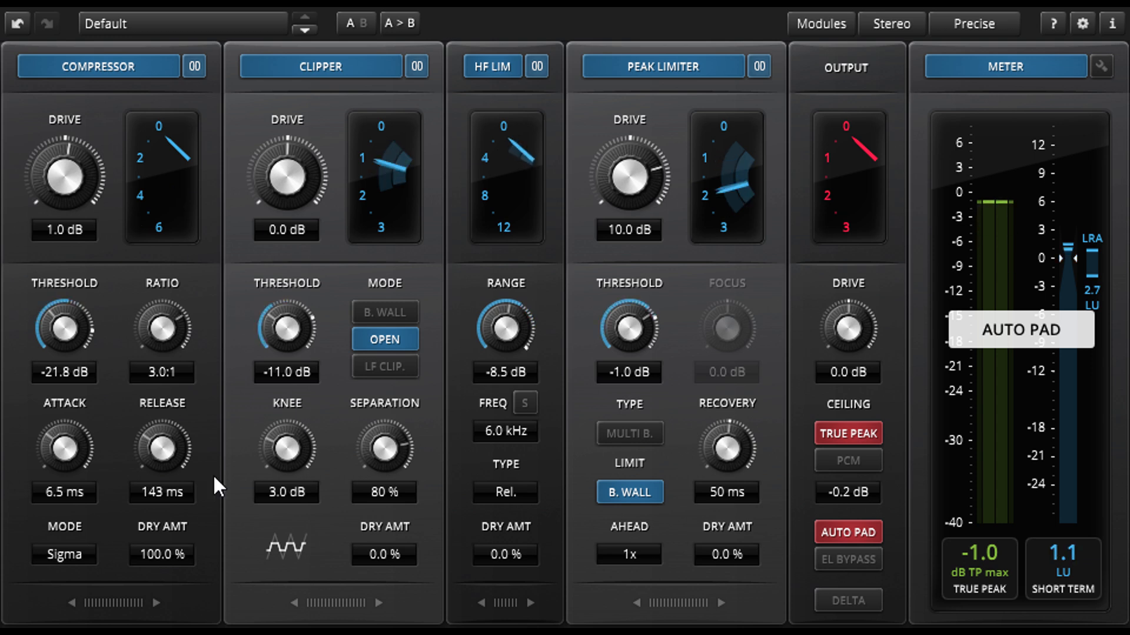
{"action": "left_click_drag", "start_coordinate": [162, 555], "coordinate": [162, 572]}
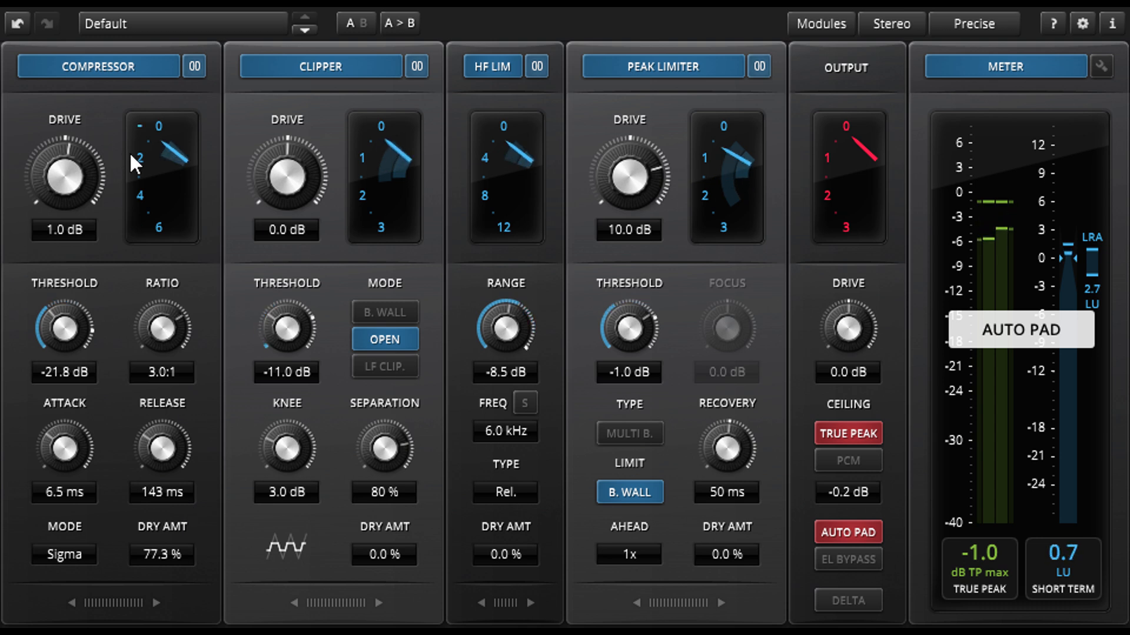
{"action": "left_click", "coordinate": [92, 64]}
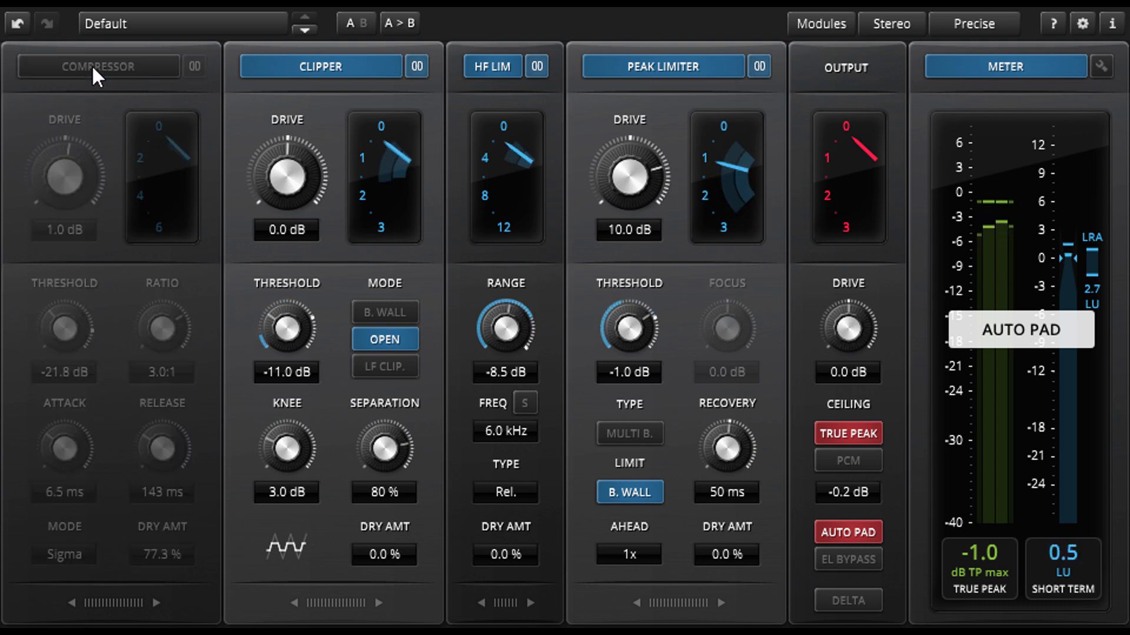
{"action": "left_click", "coordinate": [93, 66]}
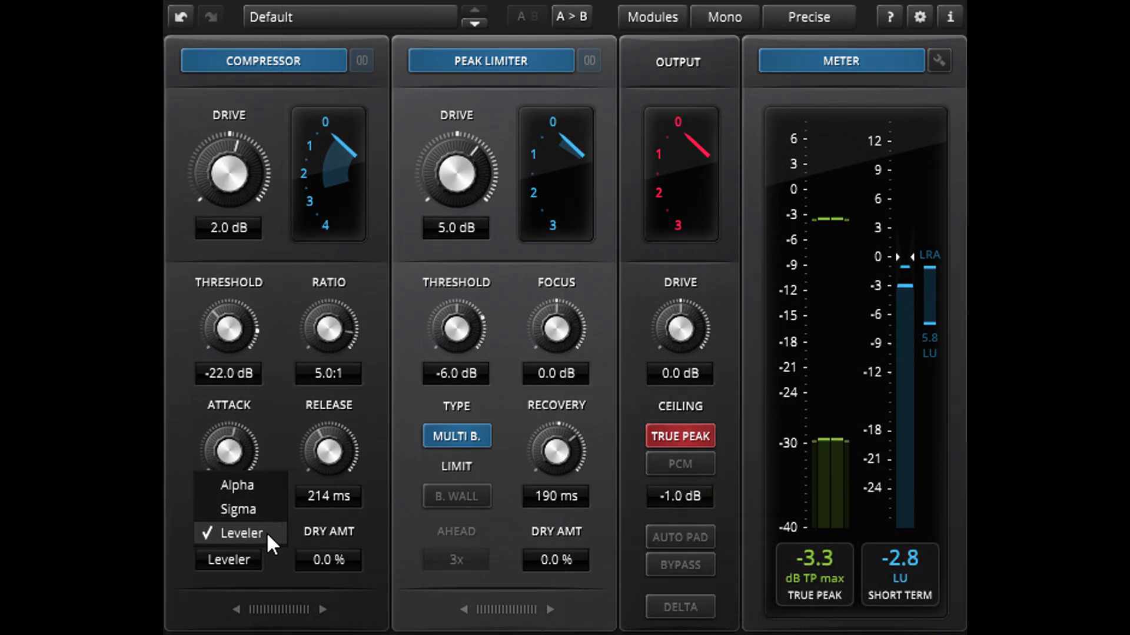
In the mono plug-in instance, choose the compressor's Leveler mode and keep the channel mode on Mono
{"action": "left_click", "coordinate": [266, 533]}
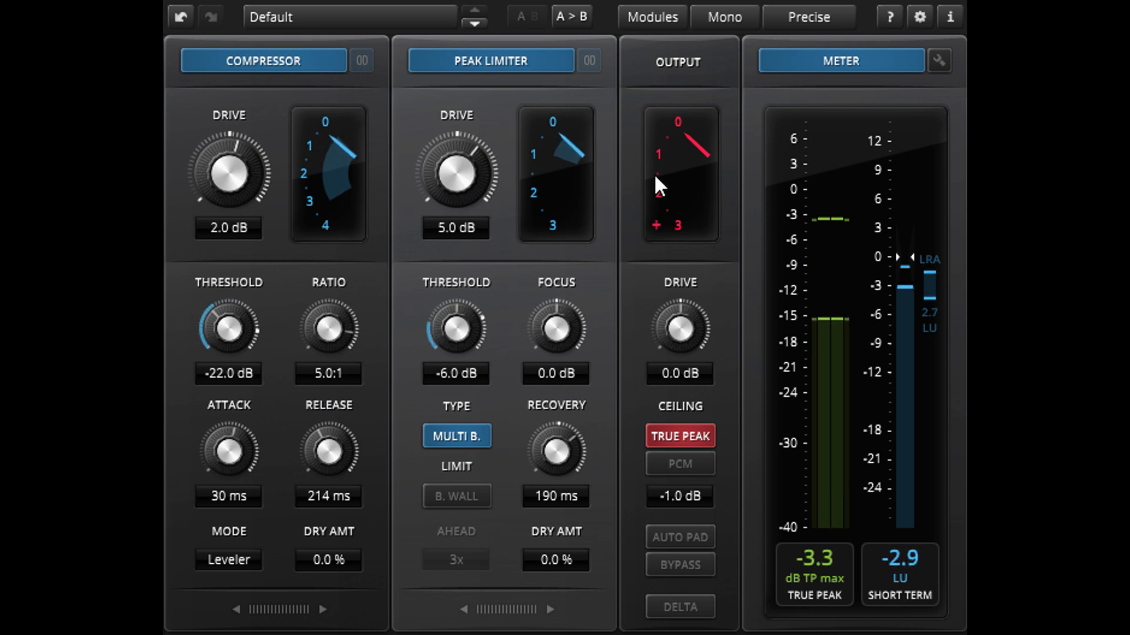
{"action": "left_click", "coordinate": [721, 17]}
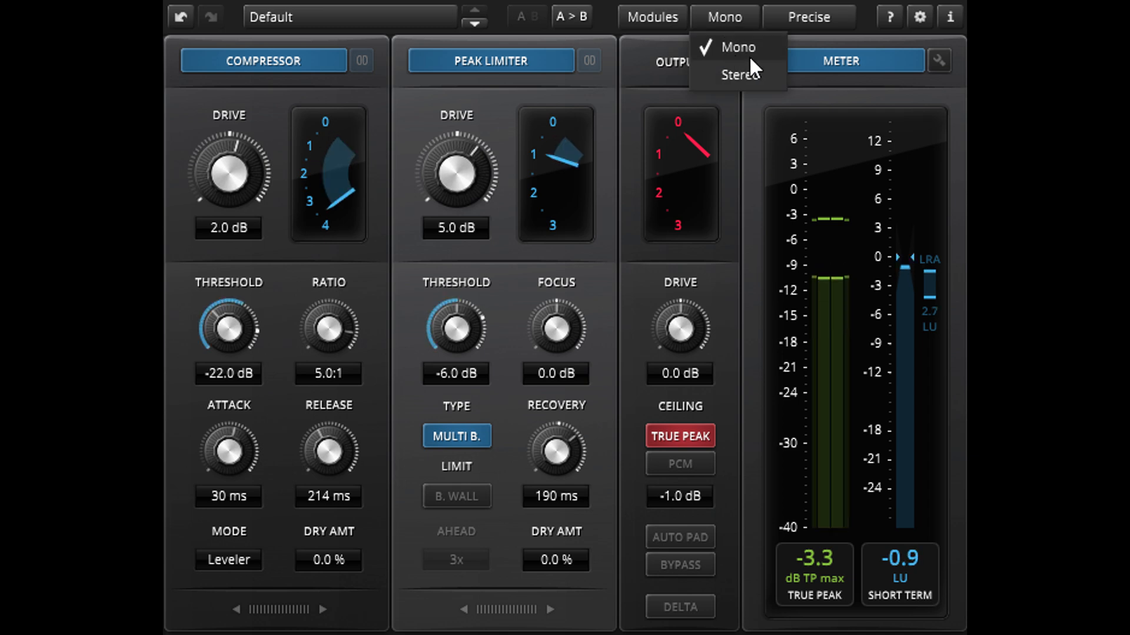
{"action": "left_click", "coordinate": [749, 52]}
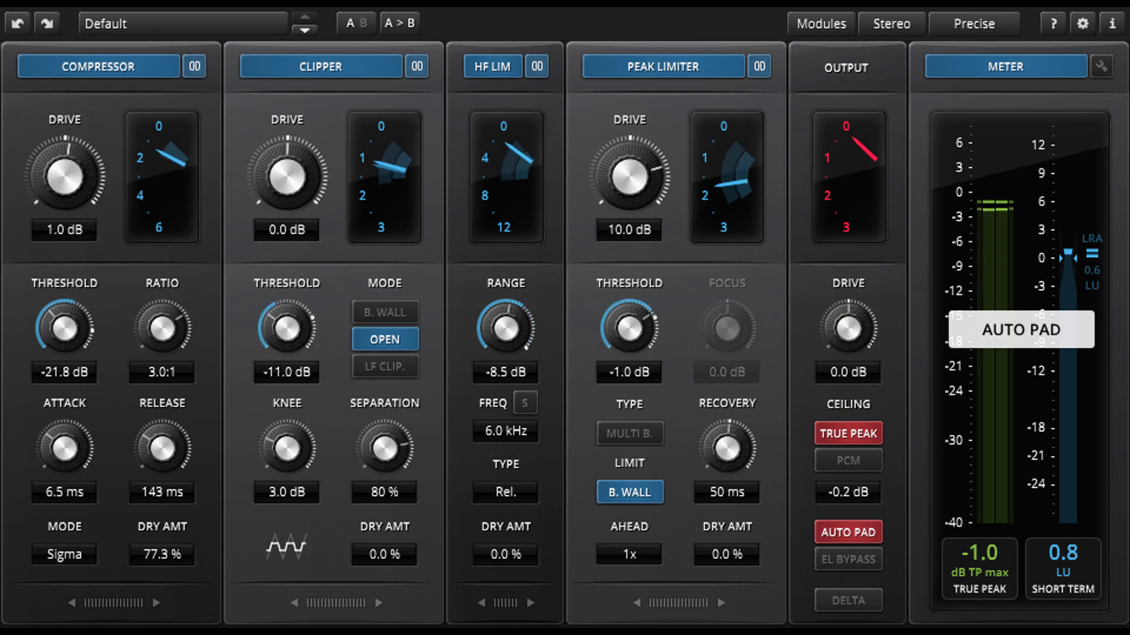
Switch the compressor in the stereo instance to width processing, and adjust its drive to 1.0 dB and width drive to 0.0 dB
{"action": "left_click", "coordinate": [193, 65]}
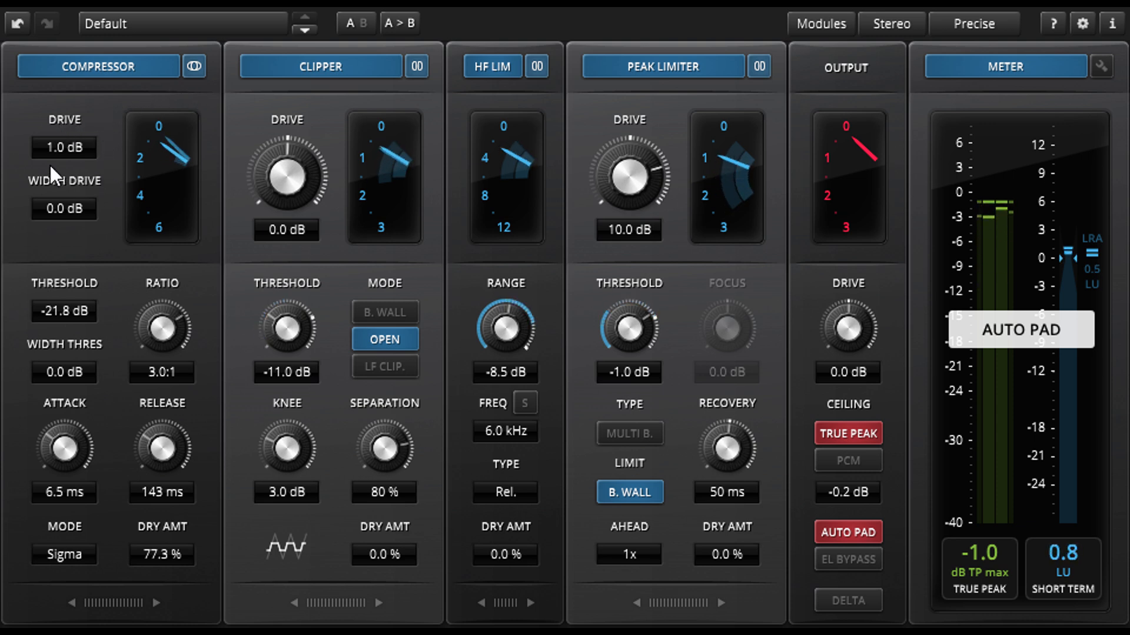
{"action": "mouse_move", "coordinate": [60, 151]}
{"action": "left_mouse_down"}
{"action": "mouse_move", "coordinate": [61, 183]}
{"action": "mouse_move", "coordinate": [61, 149]}
{"action": "left_mouse_up"}
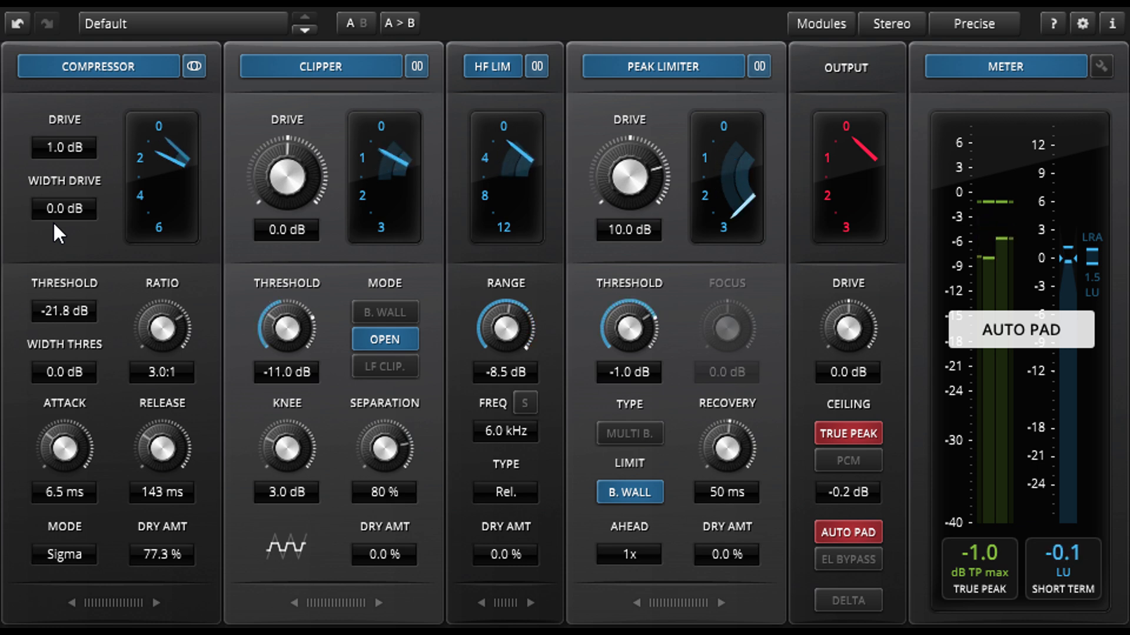
{"action": "left_click_drag", "start_coordinate": [59, 209], "coordinate": [59, 257]}
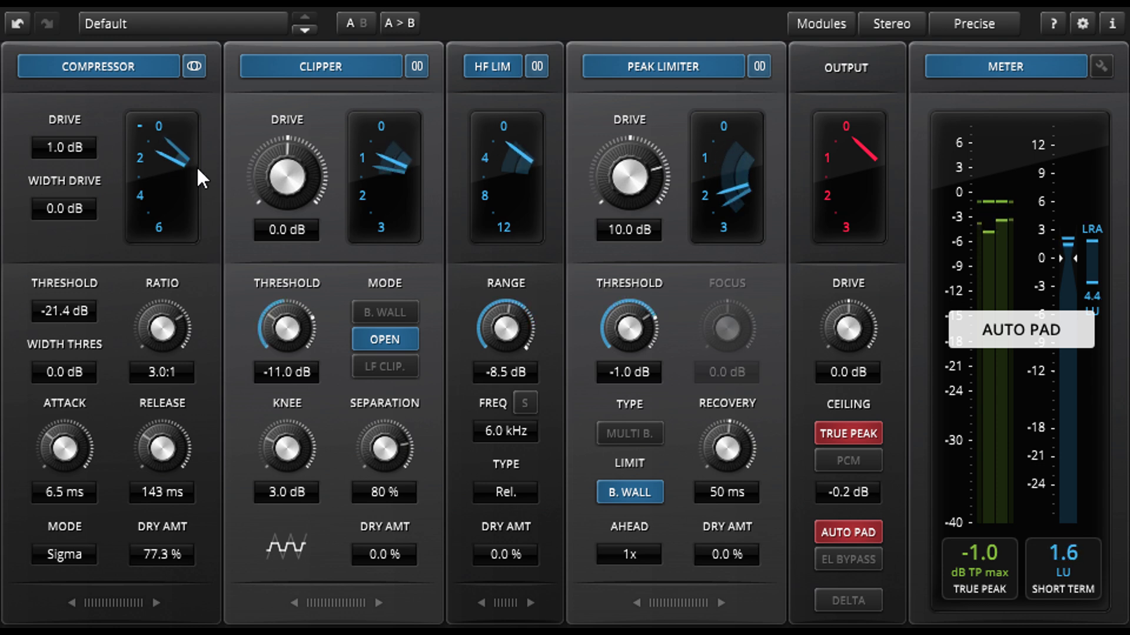
Reduce the compressor's gain reduction meter scale to 3 dB and try a width drive of -2.0 dB
{"action": "left_click", "coordinate": [137, 126]}
{"action": "left_click", "coordinate": [136, 126]}
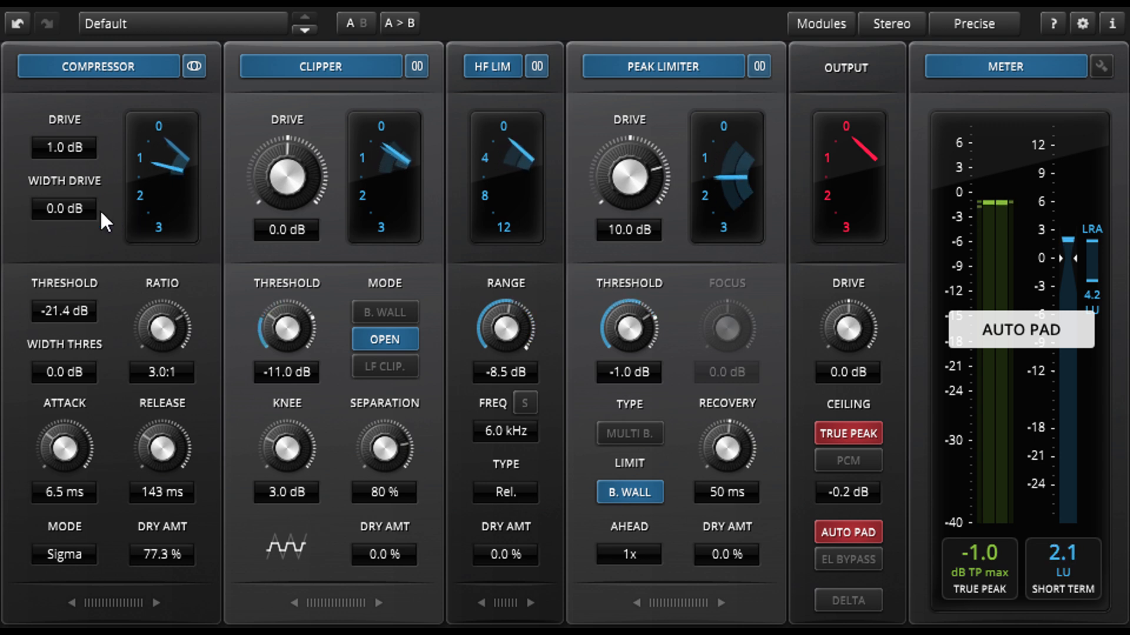
{"action": "left_click_drag", "start_coordinate": [101, 212], "coordinate": [101, 234]}
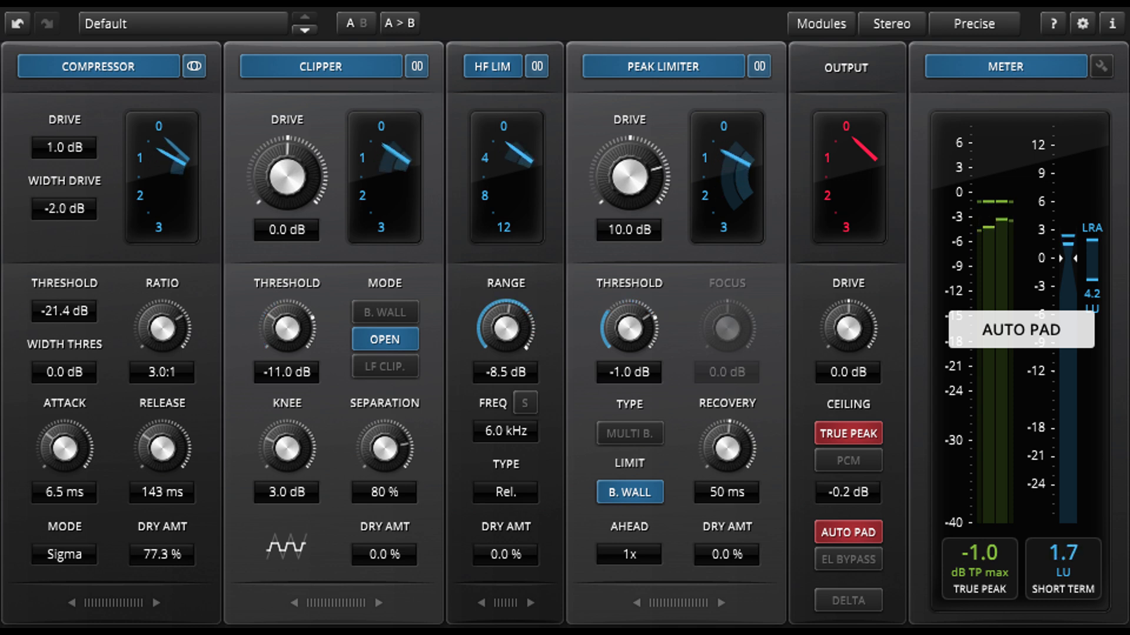
Reset the compressor's width drive to 0 dB, lower its width threshold to -10.2 dB, and raise the width drive to 1.1 dB
{"action": "double_click", "coordinate": [65, 207]}
{"action": "type", "text": "0"}
{"action": "key", "text": "Return"}
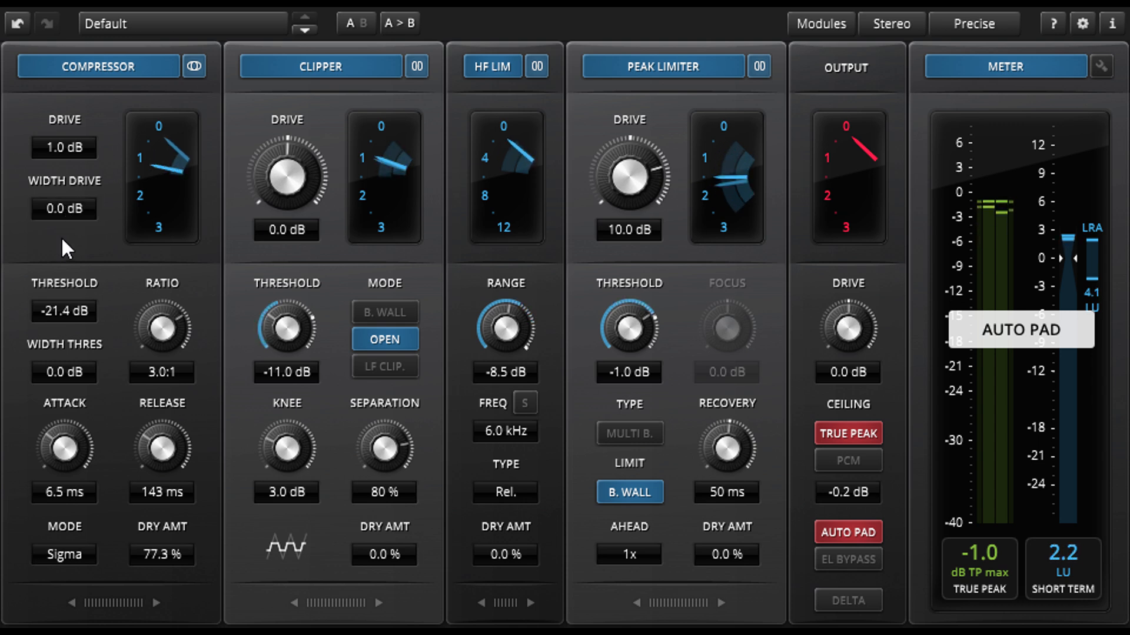
{"action": "left_click_drag", "start_coordinate": [65, 369], "coordinate": [64, 474]}
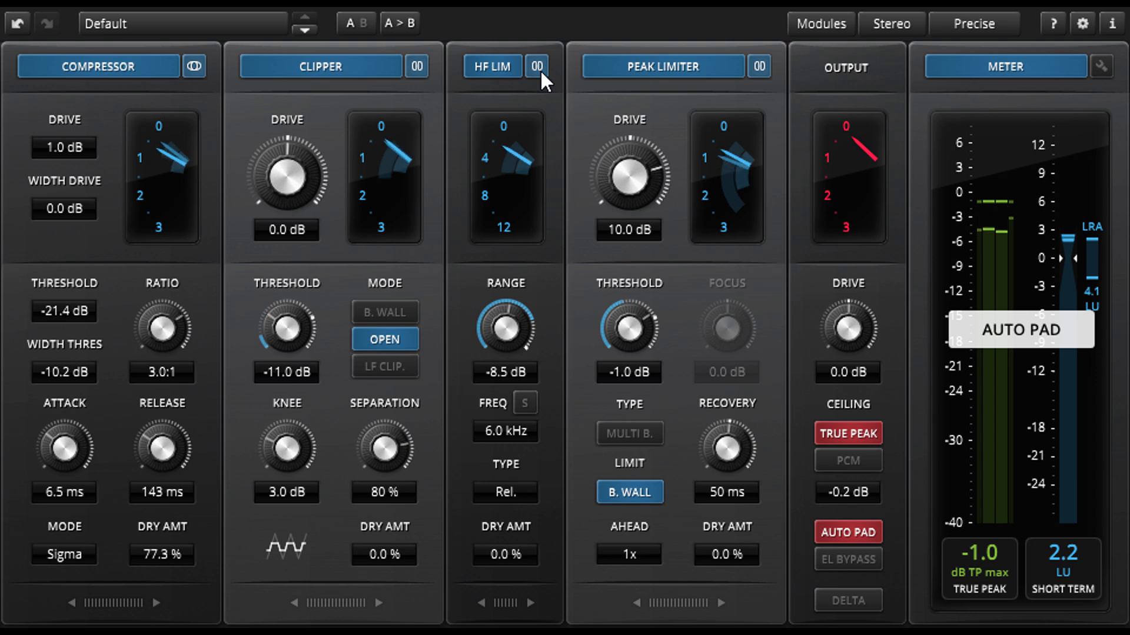
{"action": "left_click_drag", "start_coordinate": [85, 210], "coordinate": [85, 199]}
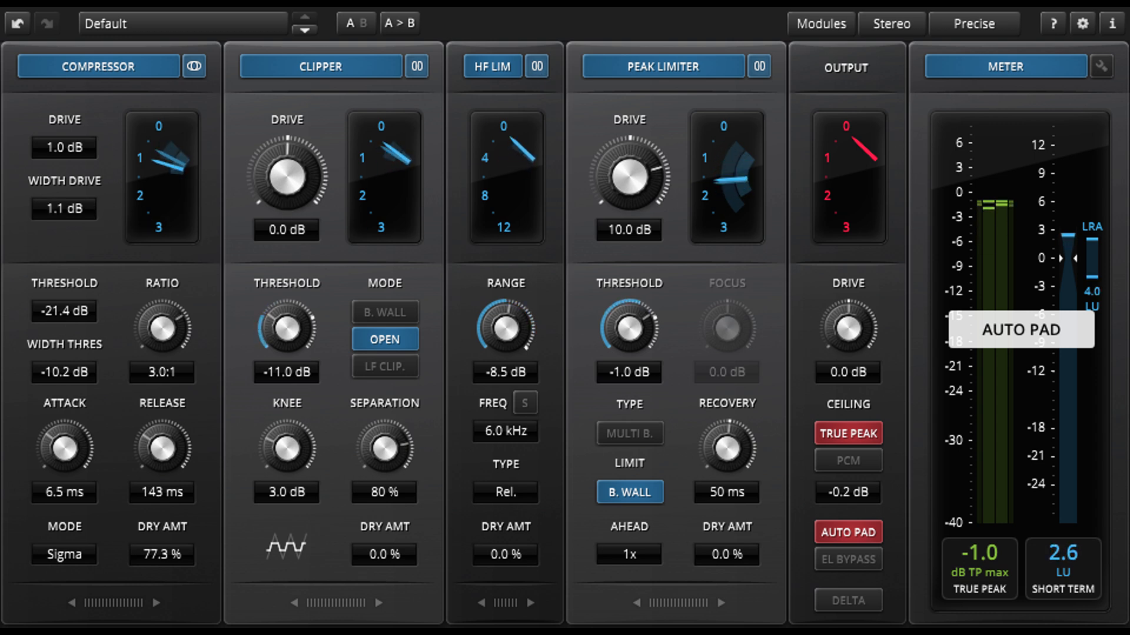
Switch the HF limiter to width processing, with a width range of -7.4 dB and a range of 0.0 dB
{"action": "left_click", "coordinate": [537, 67]}
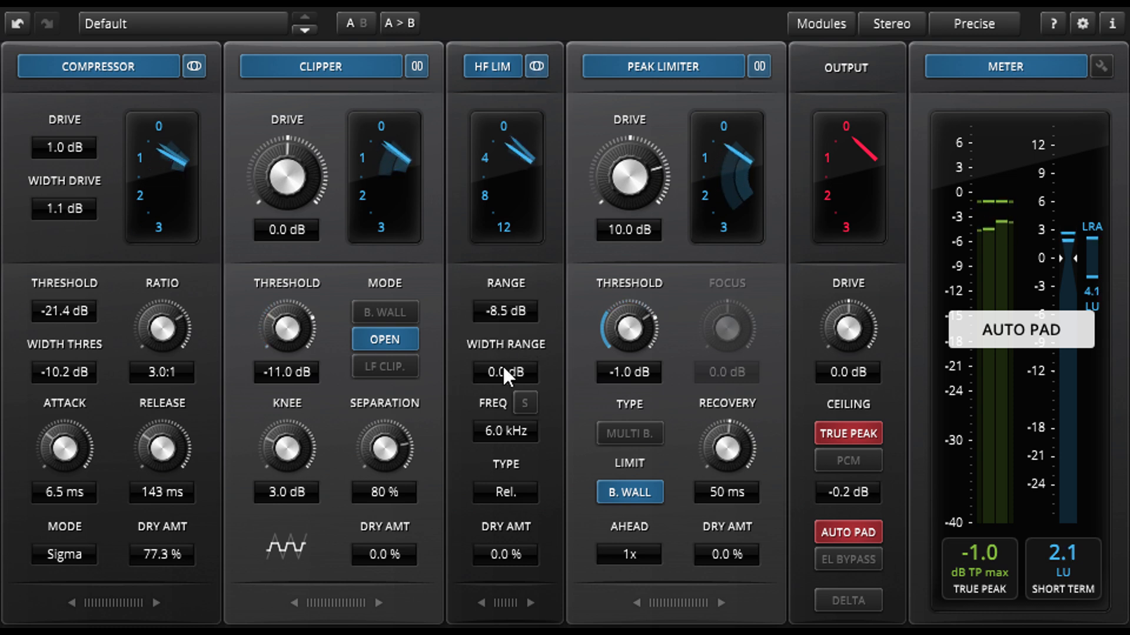
{"action": "left_click_drag", "start_coordinate": [496, 369], "coordinate": [496, 398]}
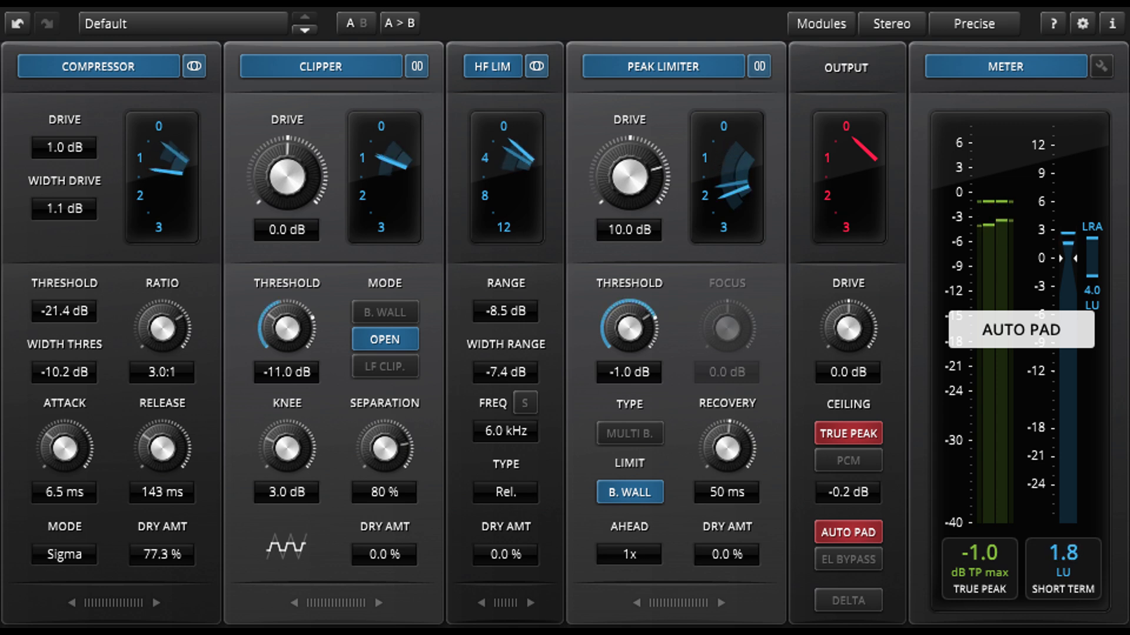
{"action": "left_click_drag", "start_coordinate": [507, 305], "coordinate": [507, 277]}
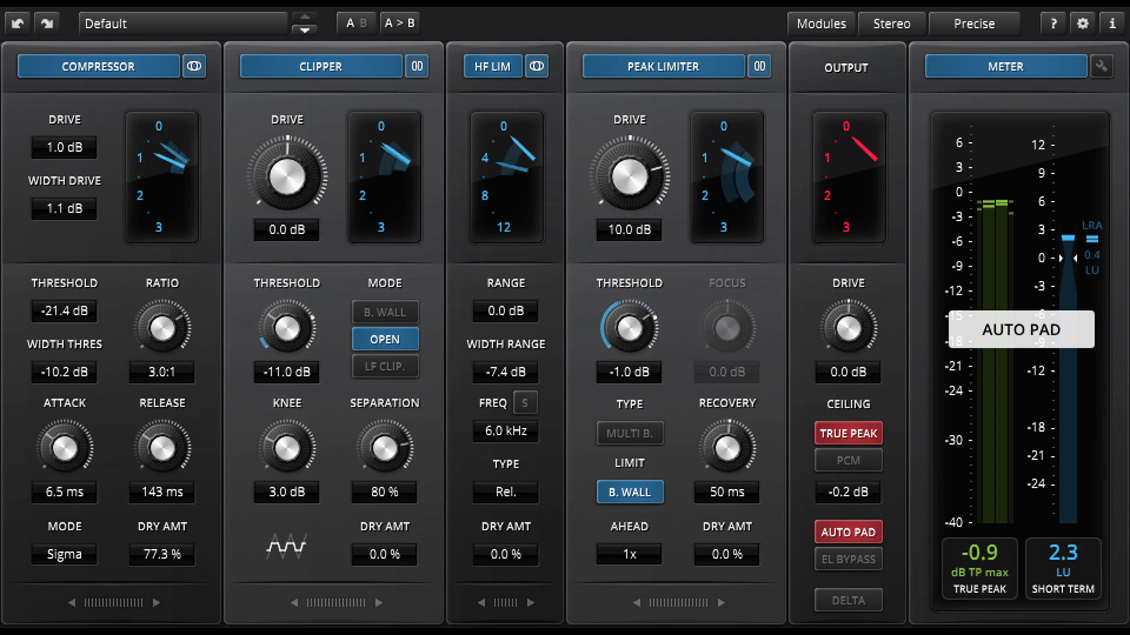
Switch the clipper to width processing and enable the HF limiter
{"action": "left_click", "coordinate": [418, 67]}
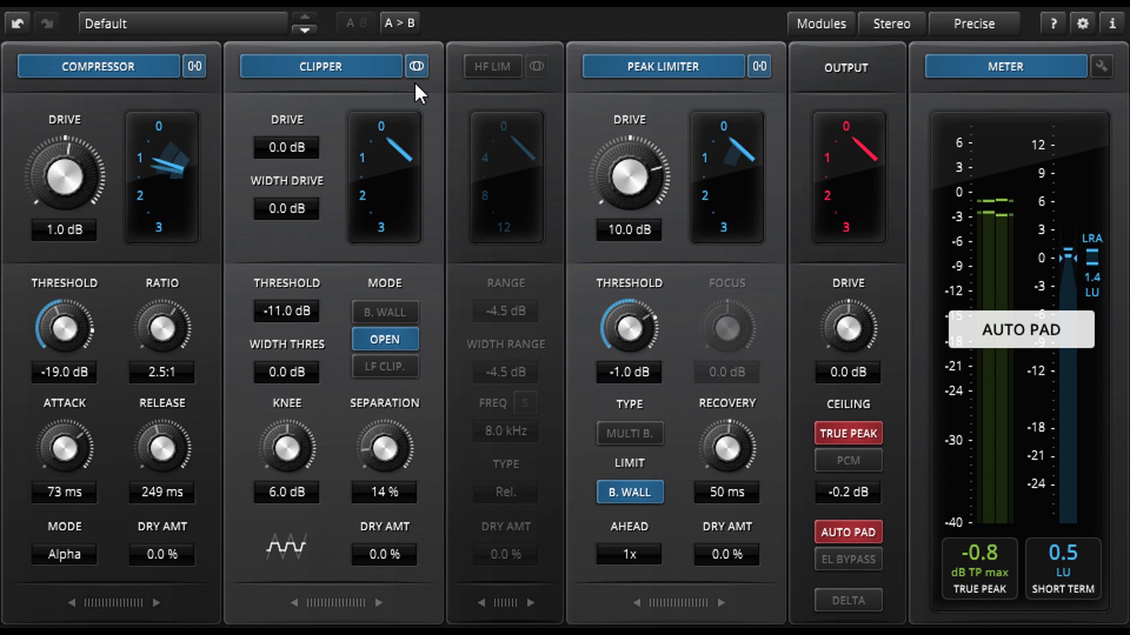
{"action": "left_click", "coordinate": [481, 64]}
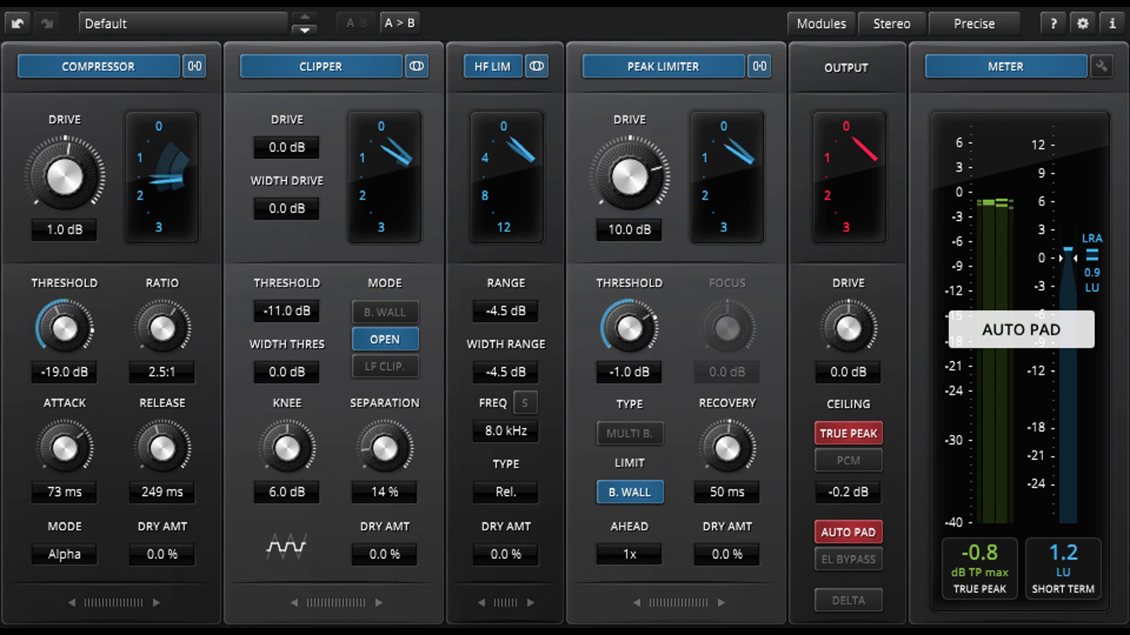
Try the Eco, Low Latency and Precise processing quality modes one after another
{"action": "left_click", "coordinate": [950, 27]}
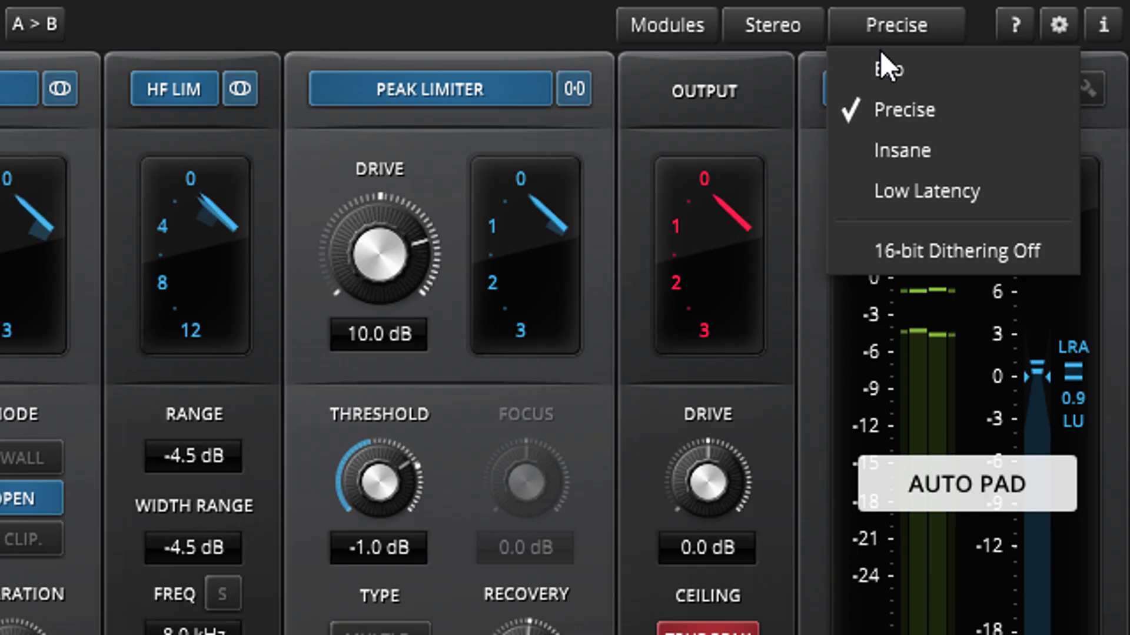
{"action": "left_click", "coordinate": [952, 69]}
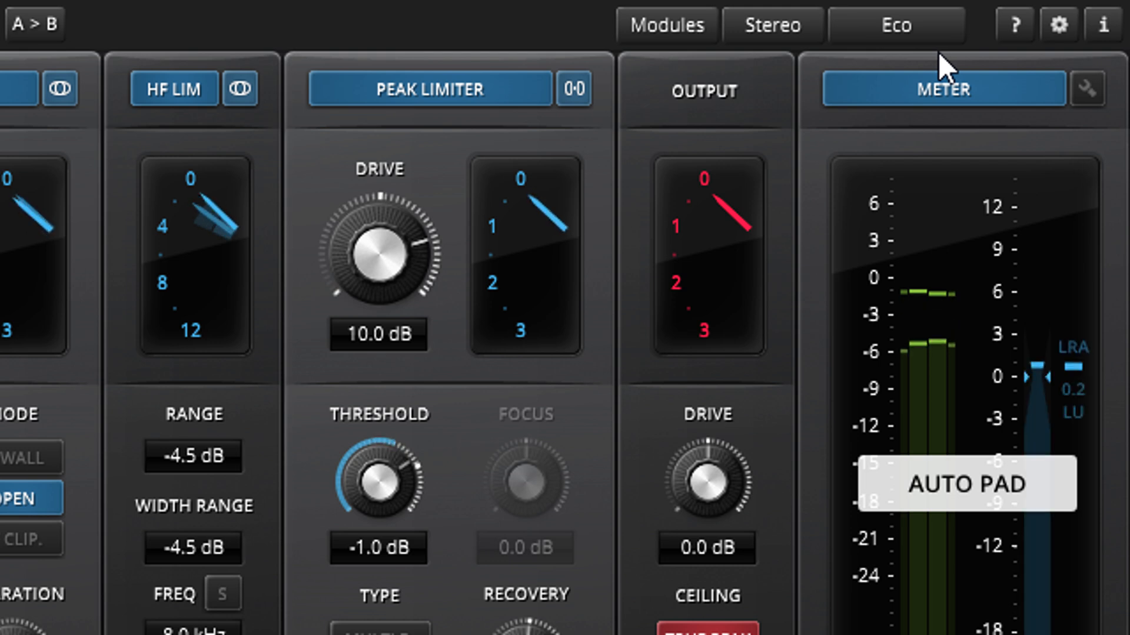
{"action": "left_click", "coordinate": [913, 22]}
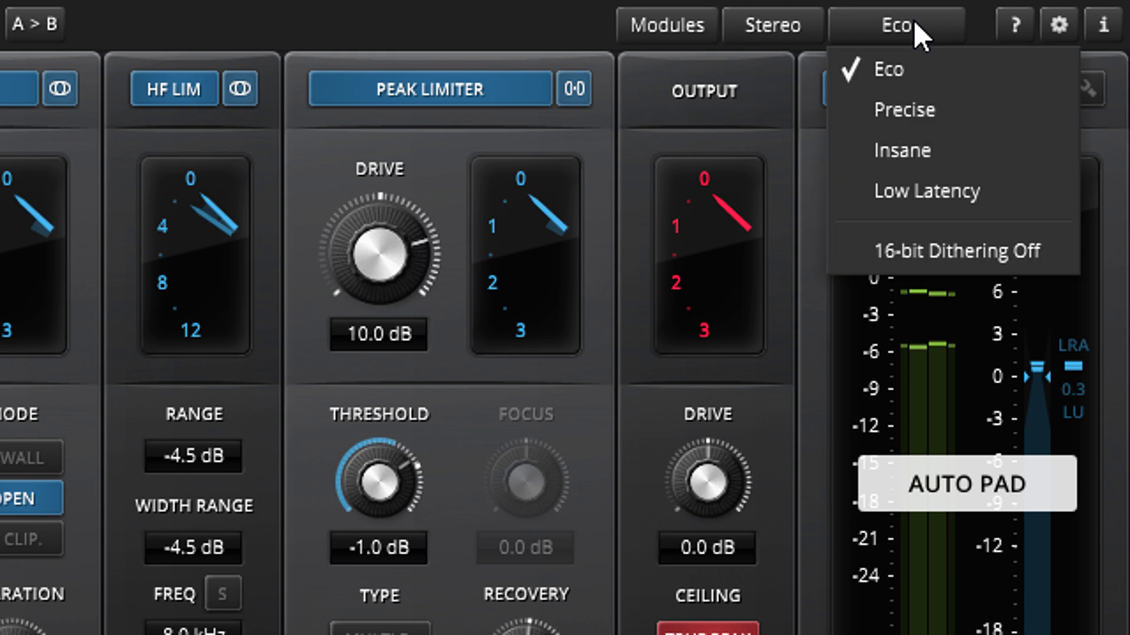
{"action": "left_click", "coordinate": [931, 188]}
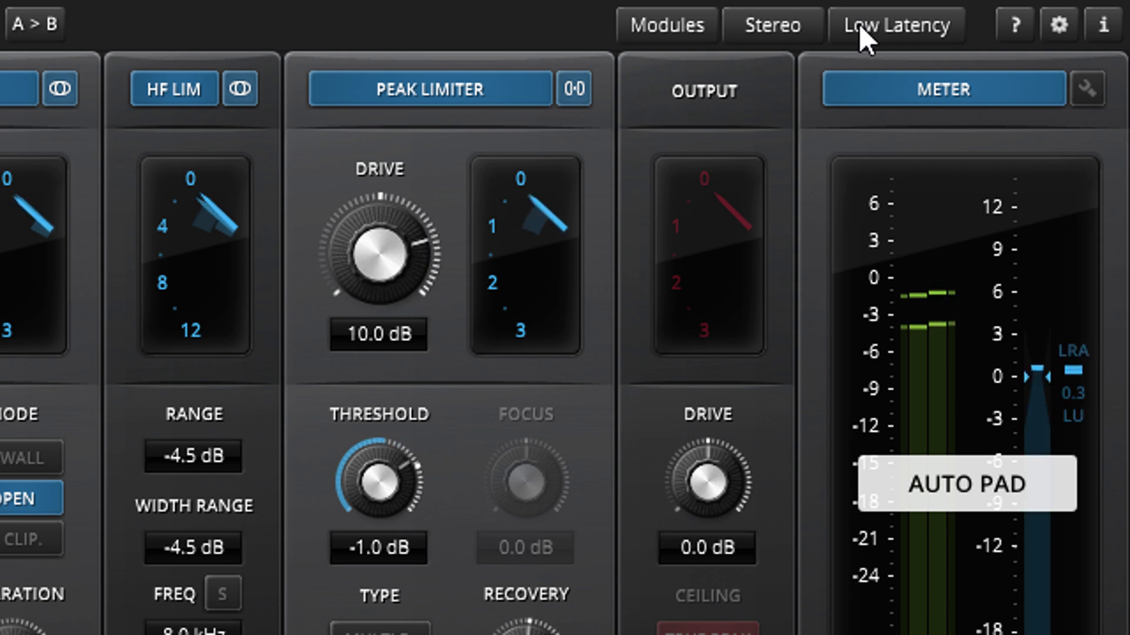
{"action": "left_click", "coordinate": [913, 24]}
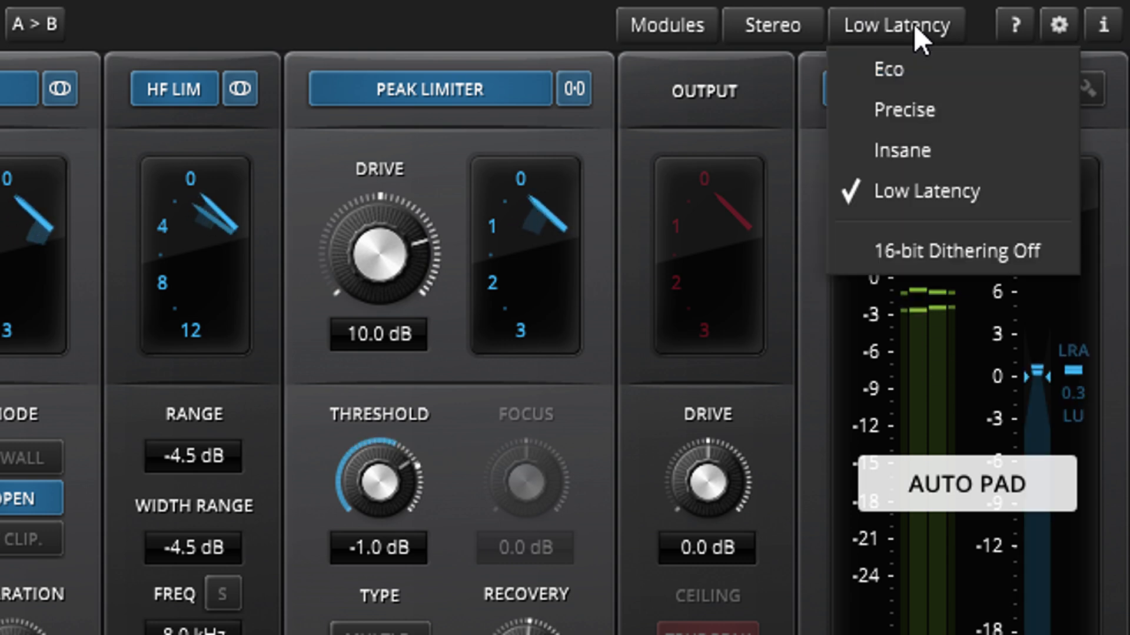
{"action": "left_click", "coordinate": [931, 114]}
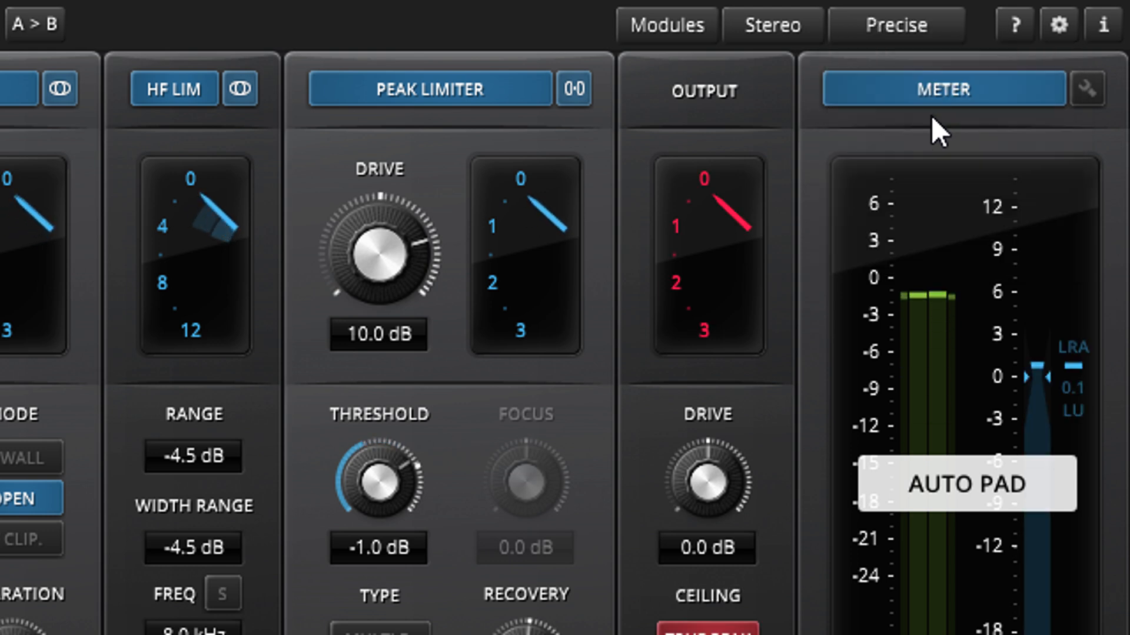
Set the processing quality to Insane and turn off Auto Pad in the output section
{"action": "left_click", "coordinate": [892, 26]}
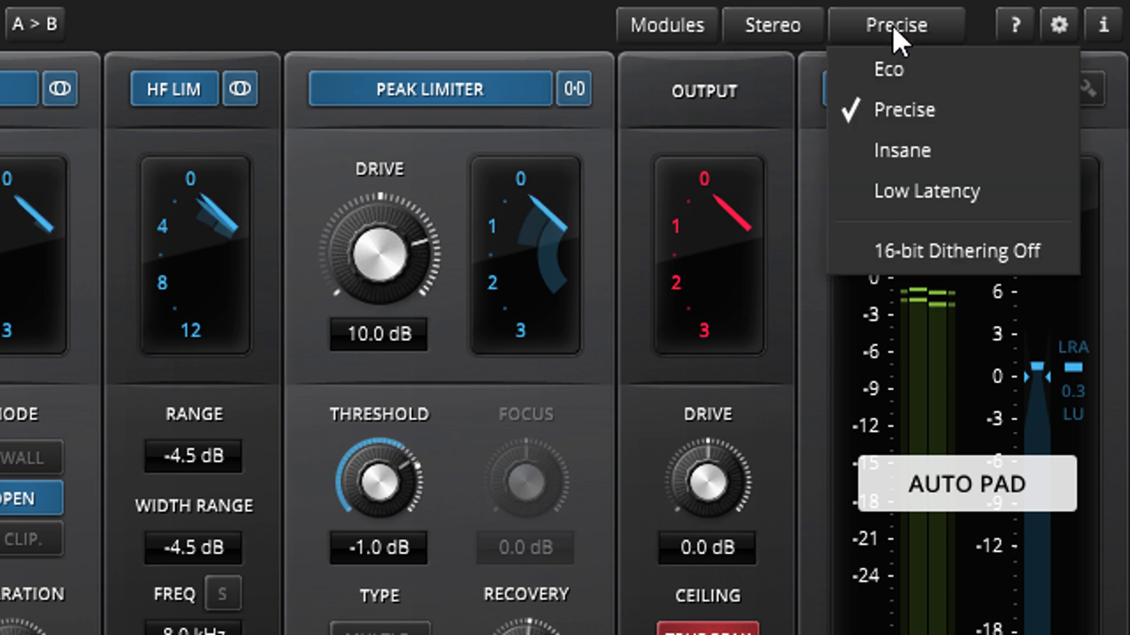
{"action": "left_click", "coordinate": [958, 154]}
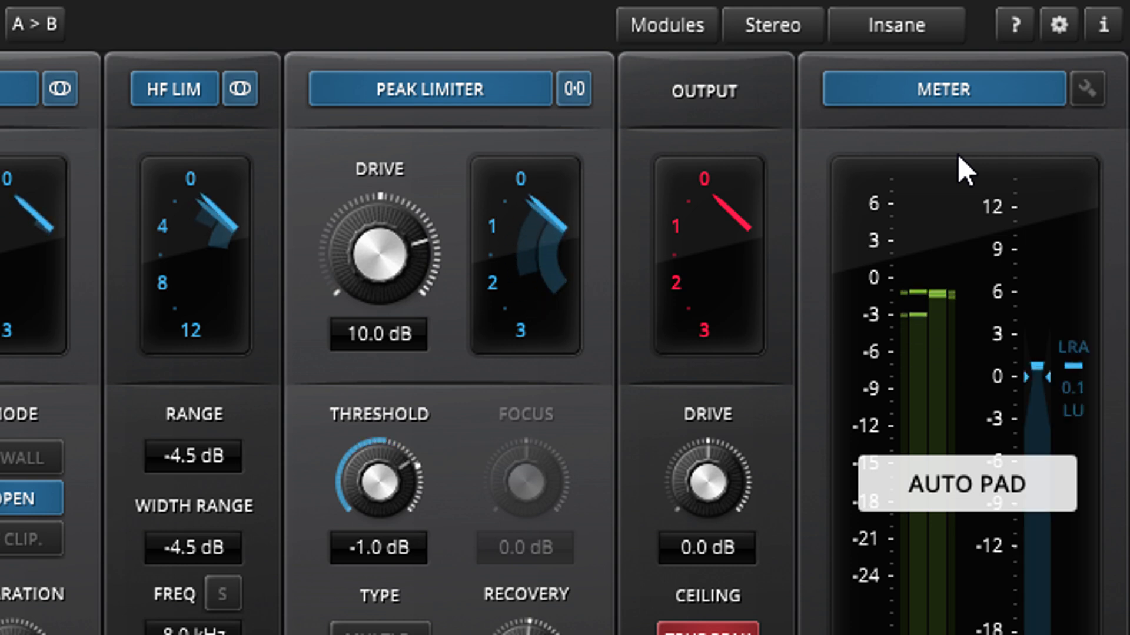
{"action": "left_click", "coordinate": [886, 32]}
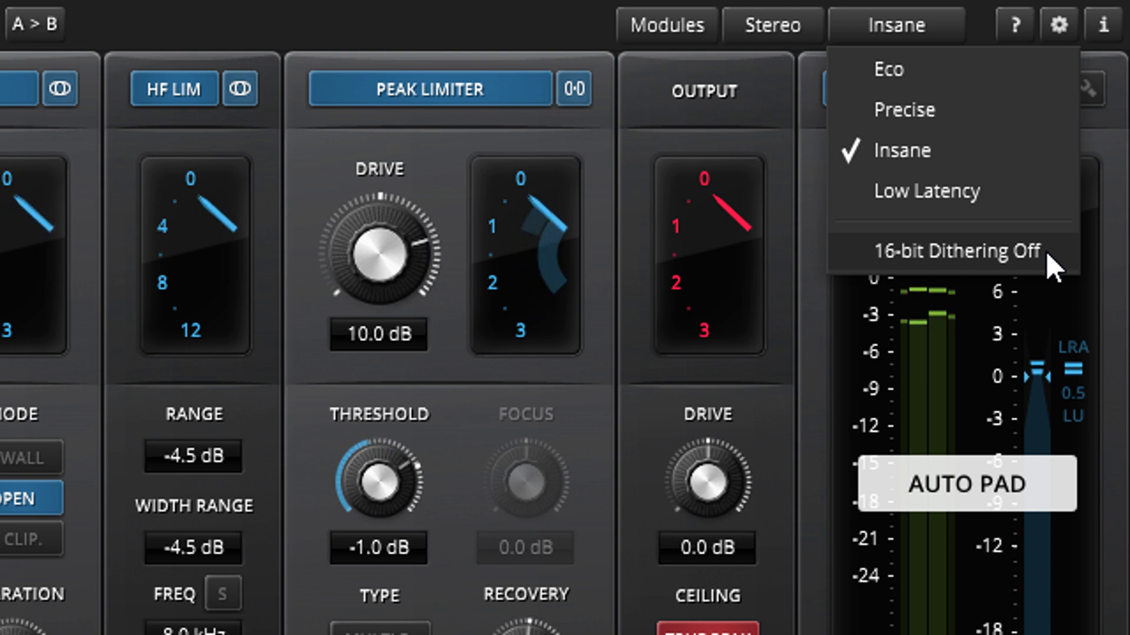
{"action": "left_click", "coordinate": [937, 20]}
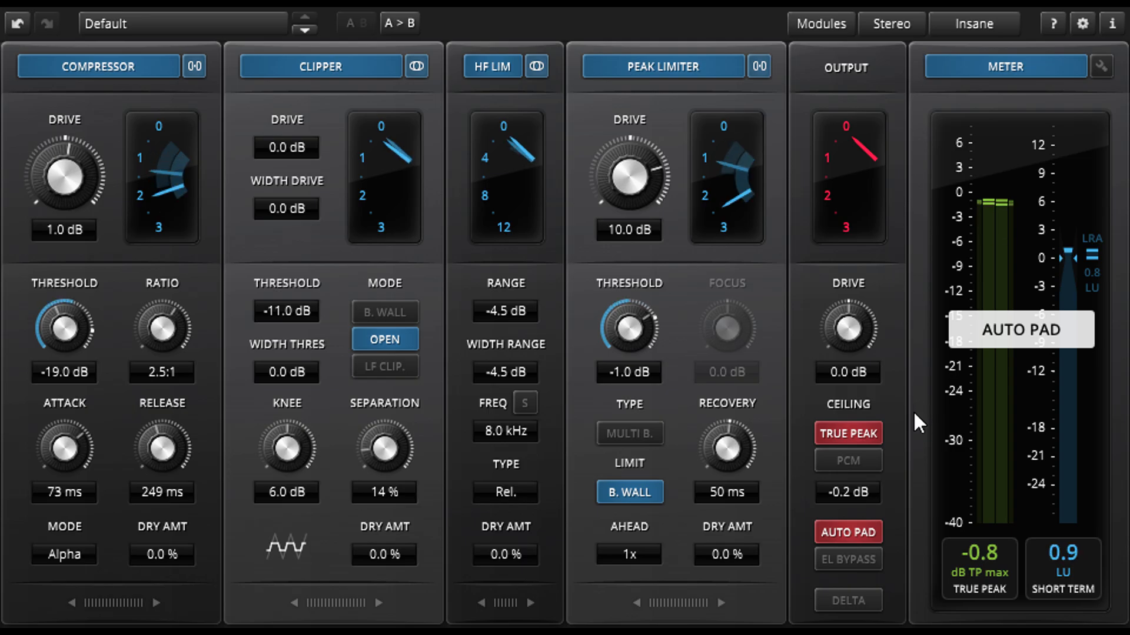
{"action": "left_click", "coordinate": [853, 527]}
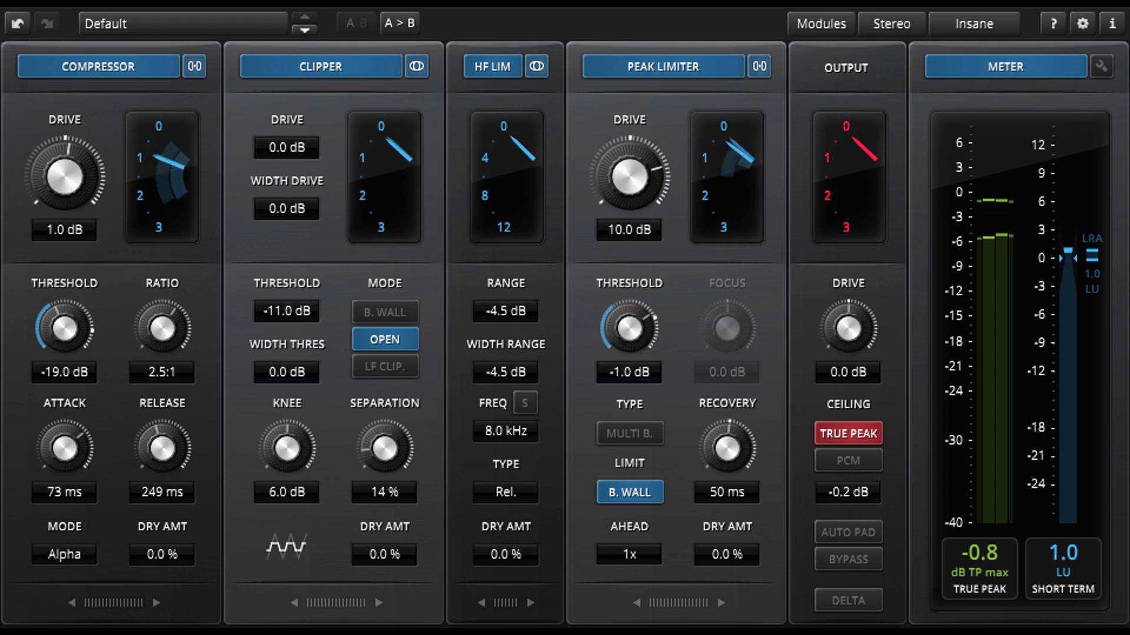
Use the dynamic help mode to read the descriptions of the peak meter and the output drive, and leave help mode
{"action": "left_click", "coordinate": [1049, 22]}
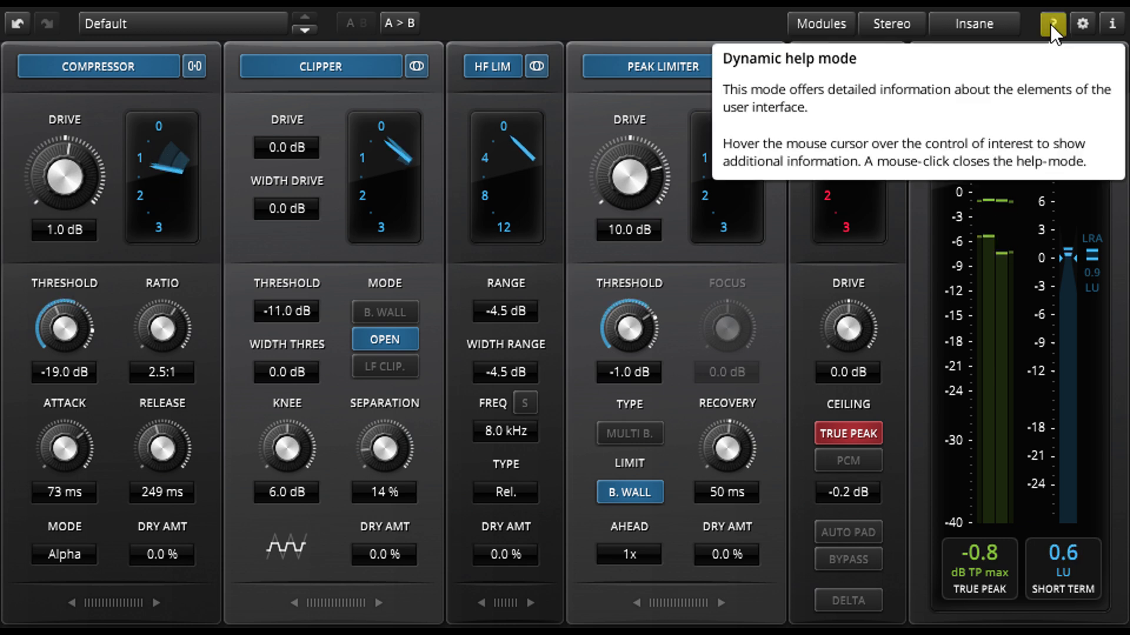
{"action": "mouse_move", "coordinate": [999, 254]}
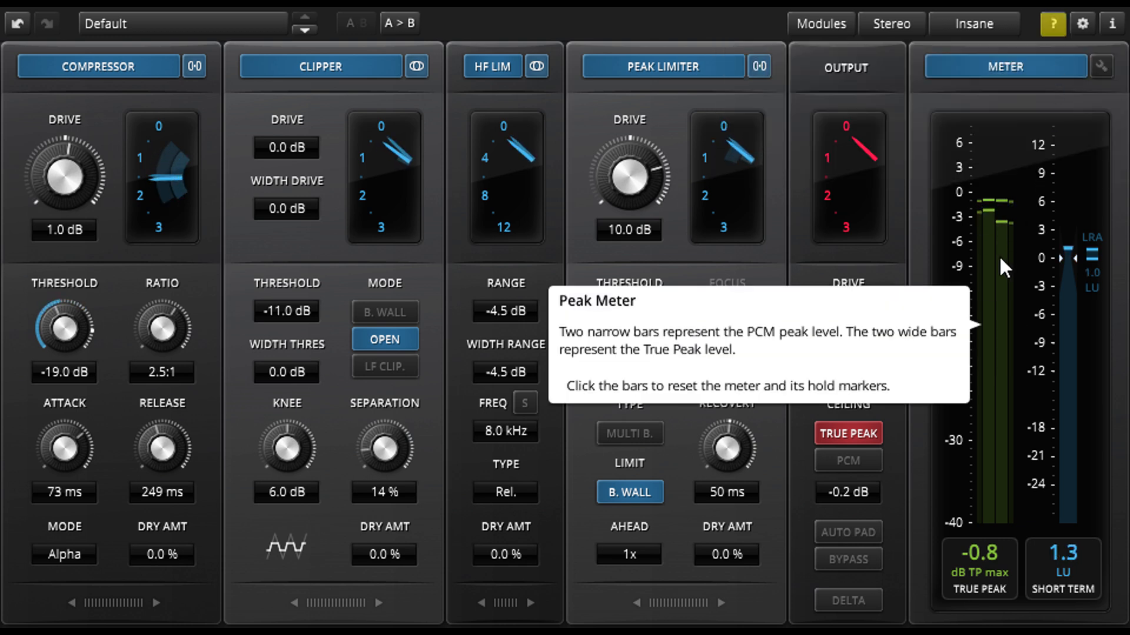
{"action": "mouse_move", "coordinate": [853, 330]}
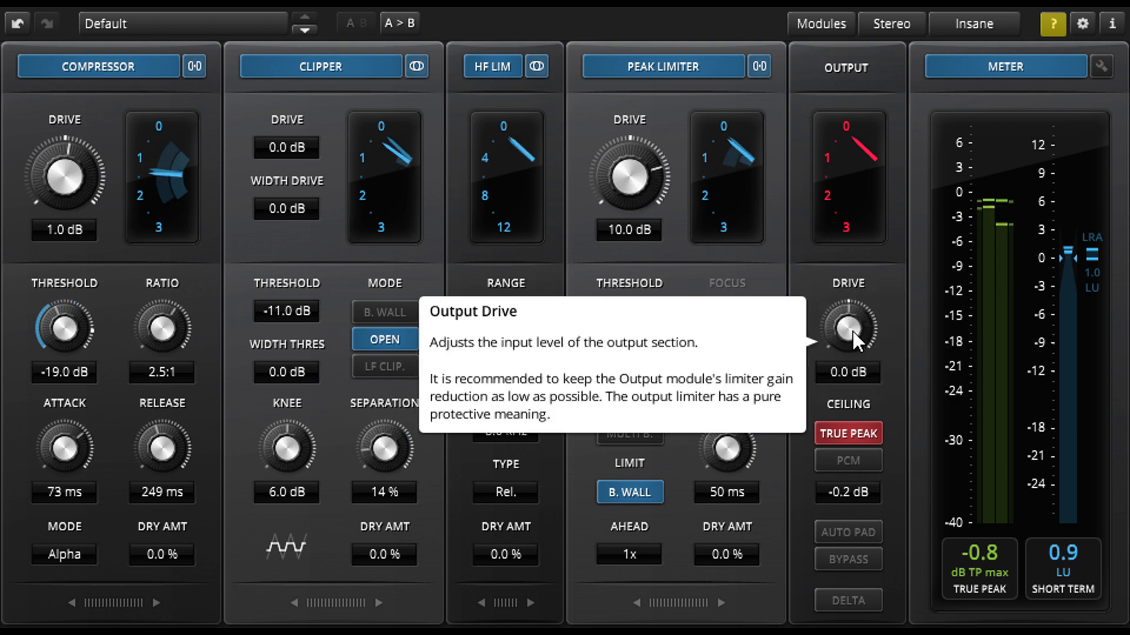
{"action": "left_click", "coordinate": [1052, 23]}
View the plug-in's About information with its version, latency and manual link, and close it
{"action": "left_click", "coordinate": [1110, 27]}
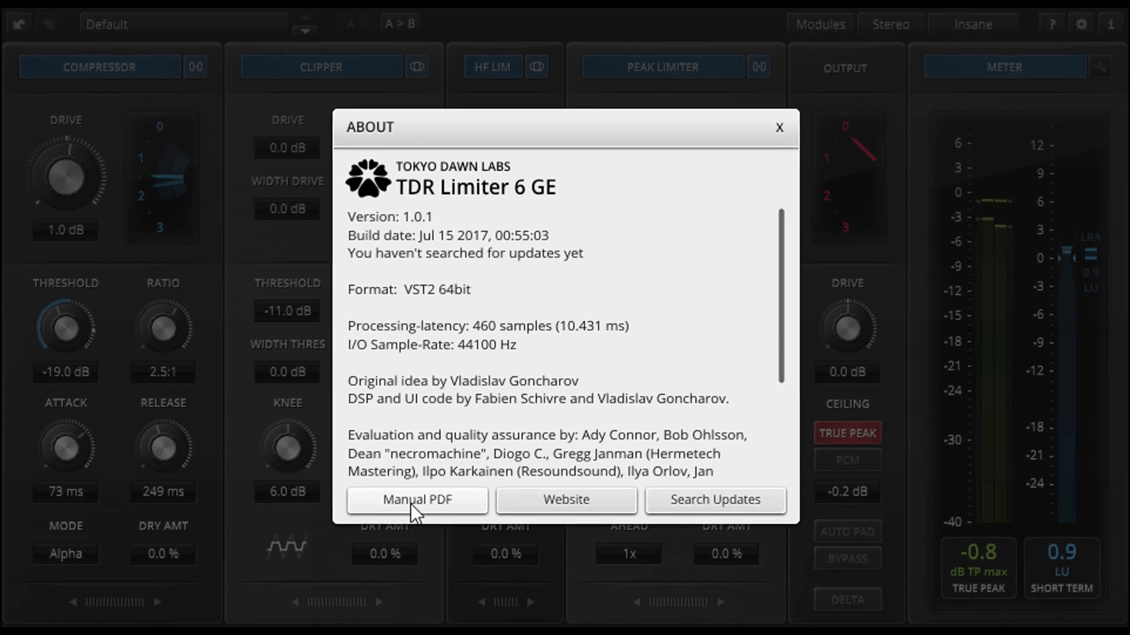
{"action": "left_click", "coordinate": [779, 127]}
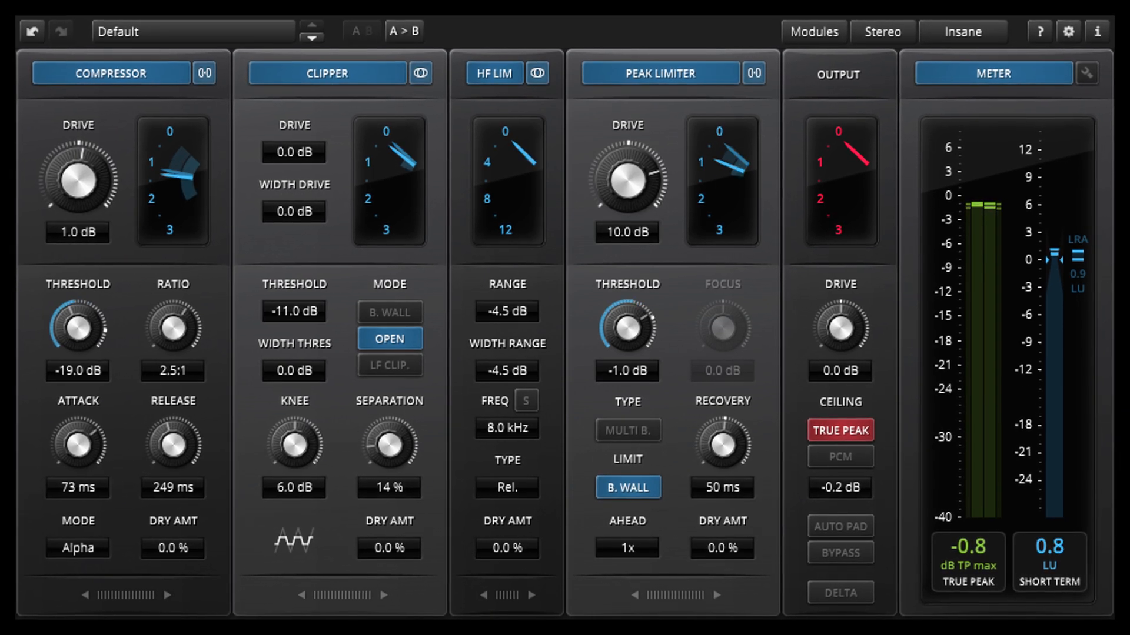